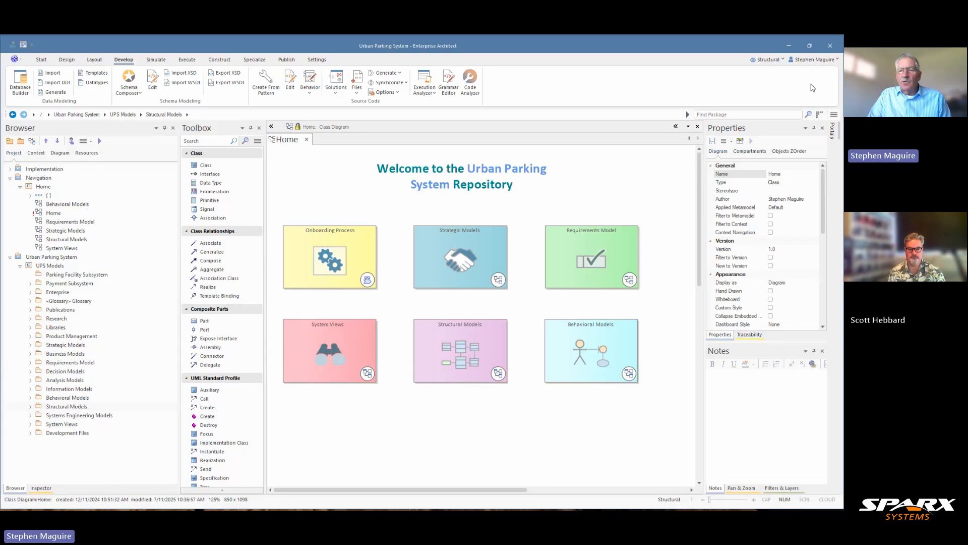
View the UML perspective choices, including the Structural perspective, without changing the selection
left_click(784, 60)
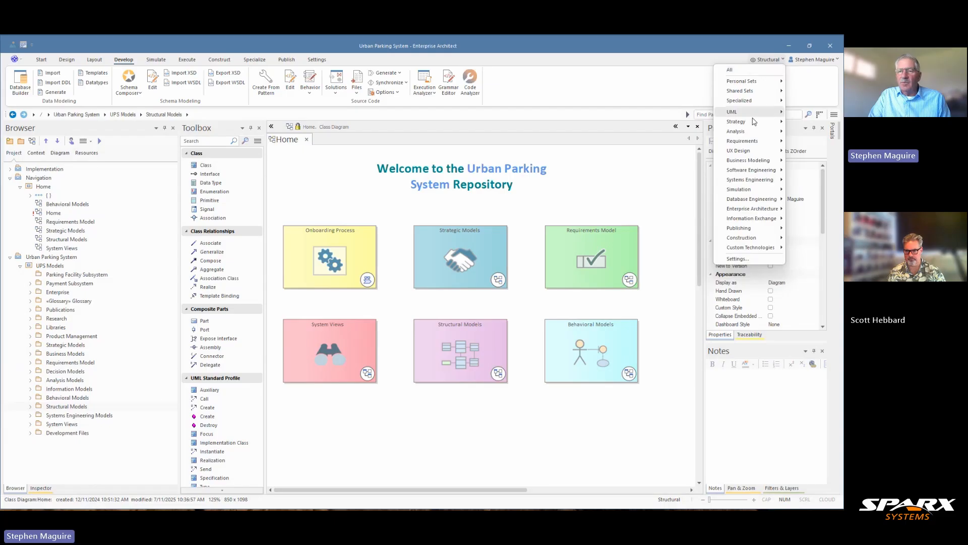
mouse_move(754, 114)
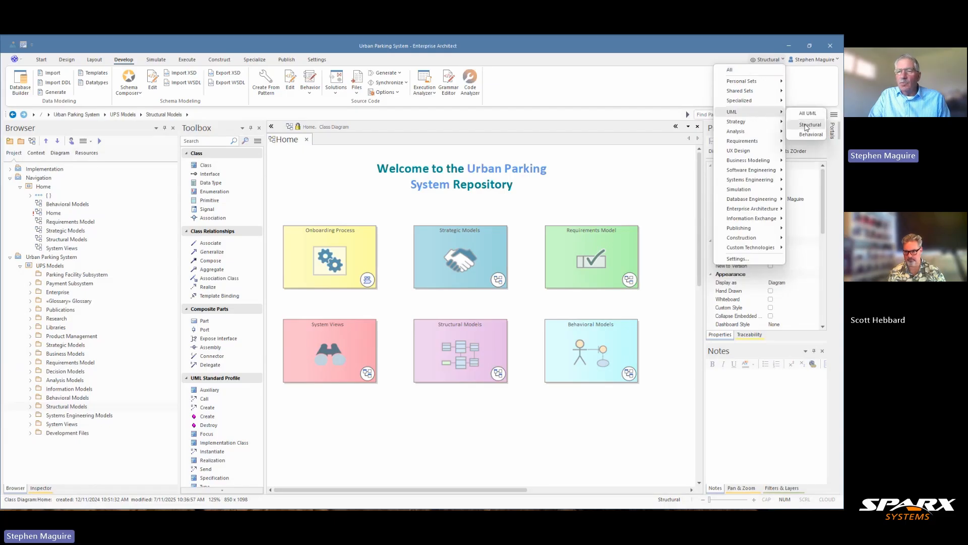
left_click(683, 65)
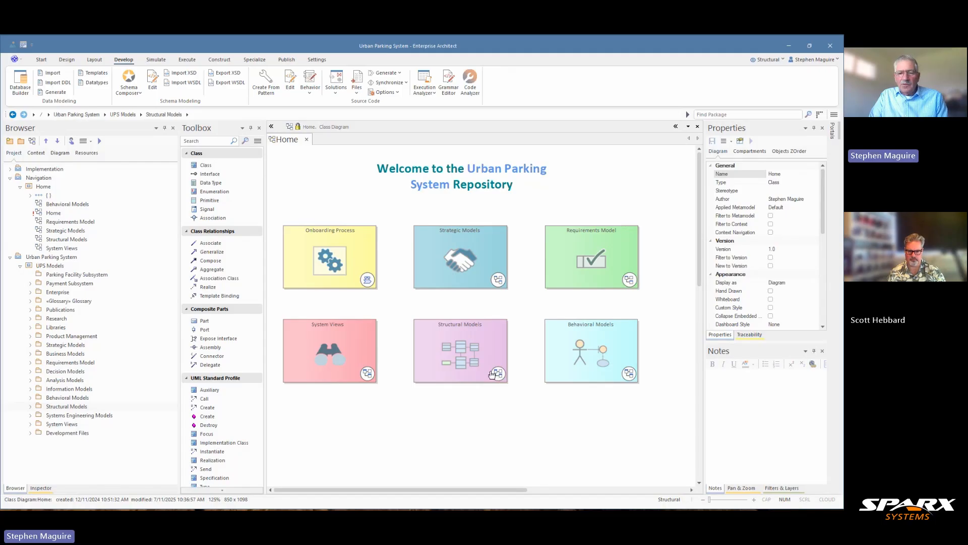
Open the Structural Models diagram from the home page and follow its link to the Package Model diagram
left_click(470, 371)
double_click(470, 371)
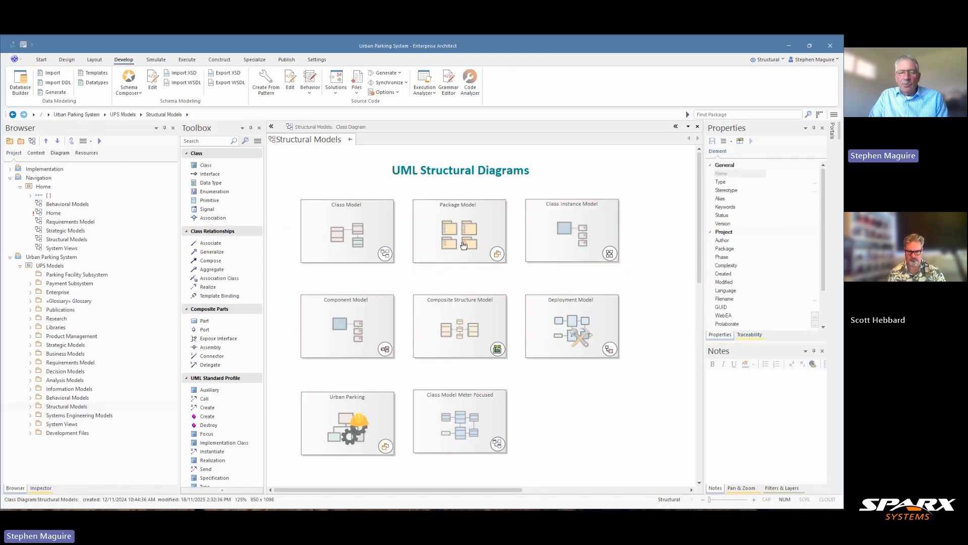
left_click(464, 245)
double_click(463, 245)
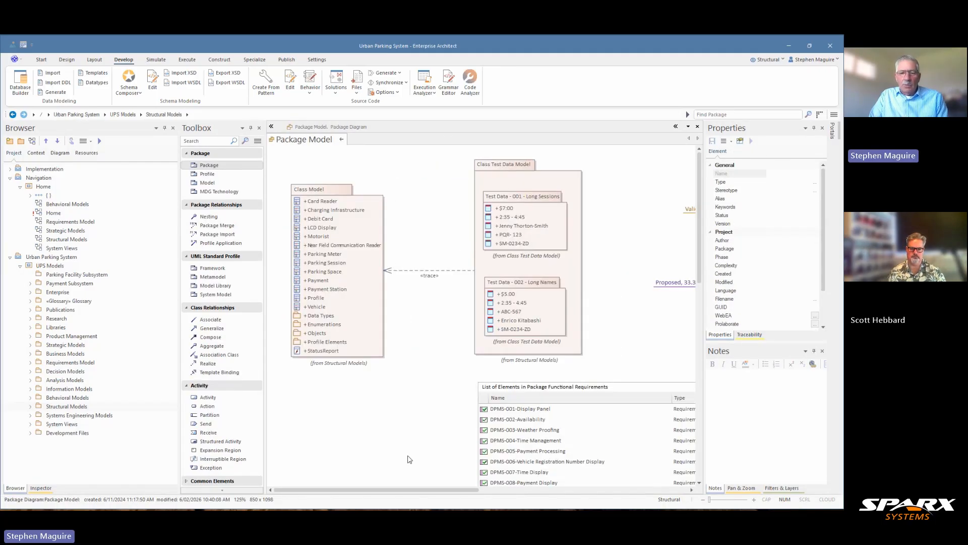
mouse_move(423, 493)
left_mouse_down()
mouse_move(518, 492)
mouse_move(419, 492)
left_mouse_up()
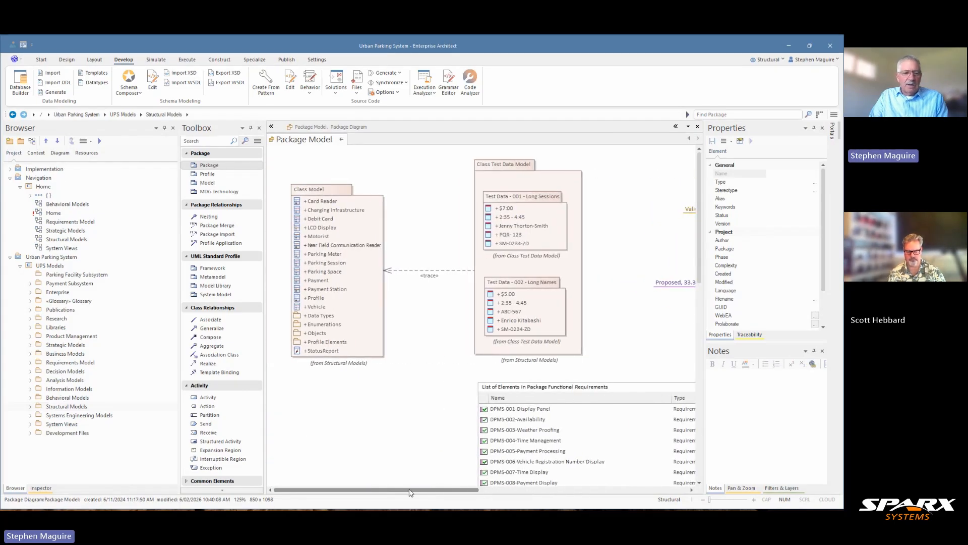
Locate the Package Model diagram in the project tree, then open and look over the Requirements Packages diagram
left_click(304, 376)
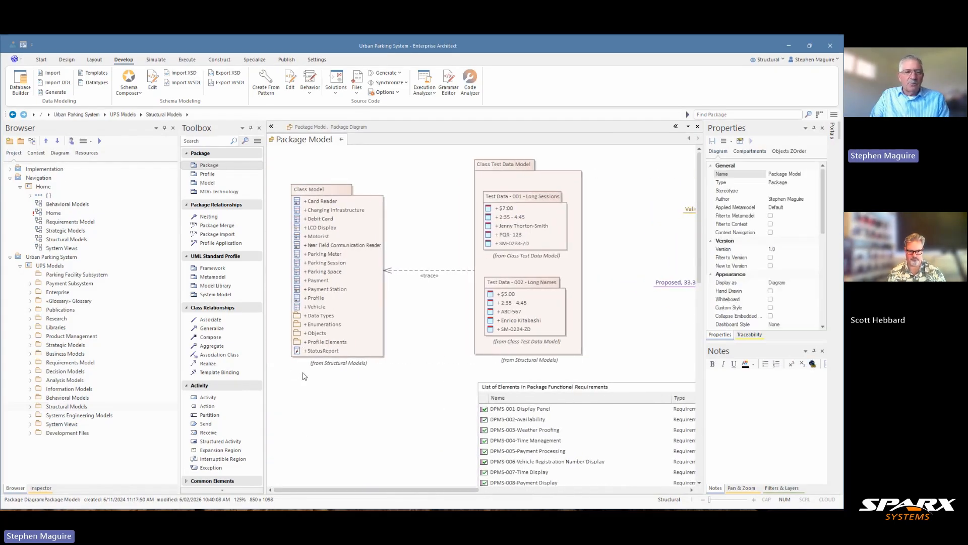
left_click(71, 144)
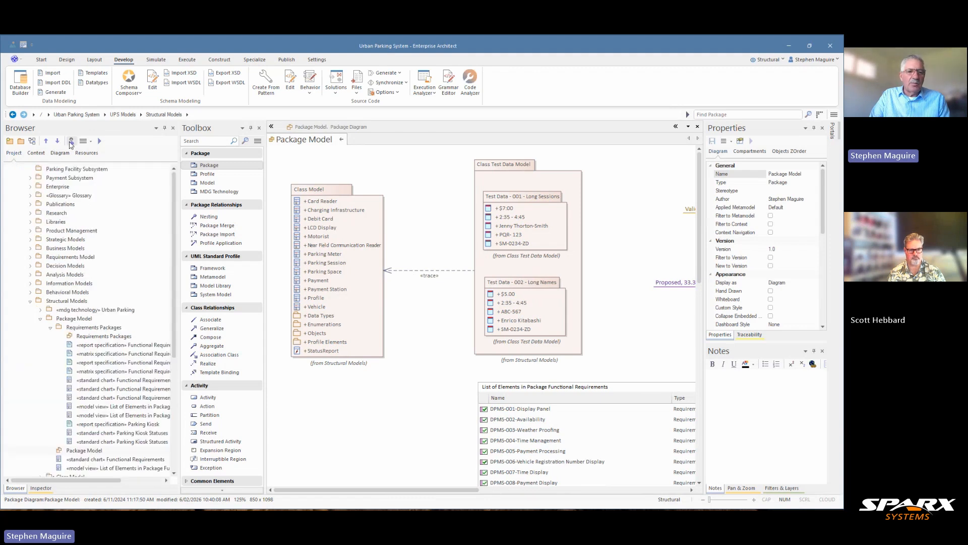
double_click(101, 337)
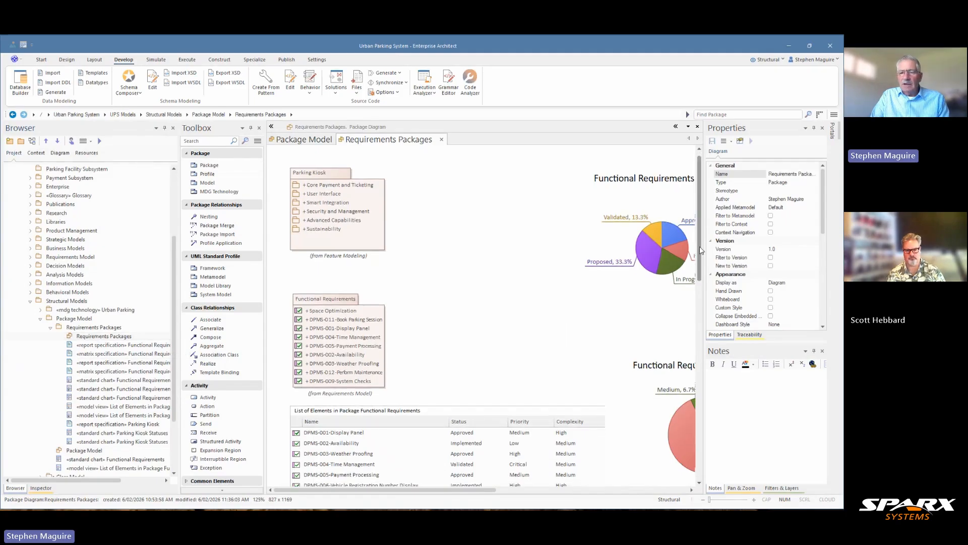
scroll(700, 246, "down", 3)
mouse_move(473, 492)
left_mouse_down()
mouse_move(545, 491)
mouse_move(470, 491)
left_mouse_up()
scroll(699, 297, "up", 2)
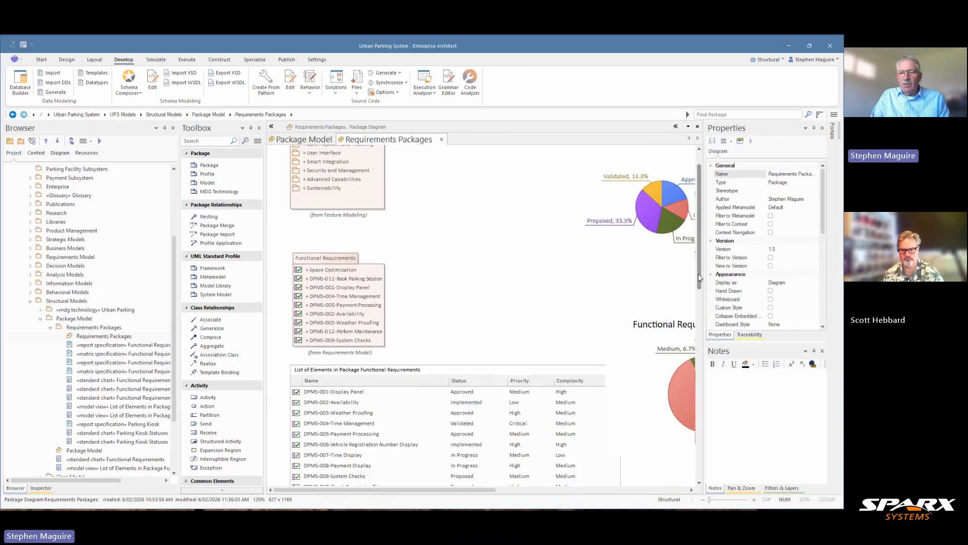
Bring up the placement options for the Requirements Packages package on the open diagram and dismiss them
left_click(94, 329)
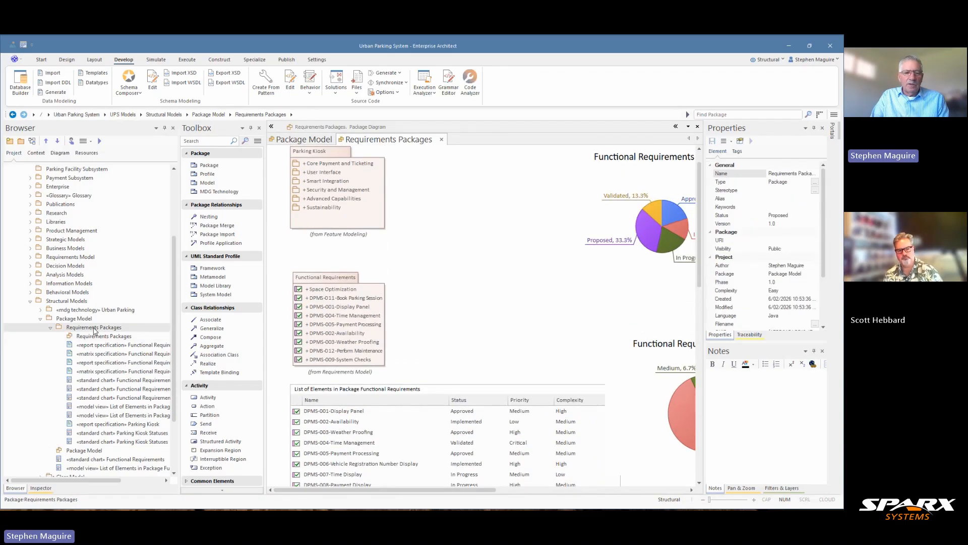
left_click_drag(95, 330, 467, 268)
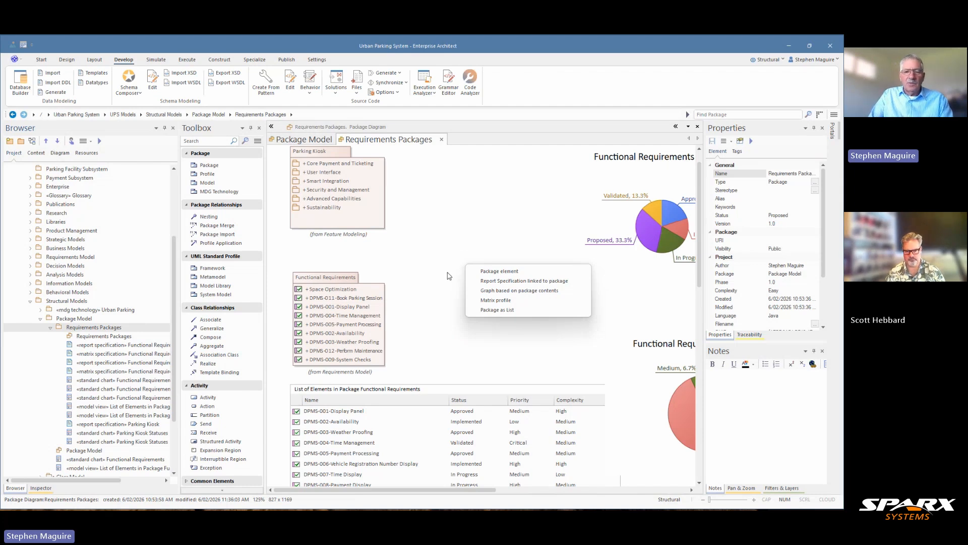
left_click(456, 249)
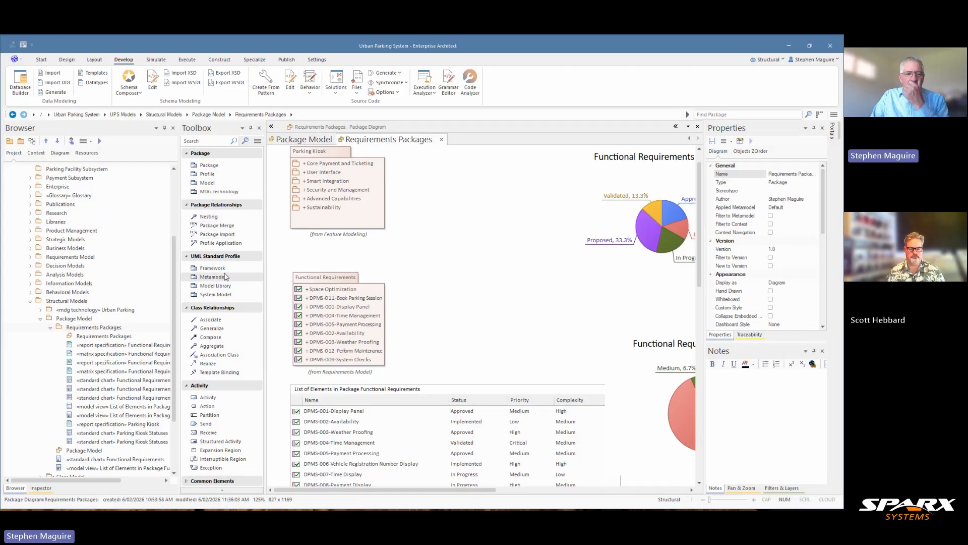
right_click(224, 277)
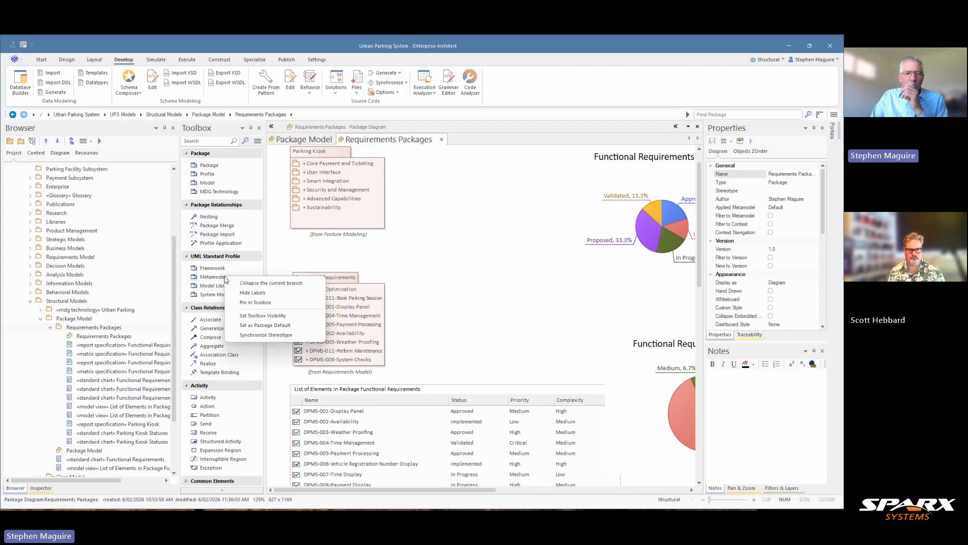
left_click(241, 244)
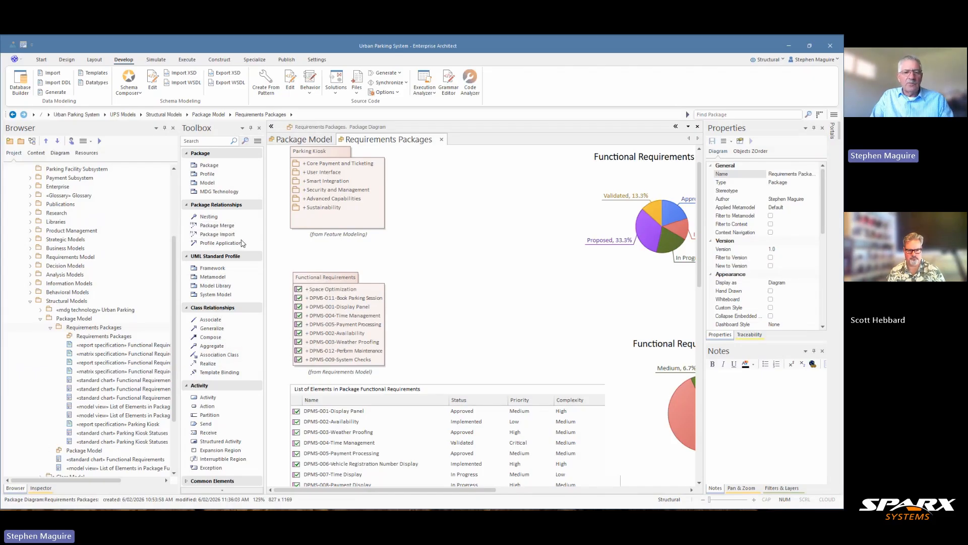
Create a package-only package named "Nested Packages" under the Package Model package
left_click(50, 328)
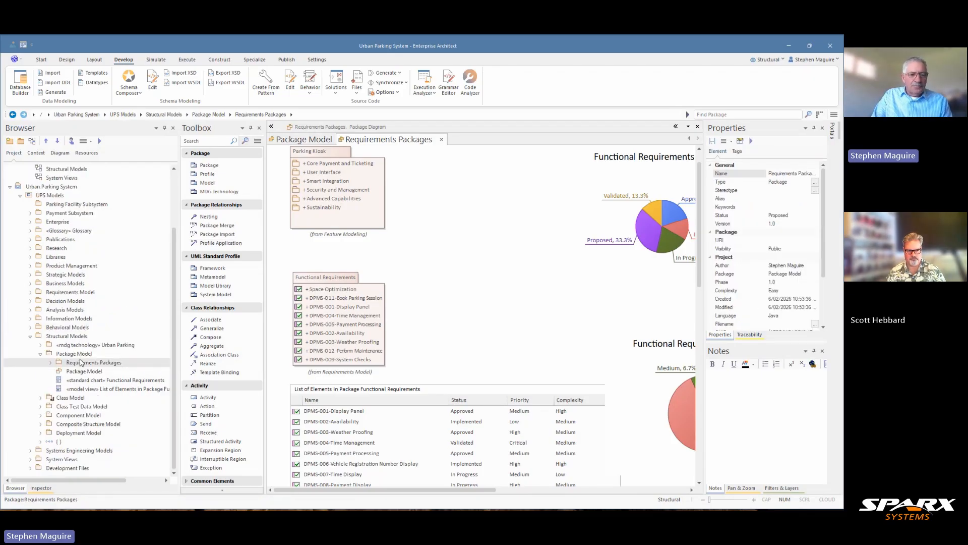
left_click(74, 354)
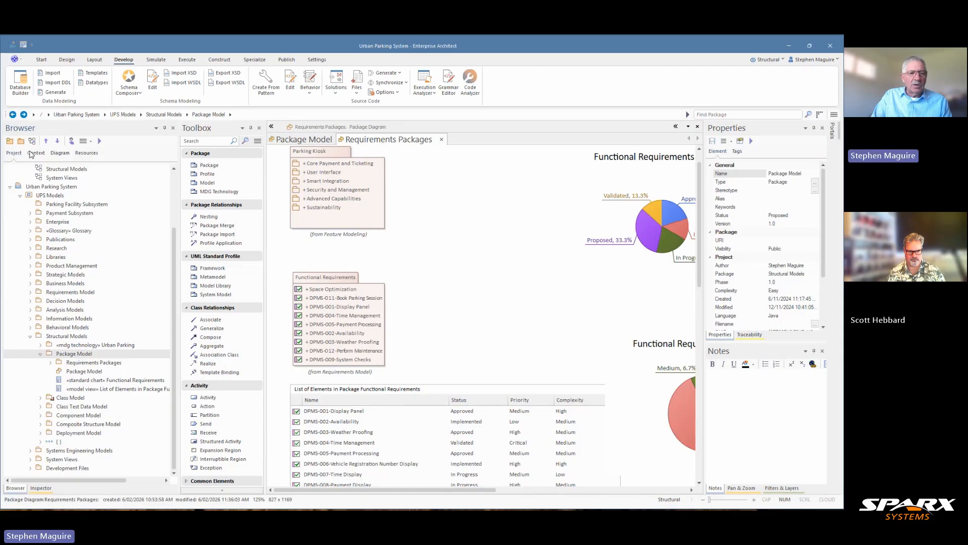
left_click(22, 142)
type("N")
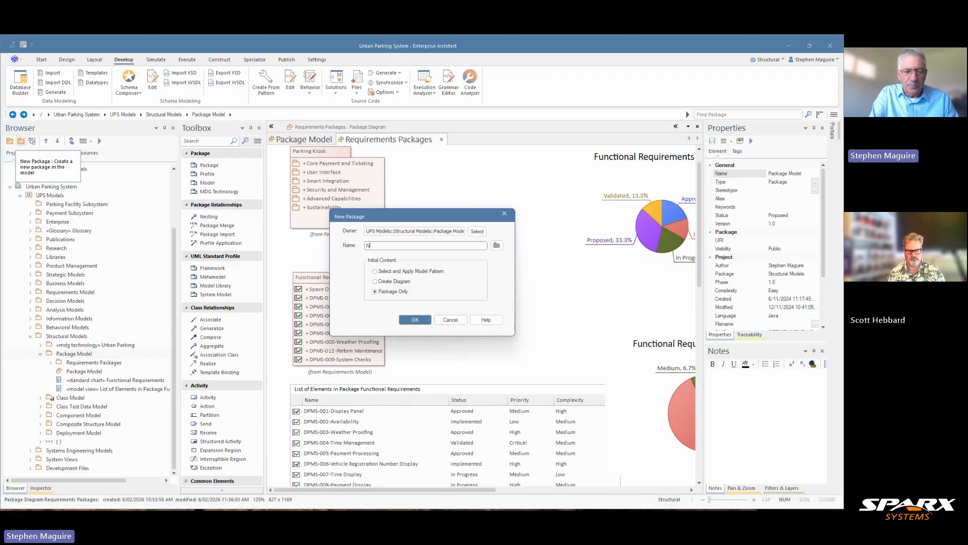
type("ested Pa")
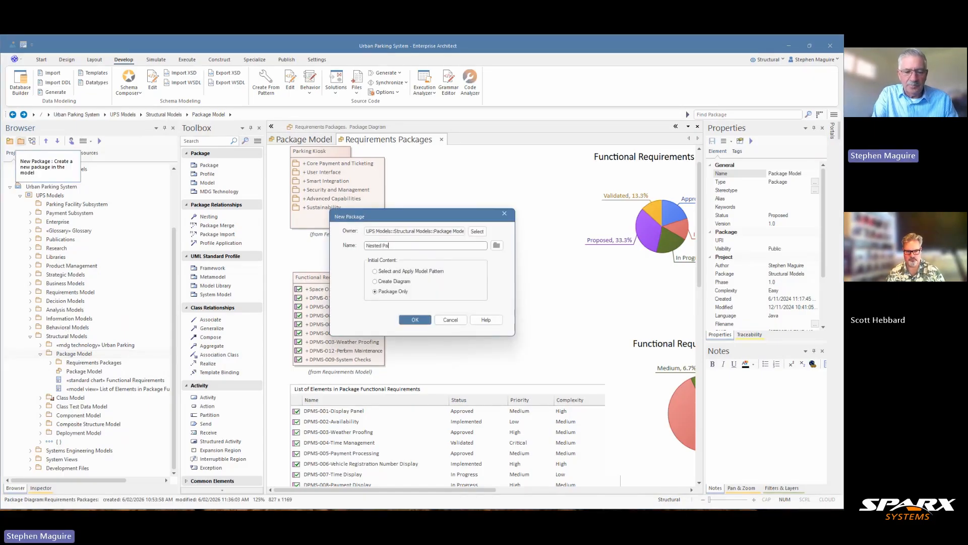
type("ckages")
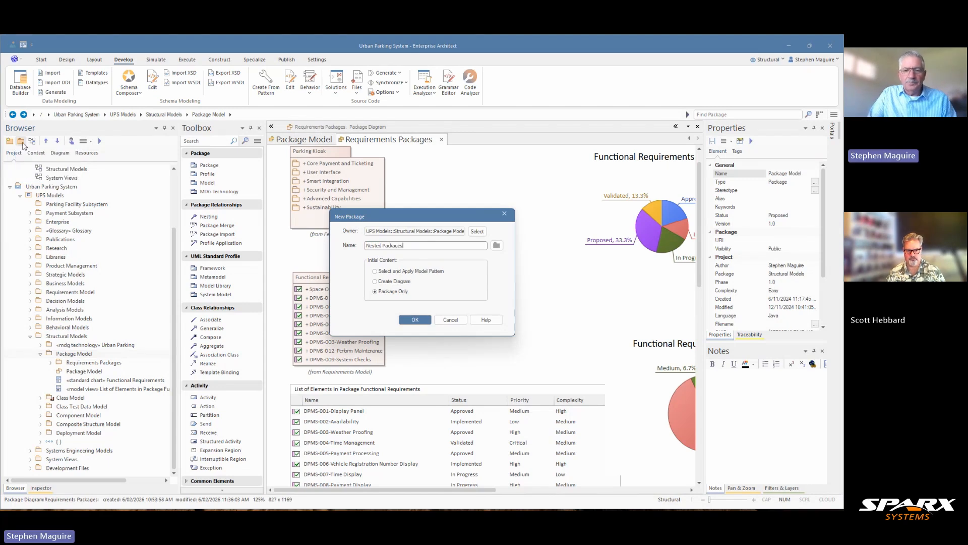
left_click(415, 320)
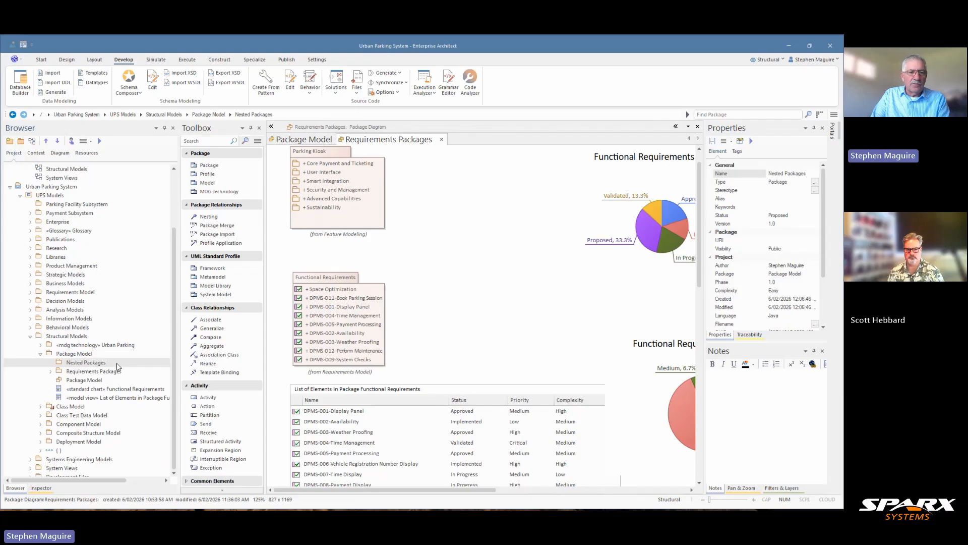
Create a UML Structural Package diagram named "Nested Packages" in the Nested Packages package
left_click(31, 141)
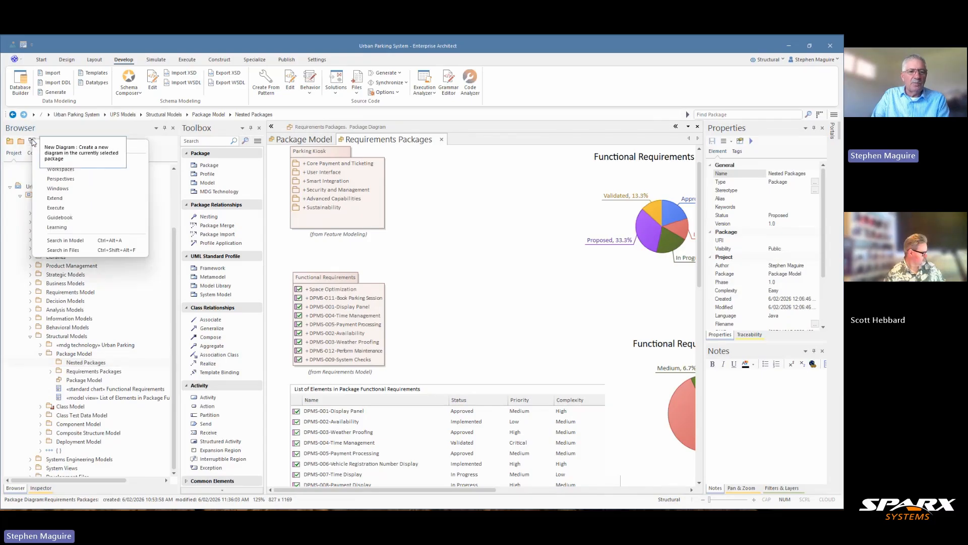
left_click(31, 142)
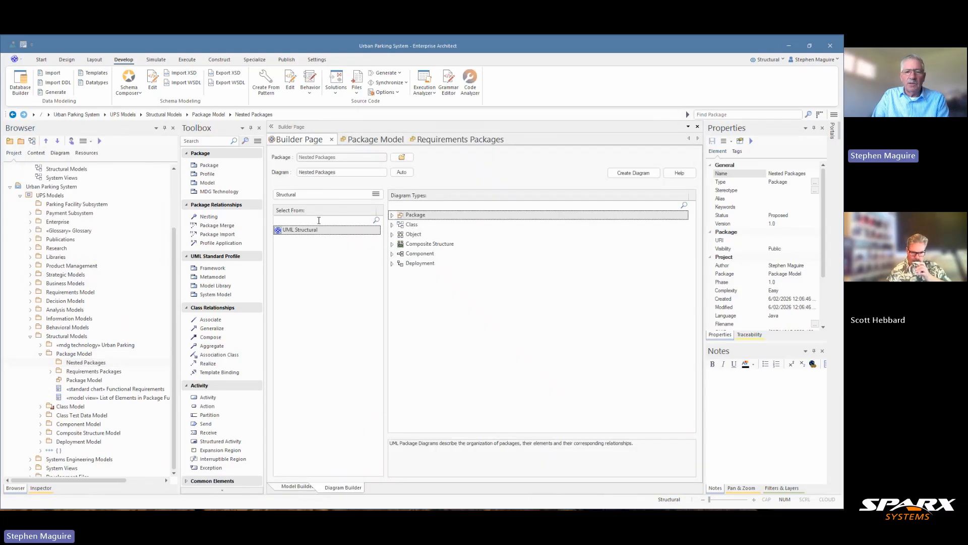
left_click(632, 174)
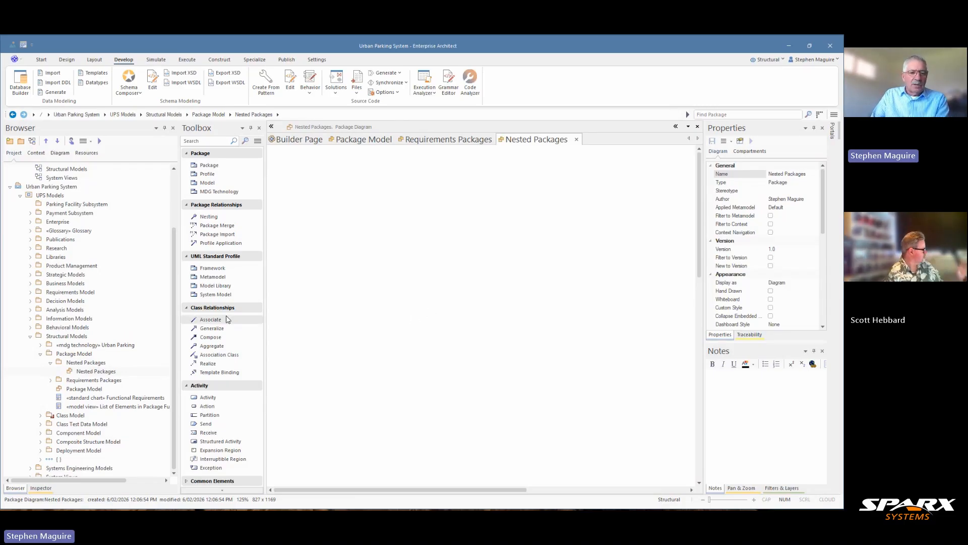
Expand Requirements Model and Feature Modeling in the project tree and collapse Functional Requirements
left_click(31, 293)
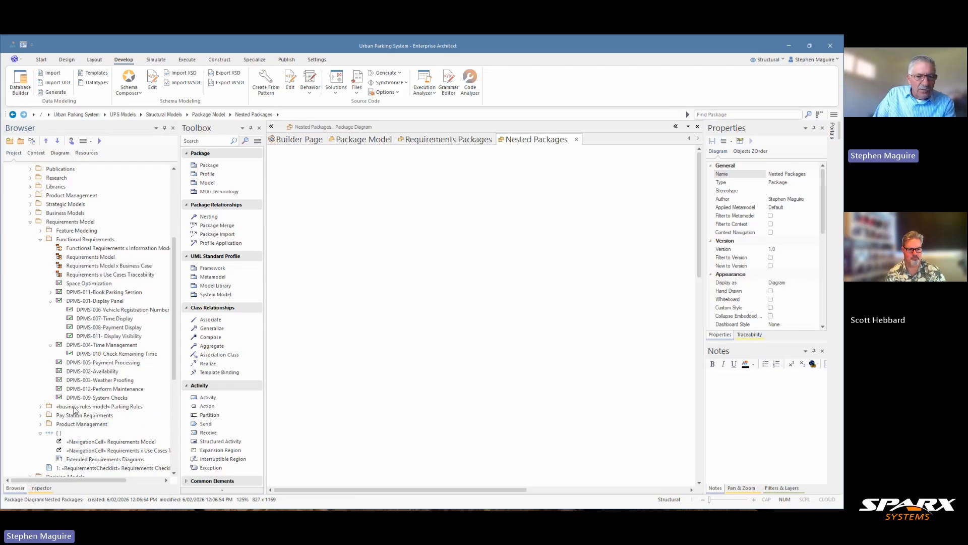
left_click(41, 231)
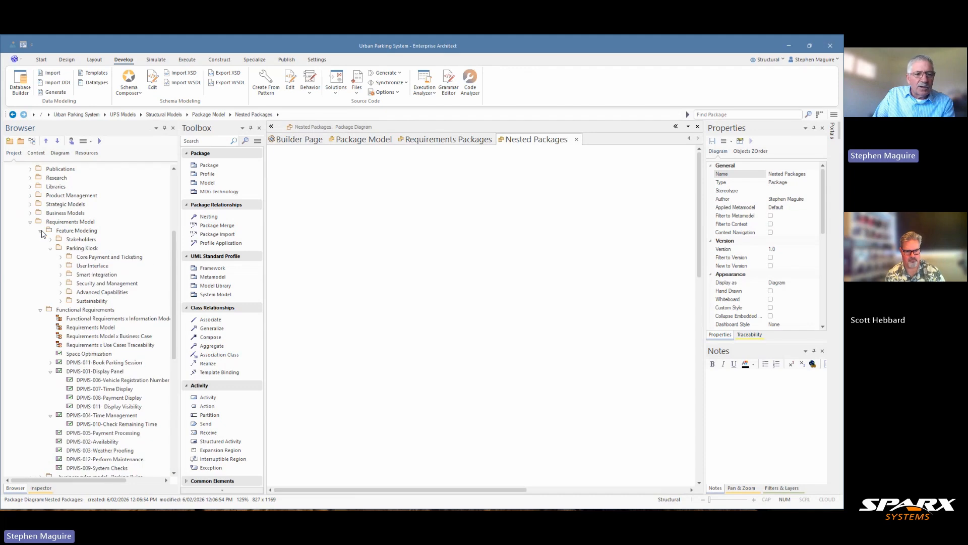
left_click(41, 310)
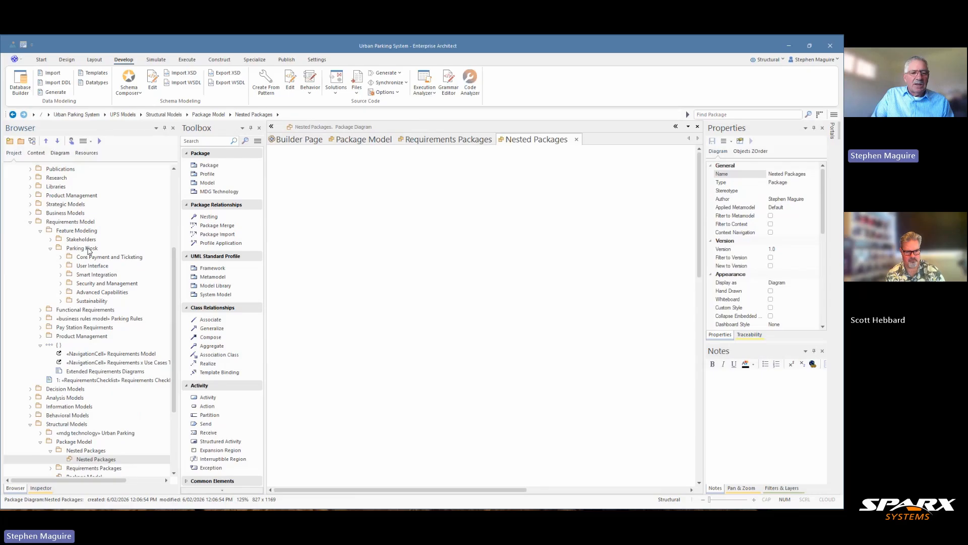
Set Parking Kiosk's notes to "The parking kiosk is a fixture used by the motorist and the inspectors to access information about the meter and the parking sessions."
left_click(83, 248)
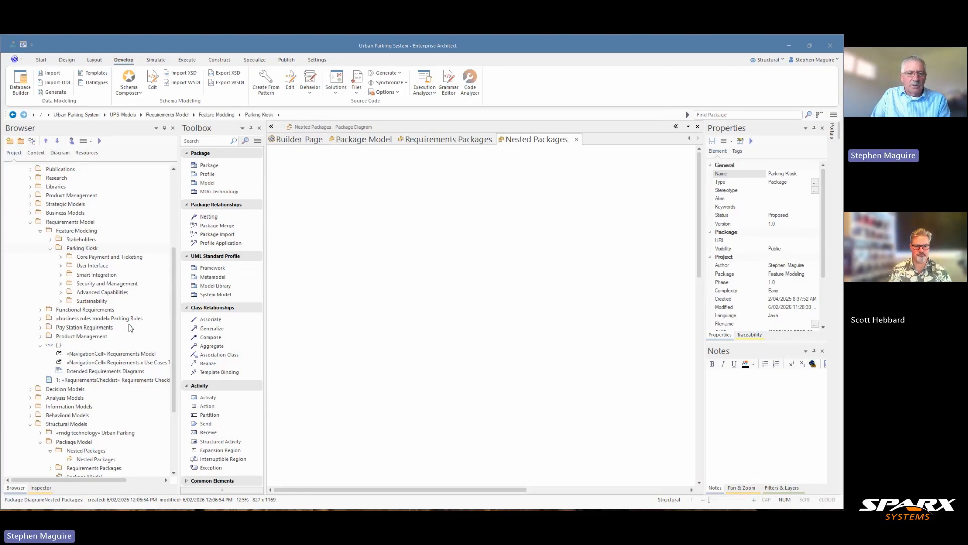
left_click(94, 250)
left_click(720, 394)
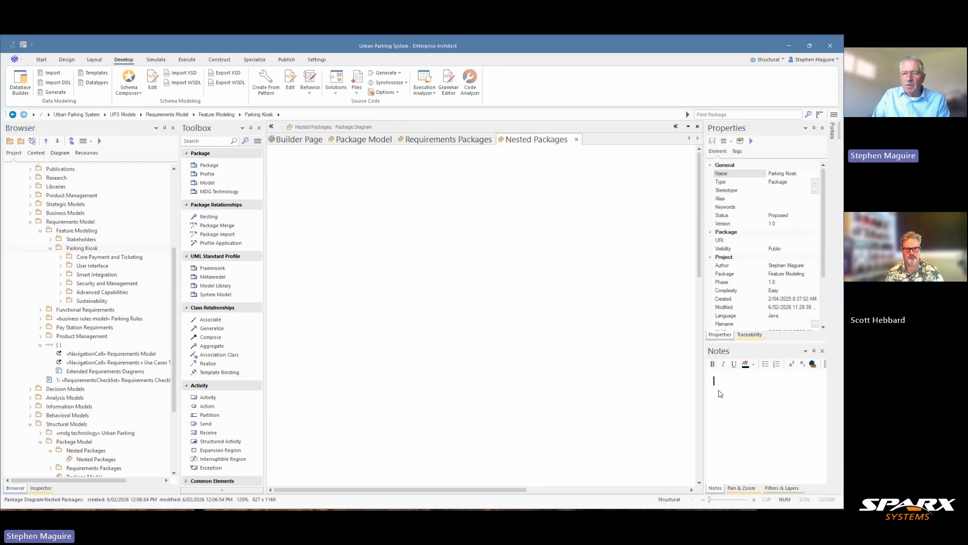
type("The parking kiosk is a fixture used by the motorist and the inspectors to access information about the meter and the parking sessions.")
left_click(599, 392)
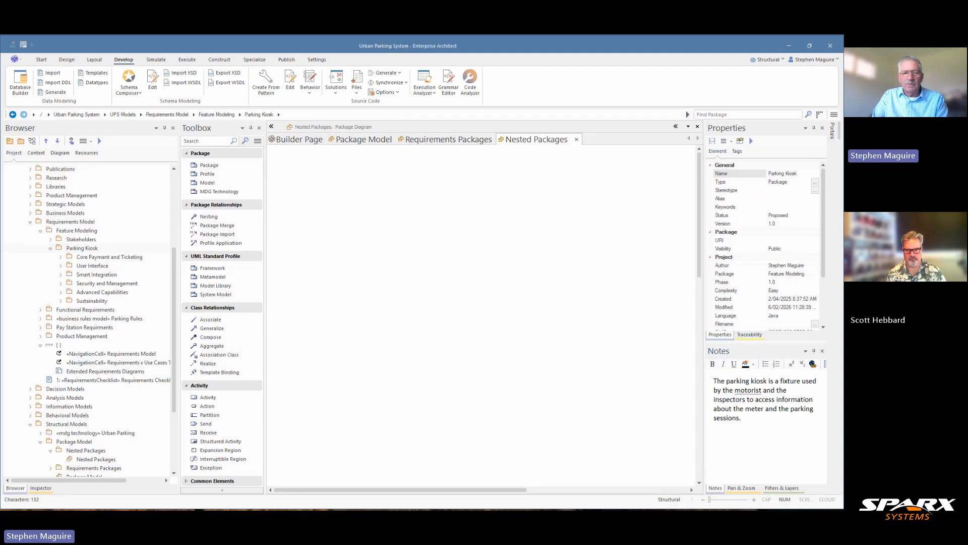
Read the notes of the Core Payment and Ticketing and User Interface packages inside Parking Kiosk
left_click(126, 257)
left_click(107, 271)
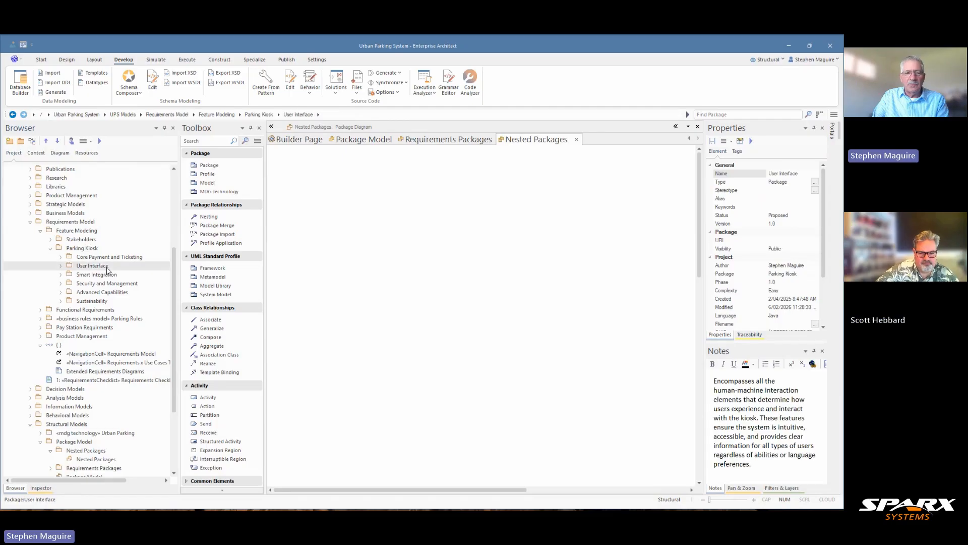
Place the Parking Kiosk package as a package element on the Nested Packages diagram
left_click(92, 250)
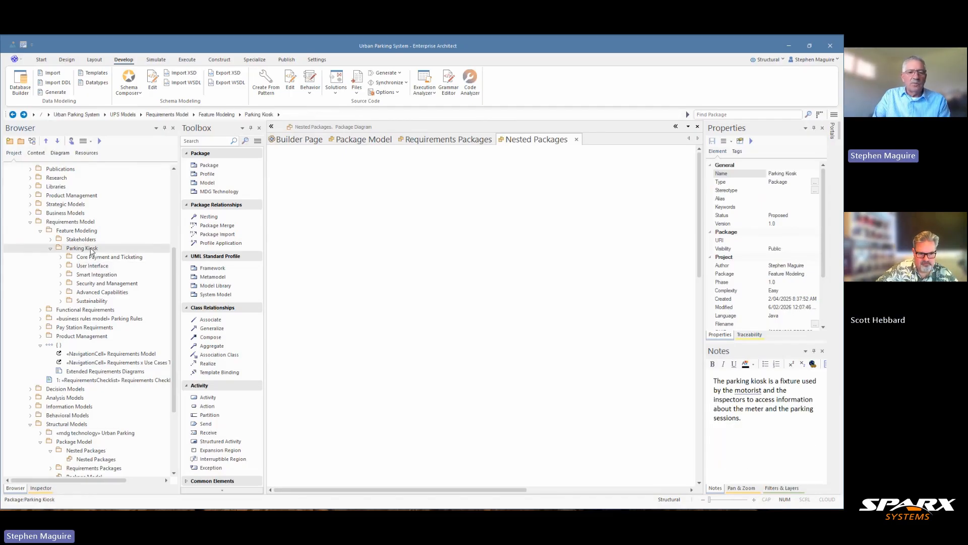
left_click_drag(91, 250, 355, 225)
left_click(396, 231)
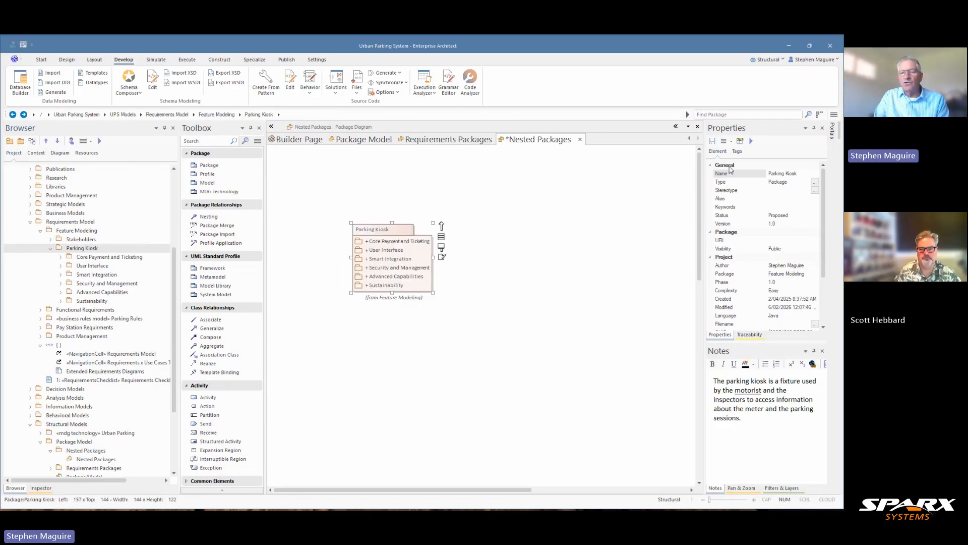
Turn off the Package Contents compartment for the Nested Packages diagram and select the Parking Kiosk element
left_click(615, 205)
left_click(750, 151)
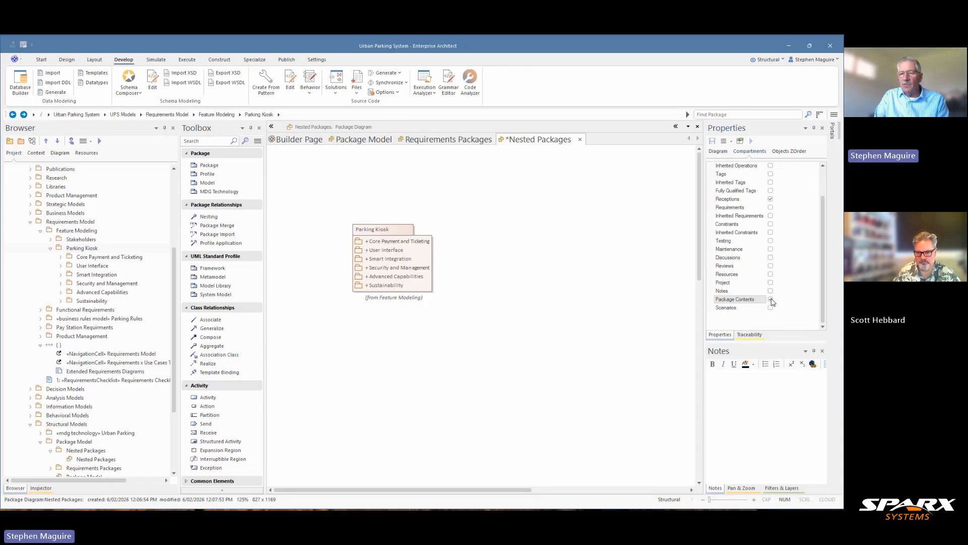
left_click(770, 299)
left_click(427, 283)
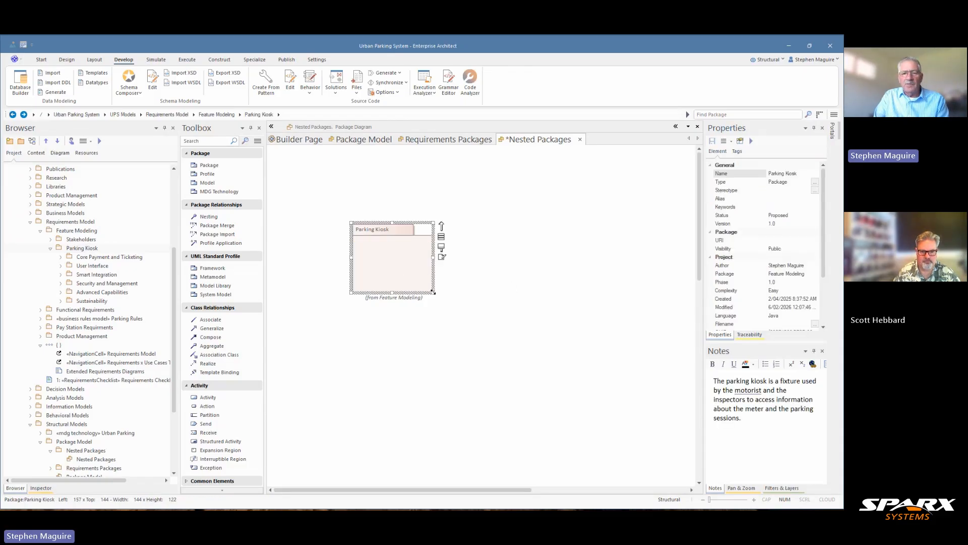
Enlarge the Parking Kiosk element on the Nested Packages diagram to about 289 wide by 186 high
left_click_drag(432, 292, 513, 329)
left_click_drag(452, 288, 396, 240)
right_click(395, 240)
left_click(361, 215)
left_click(389, 271)
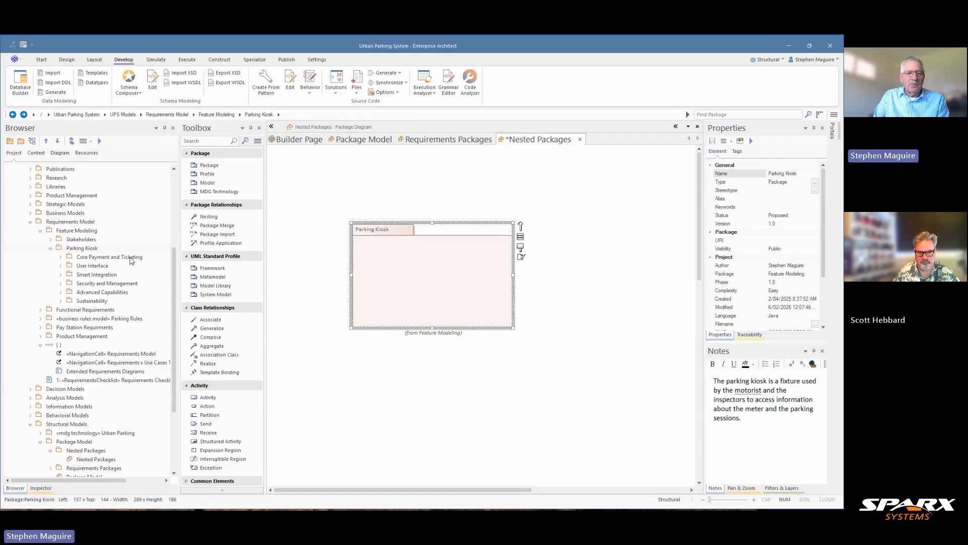
Place the Core Payment and Ticketing package as a package element inside the Parking Kiosk element
left_click(103, 258)
left_click_drag(102, 258, 384, 262)
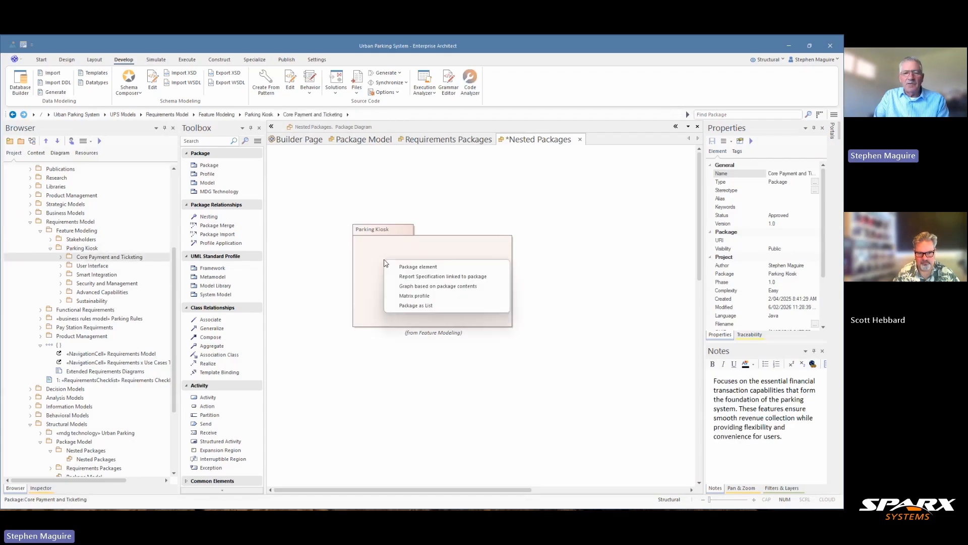
left_click(418, 266)
Resize the Parking Kiosk element to about 260 wide by 452 high and move it up and left on the diagram
left_click(506, 325)
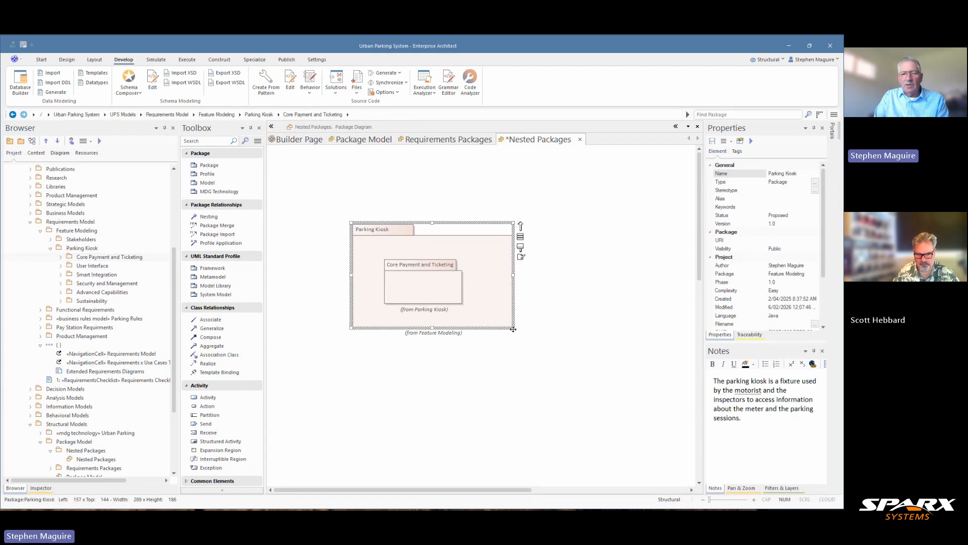
left_click_drag(514, 329, 507, 500)
right_click(505, 500)
left_click(514, 328)
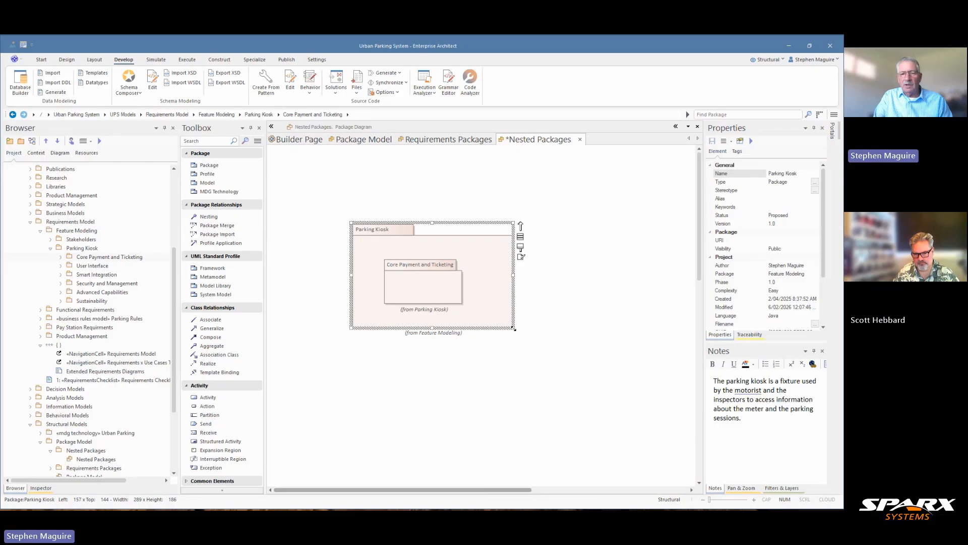
left_click_drag(513, 328, 498, 475)
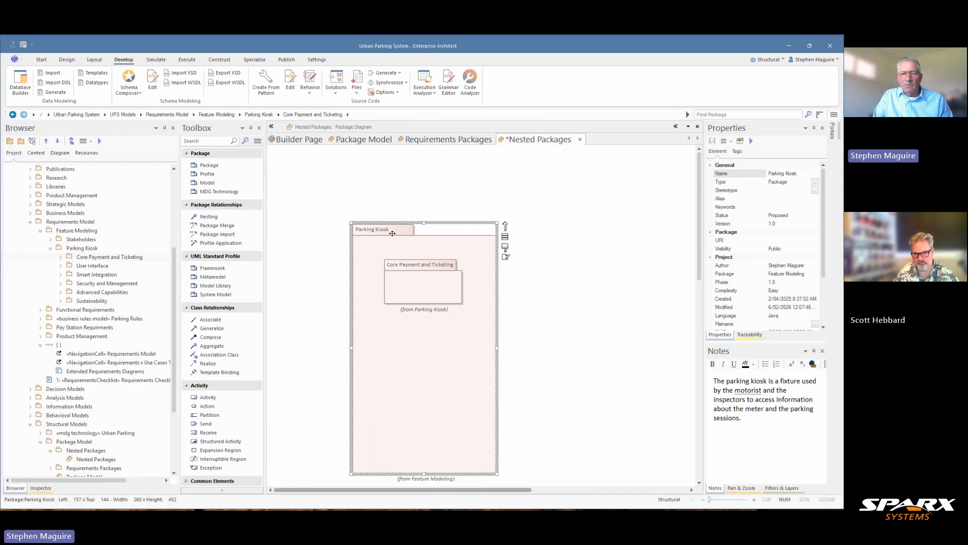
left_click_drag(392, 233, 342, 195)
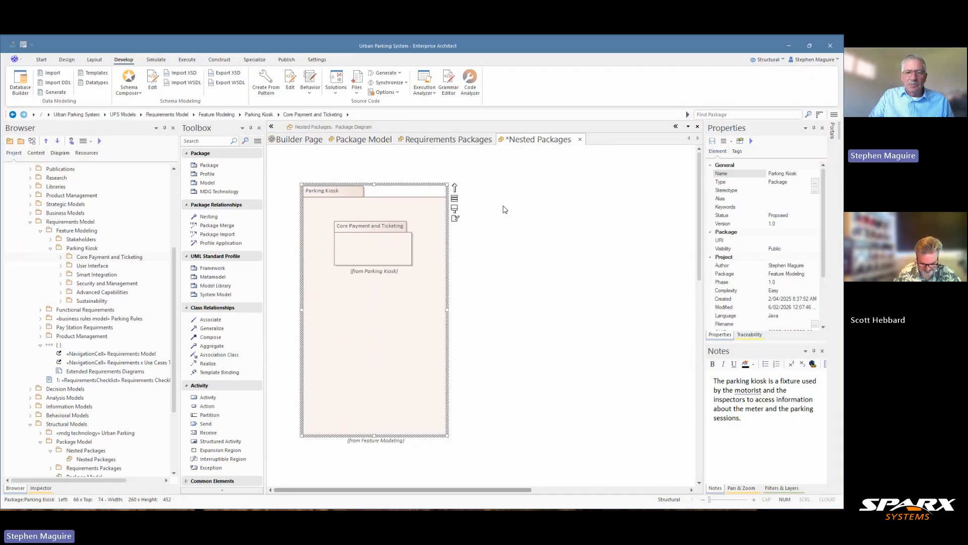
Move Core Payment and Ticketing slightly up inside Parking Kiosk and extend Parking Kiosk's lower edge to about 522 high
left_click_drag(378, 243, 376, 233)
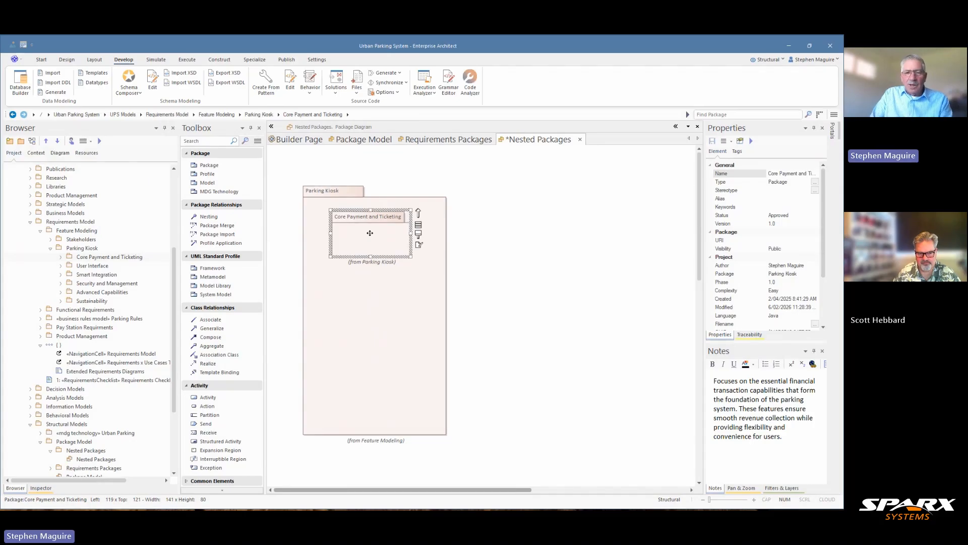
left_click(375, 433)
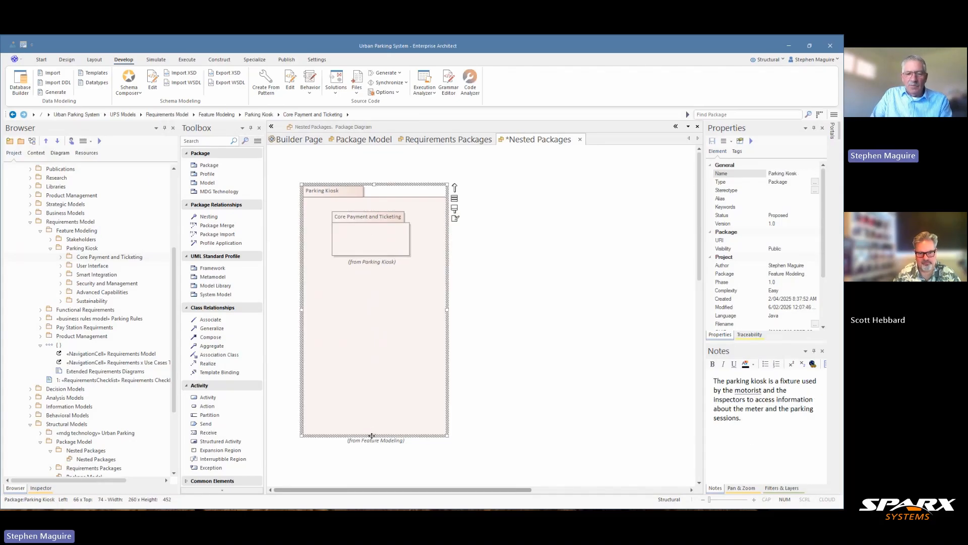
left_click_drag(375, 434, 376, 474)
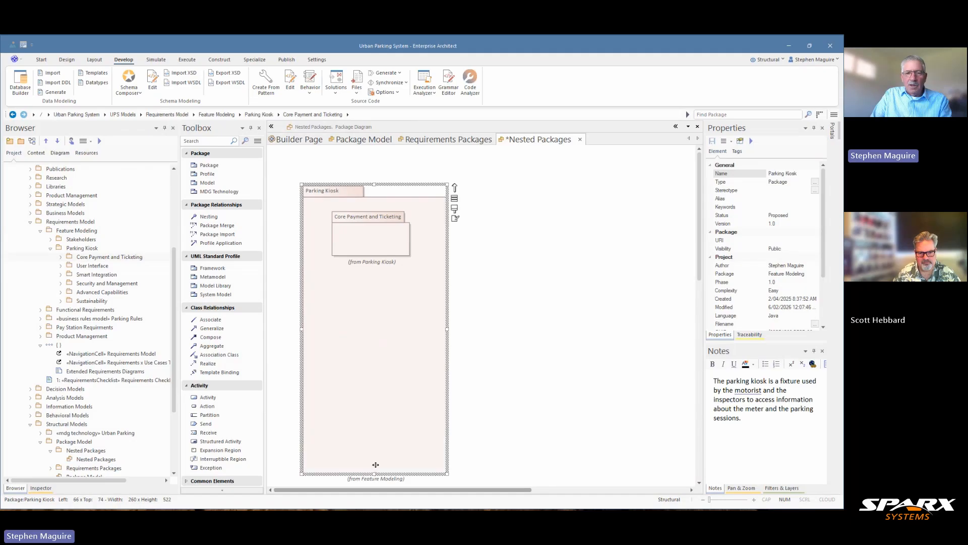
Place the User Interface and Smart Integration packages inside Parking Kiosk, stacked below Core Payment and Ticketing
left_click(91, 268)
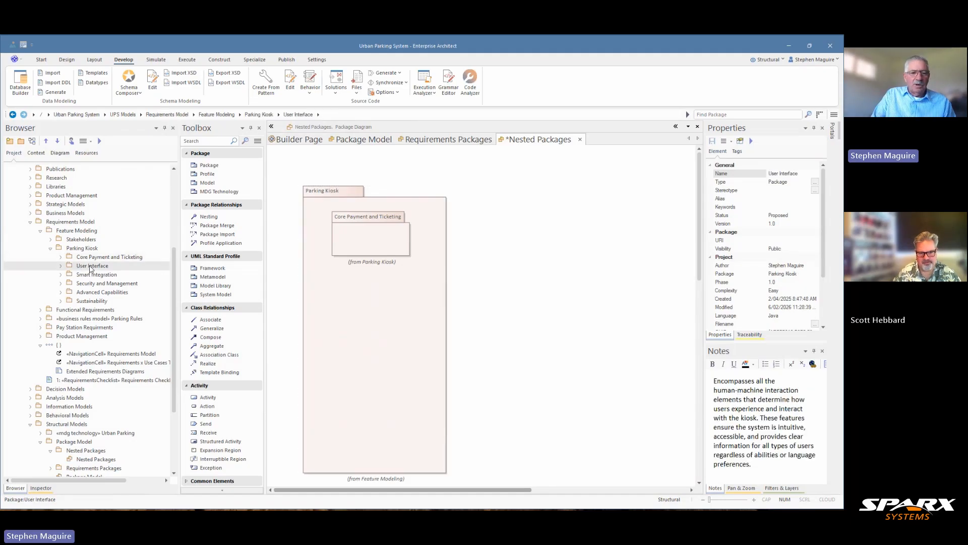
left_click_drag(243, 280, 337, 291)
left_click(355, 298)
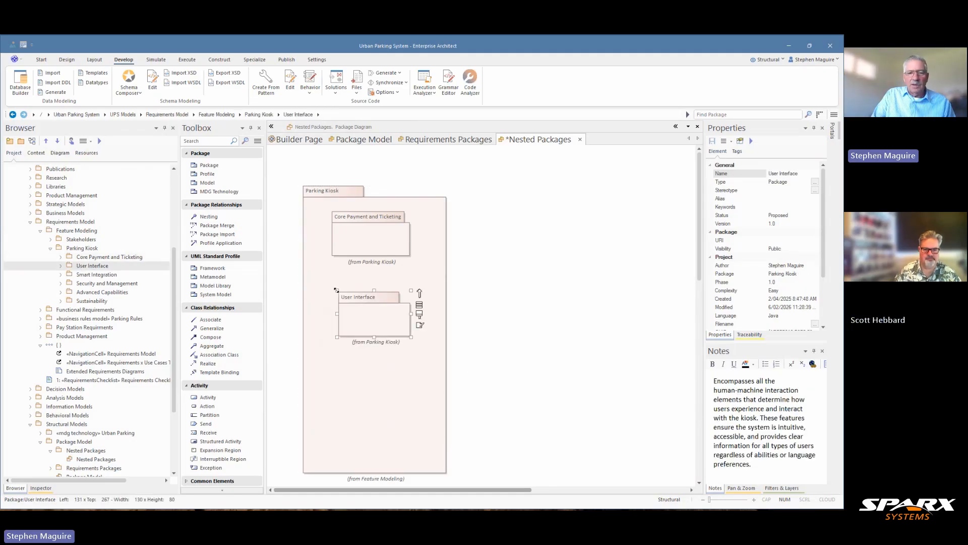
double_click(89, 275)
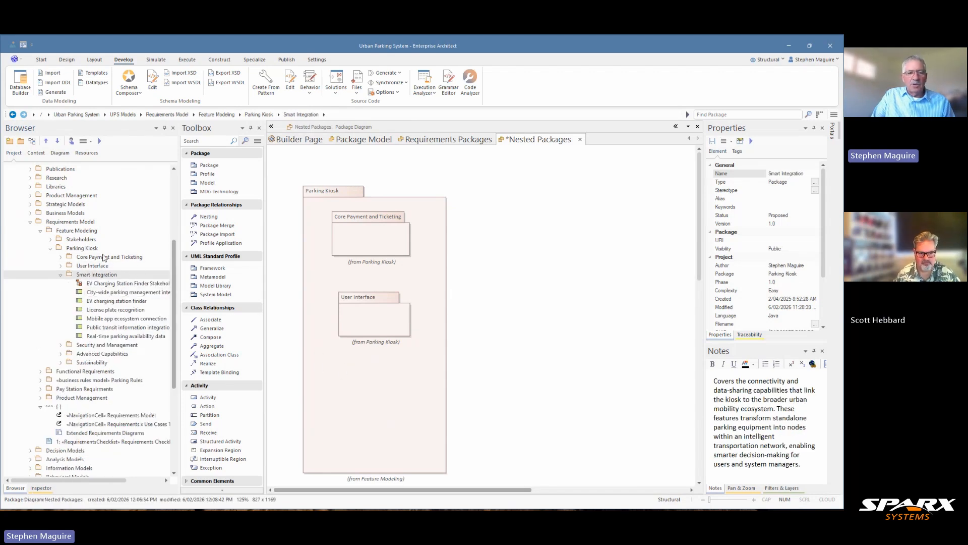
mouse_move(88, 277)
left_mouse_down()
mouse_move(346, 372)
mouse_move(379, 373)
mouse_move(373, 378)
left_mouse_up()
left_click(376, 377)
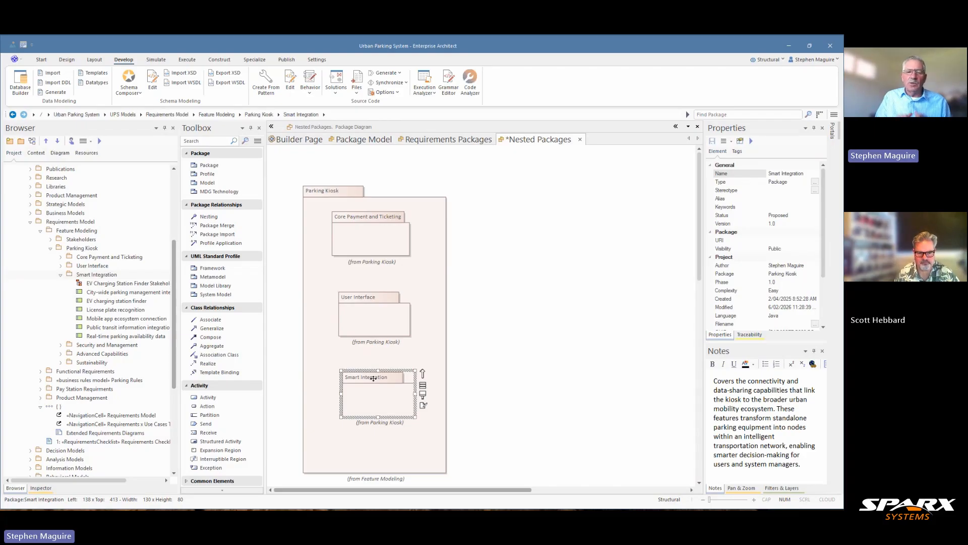
Align the left edges of Core Payment and Ticketing and Smart Integration with the User Interface package
left_click(358, 235, "ctrl")
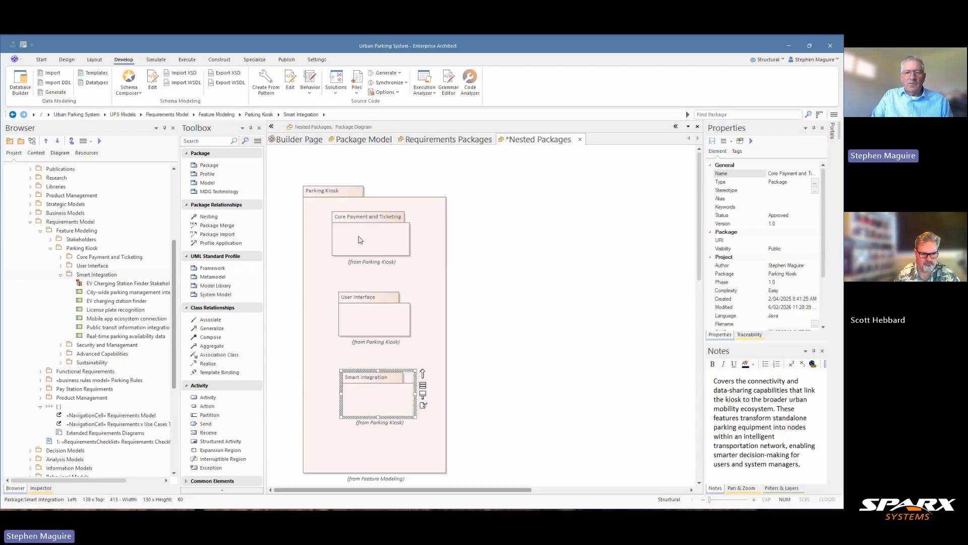
right_click(360, 305, "ctrl")
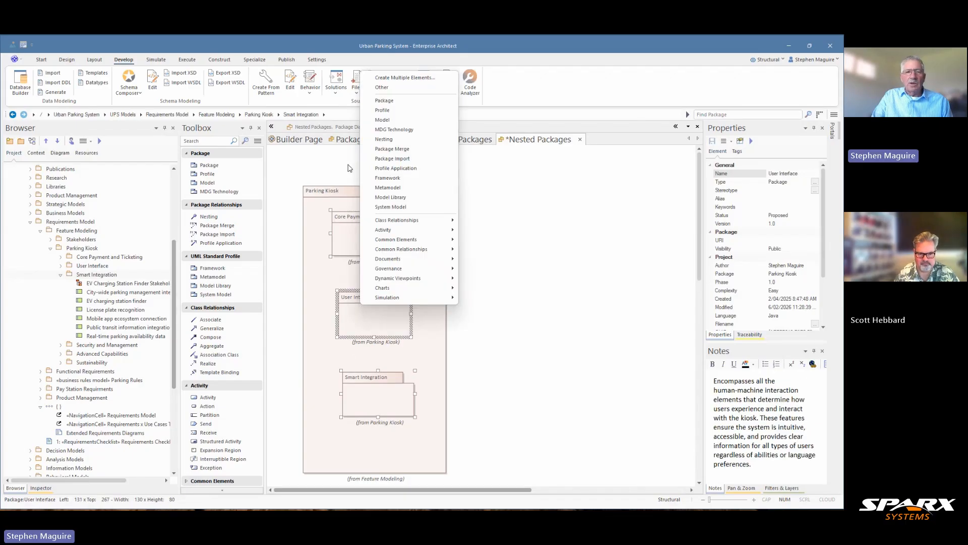
left_click(93, 60)
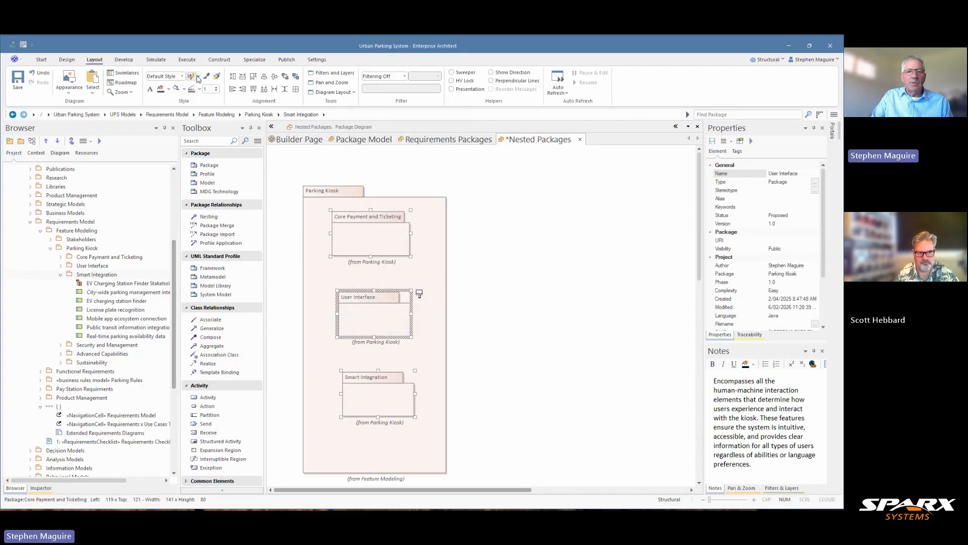
left_click(233, 90)
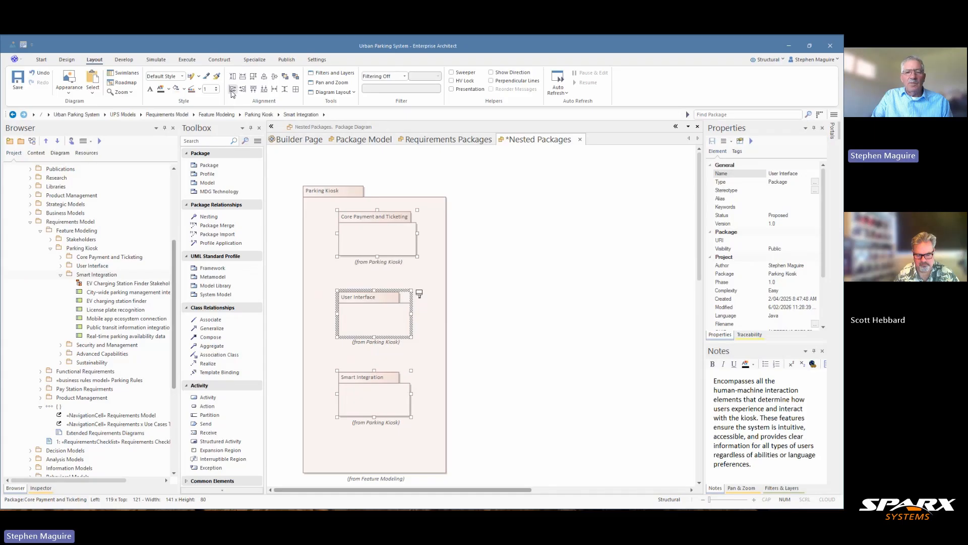
left_click(506, 334)
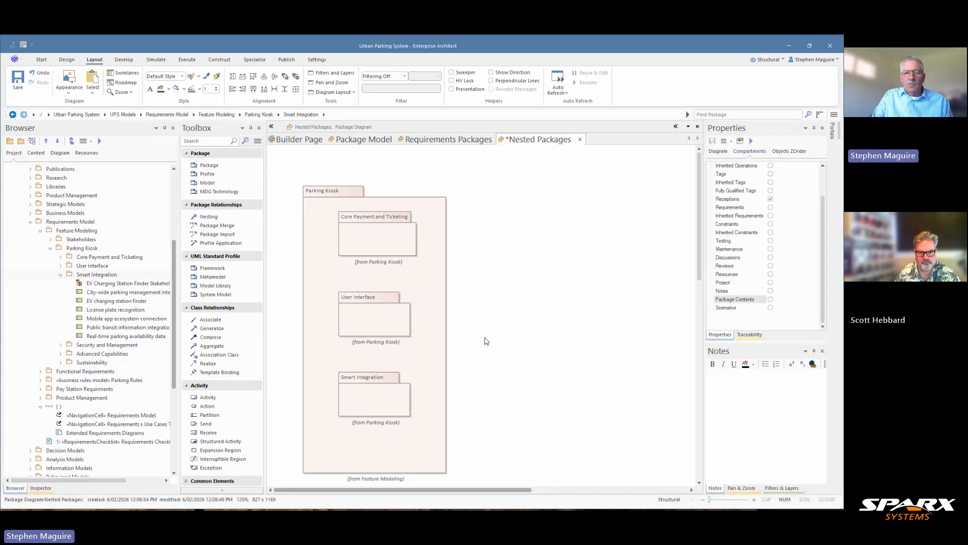
Shorten the Parking Kiosk element from its lower edge to about 475 high
left_click(379, 463)
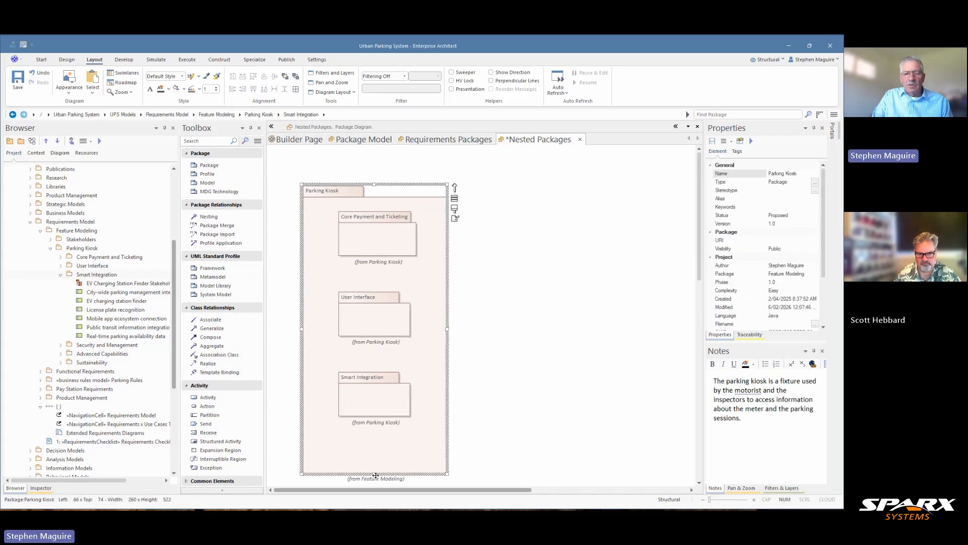
left_click(510, 416)
left_click(397, 444)
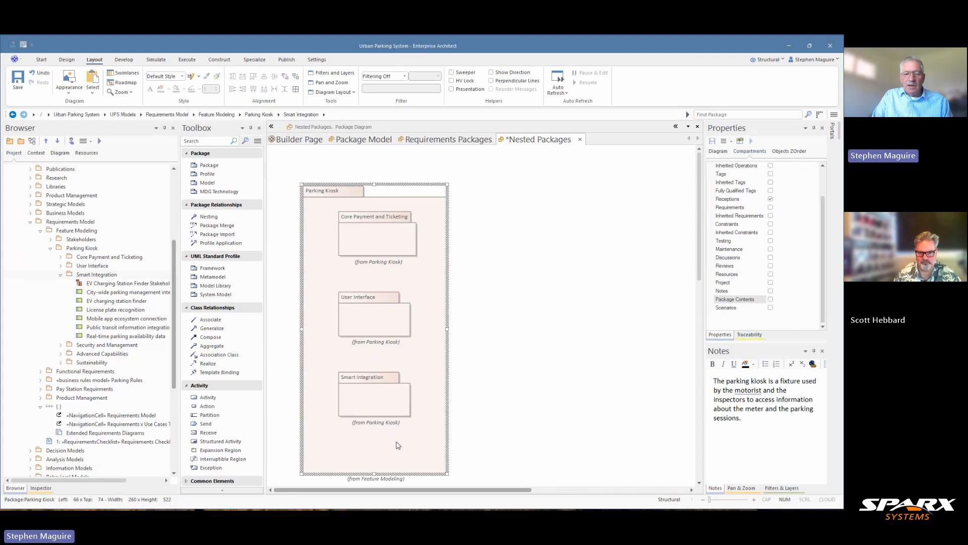
left_click_drag(373, 477, 373, 447)
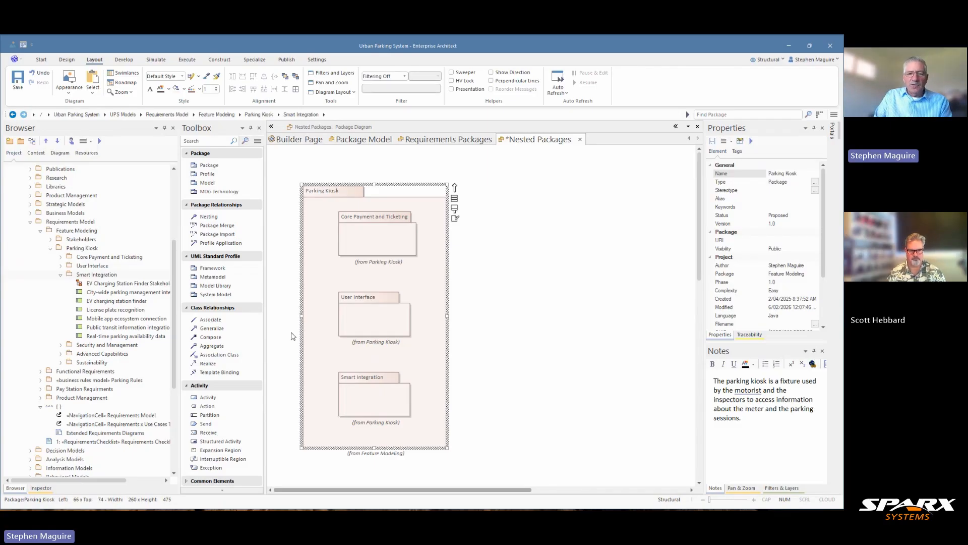
left_click(483, 301)
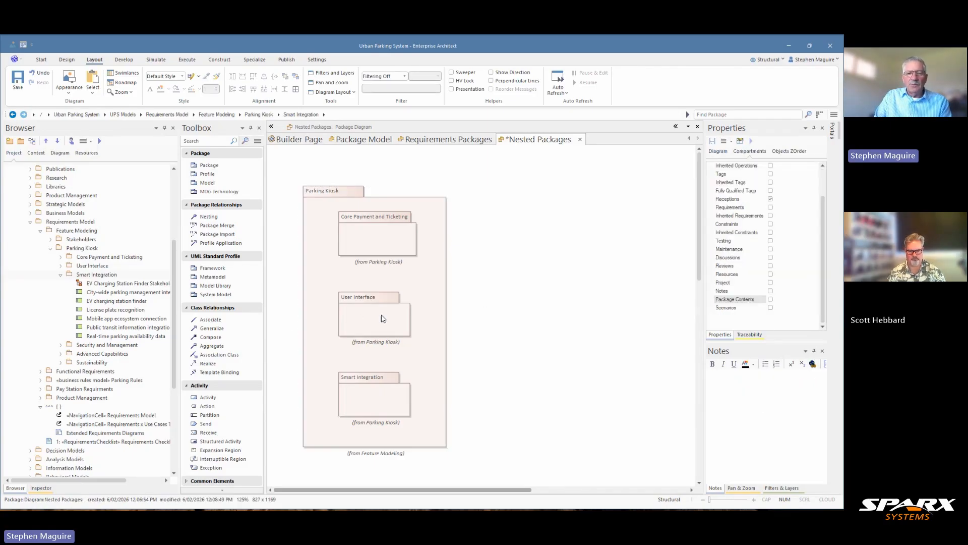
Create a Trace relationship from the User Interface package to the Core Payment and Ticketing package
left_click(408, 303)
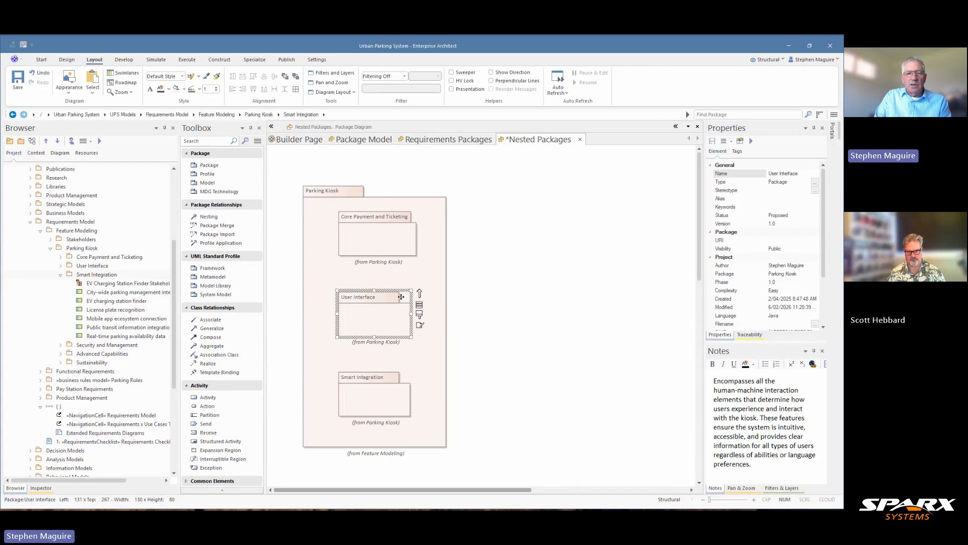
left_click_drag(420, 293, 376, 236)
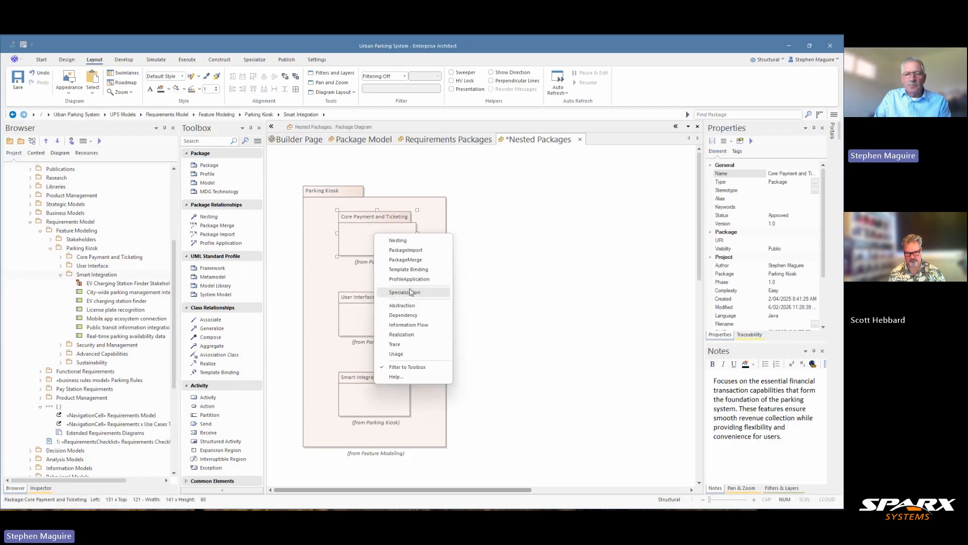
left_click(407, 346)
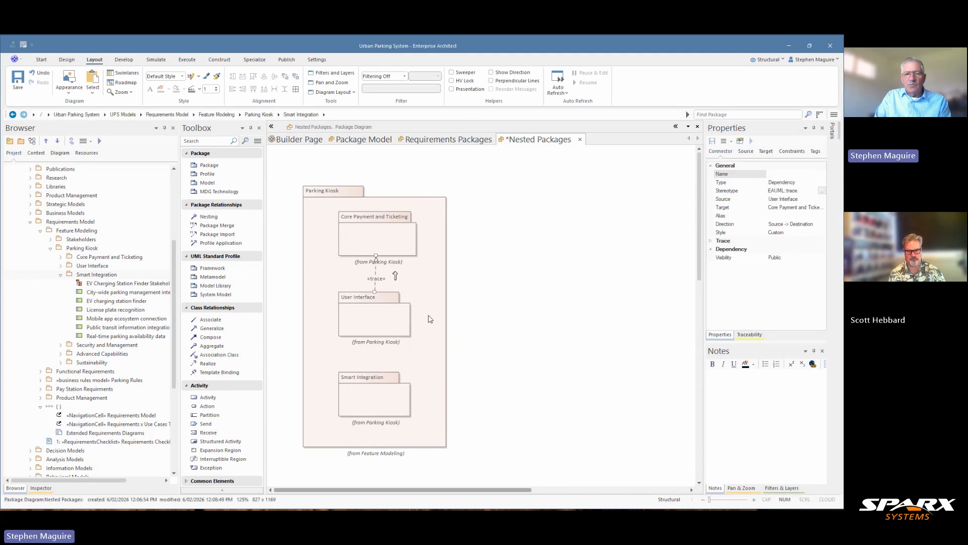
left_click(486, 296)
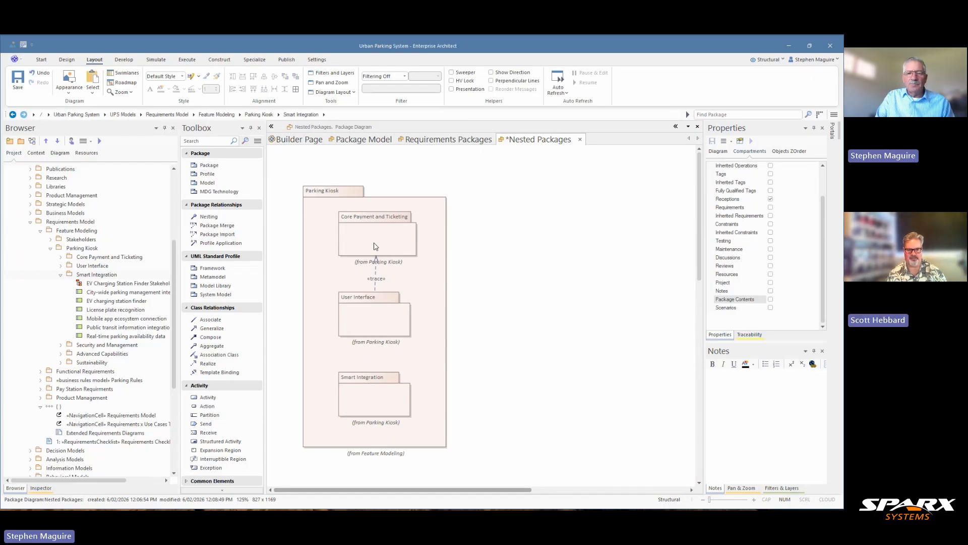
Turn off Show Namespace in the Nested Packages diagram's appearance properties
right_click(475, 223)
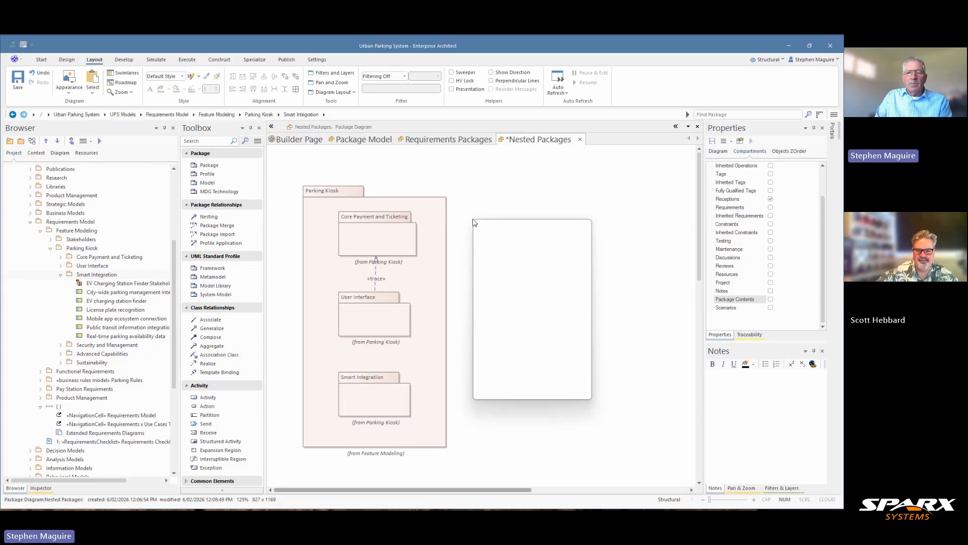
left_click(500, 260)
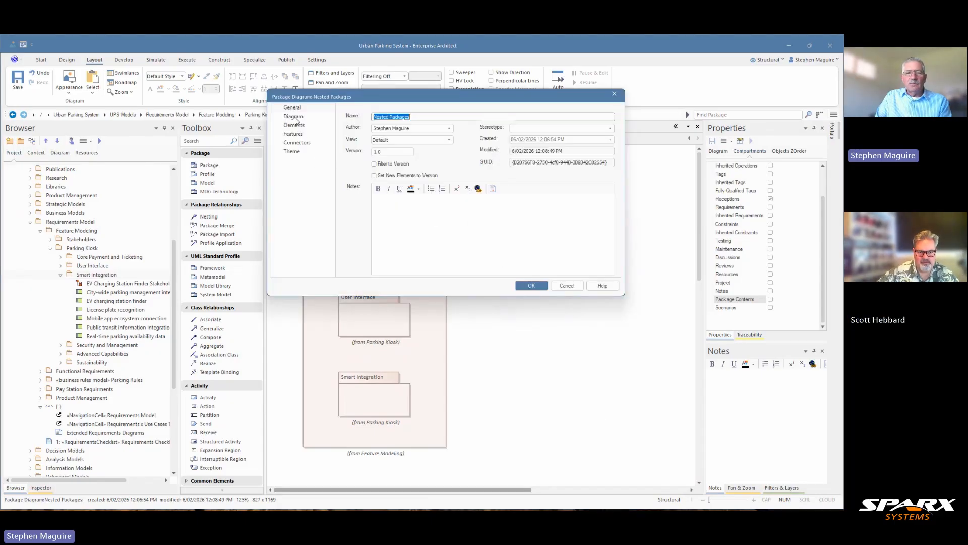
left_click(295, 119)
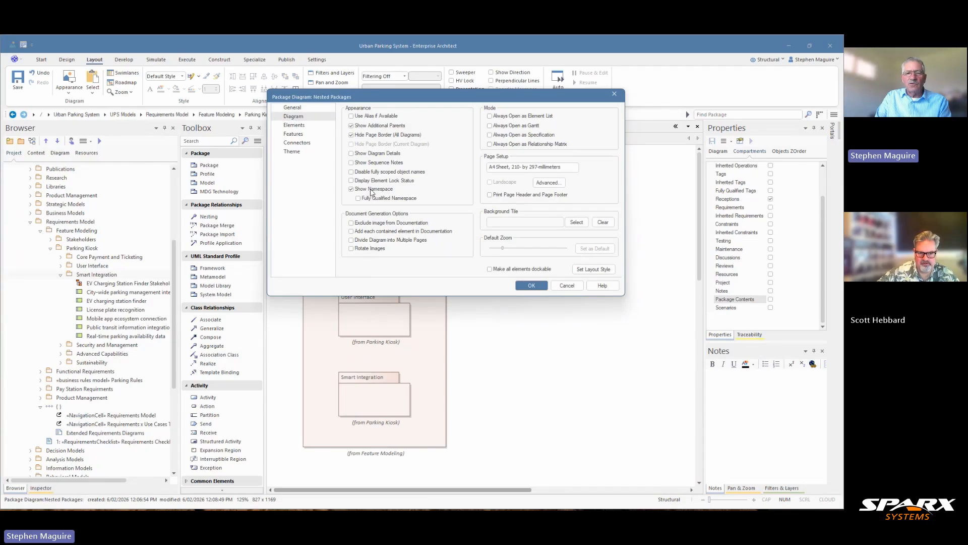
left_click(352, 190)
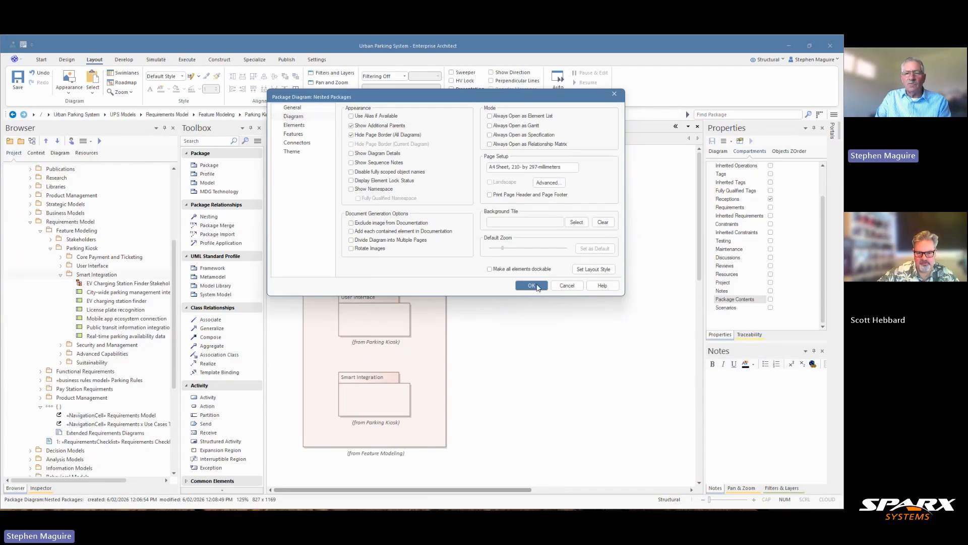
left_click(536, 286)
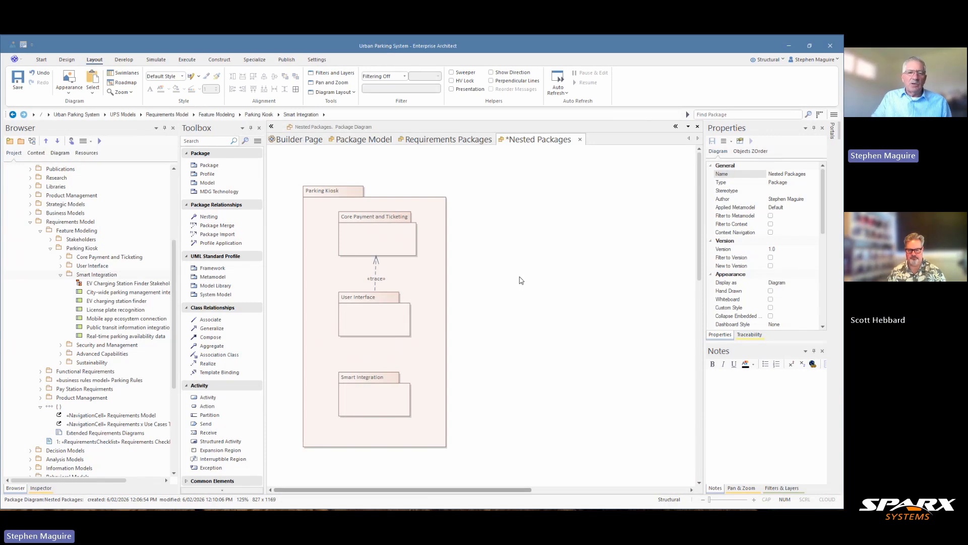
Show the Package Contents compartment on Core Payment and Ticketing and move the enlarged element left inside Parking Kiosk
left_click(386, 244)
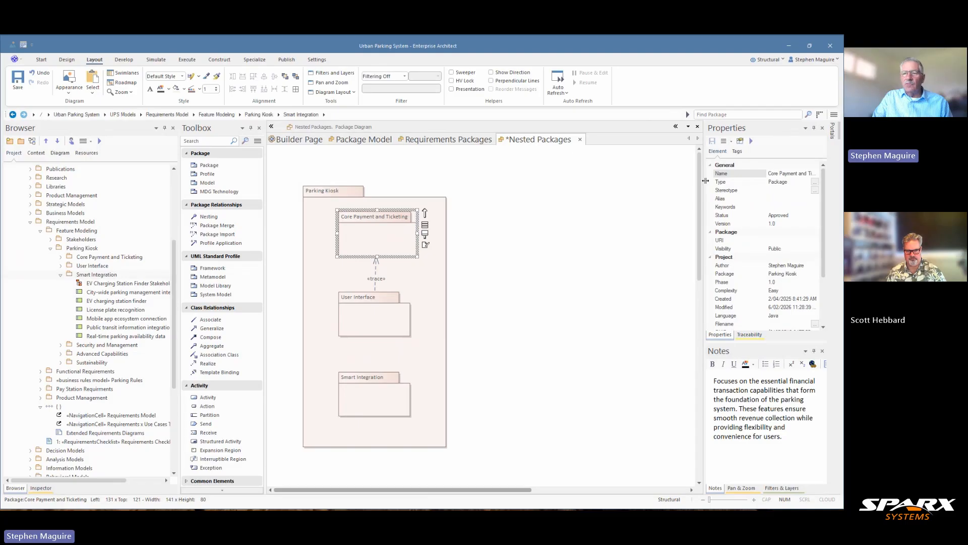
right_click(366, 243)
left_click(404, 318)
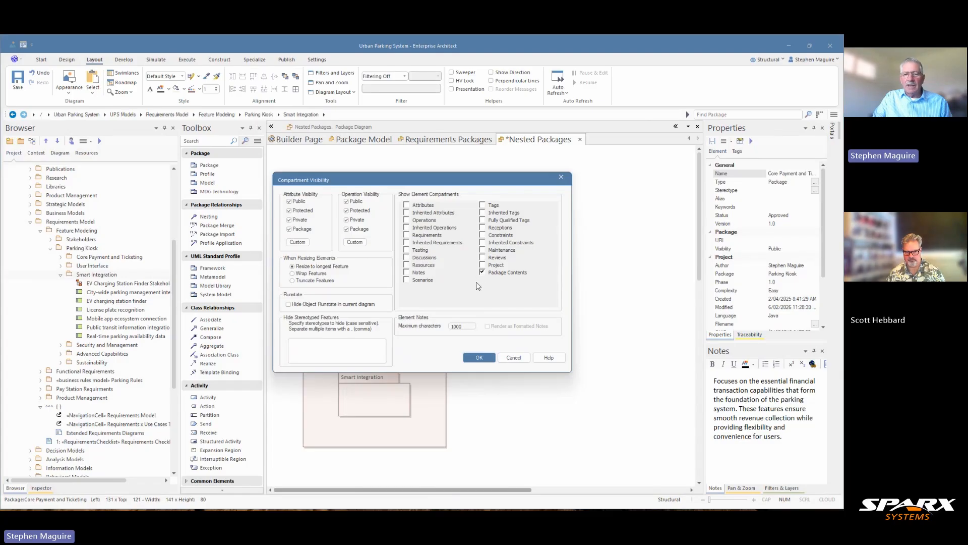
left_click(479, 357)
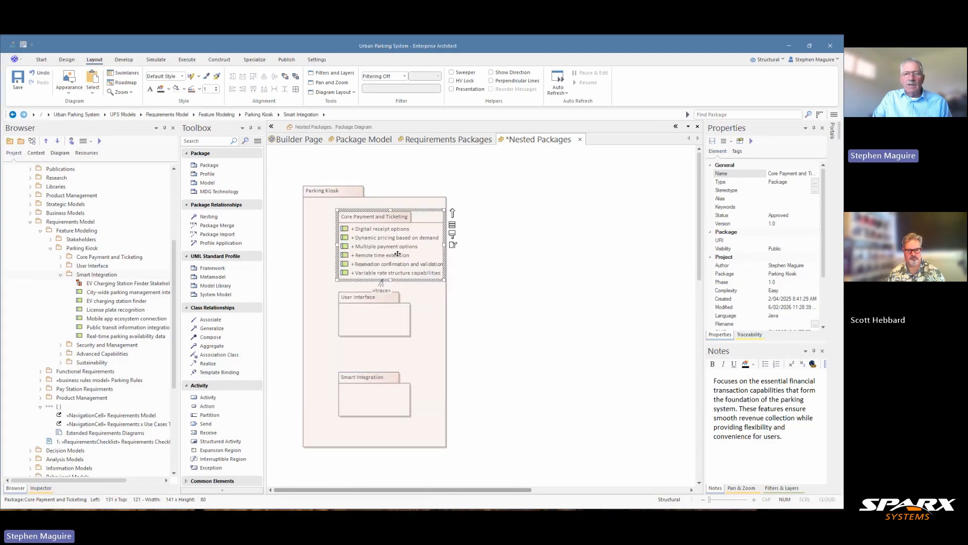
left_click_drag(398, 253, 374, 247)
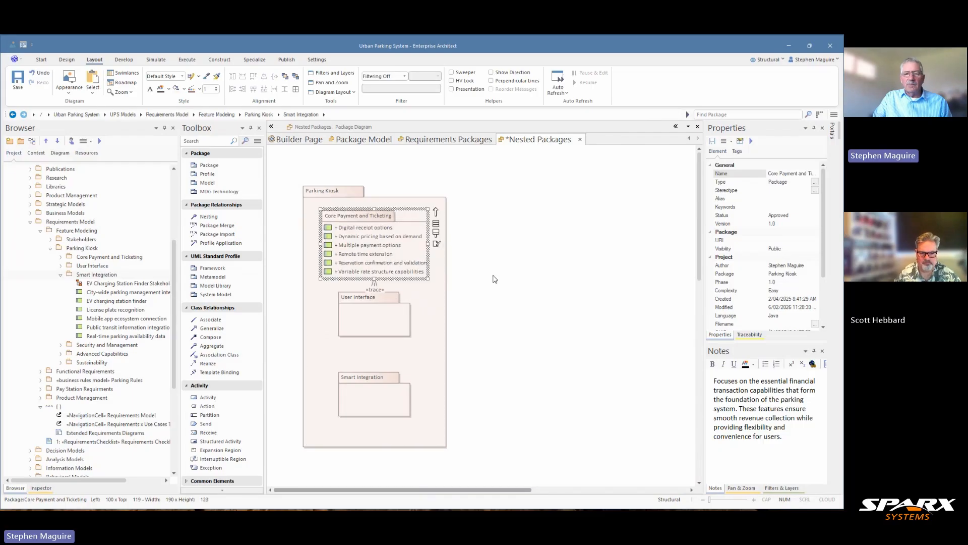
Turn on the Notes compartment for the elements of the Nested Packages diagram
left_click(379, 432)
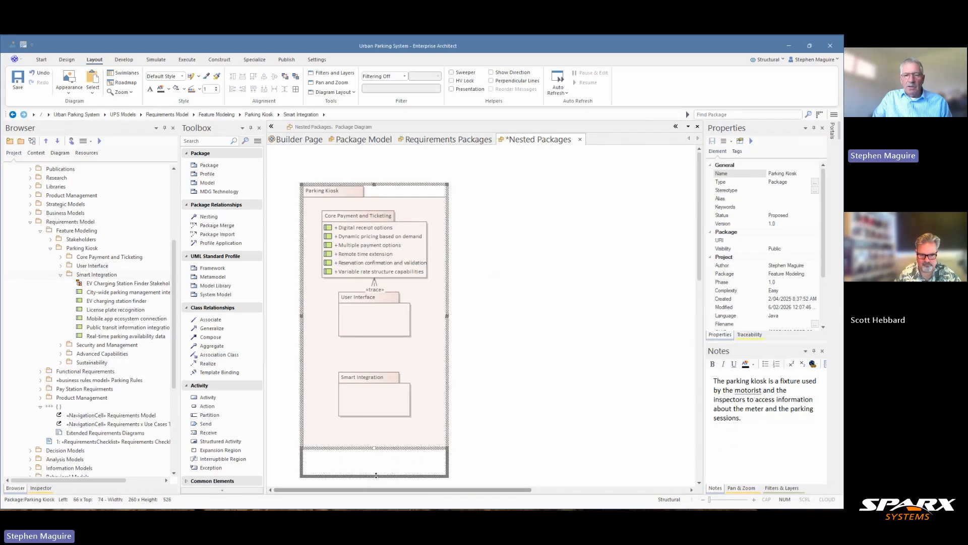
right_click(376, 476)
left_click(517, 283)
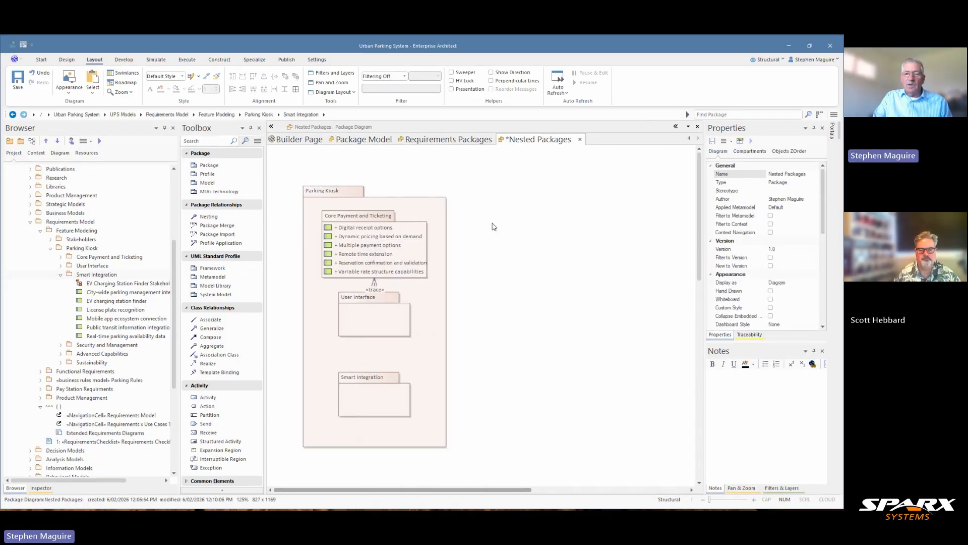
left_click(749, 151)
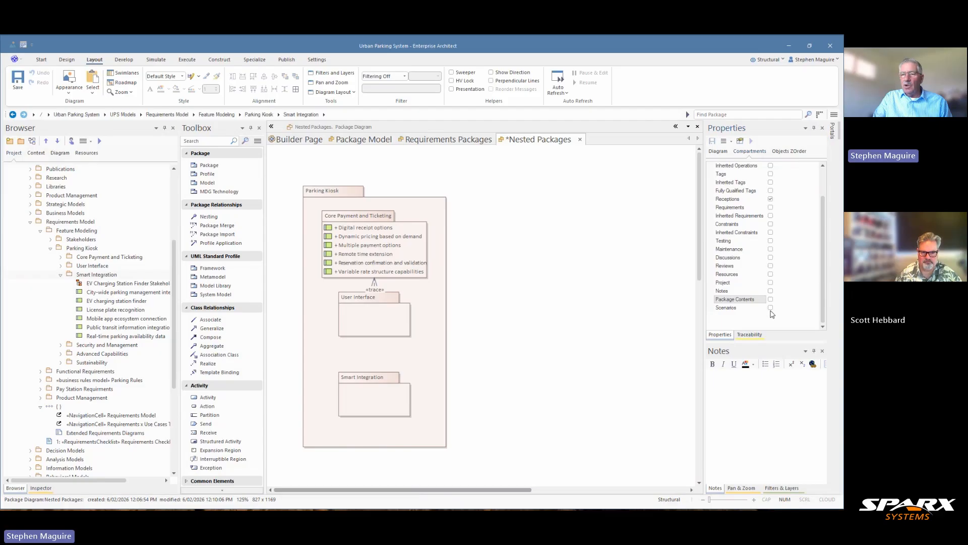
left_click(770, 290)
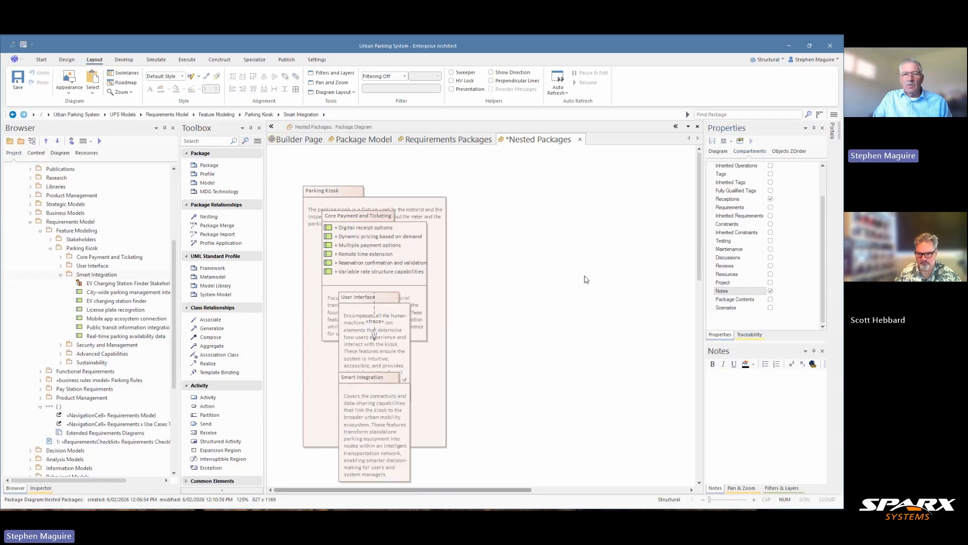
Enlarge the Parking Kiosk element from its lower corner to about 297 wide and 588 high
left_click(428, 395)
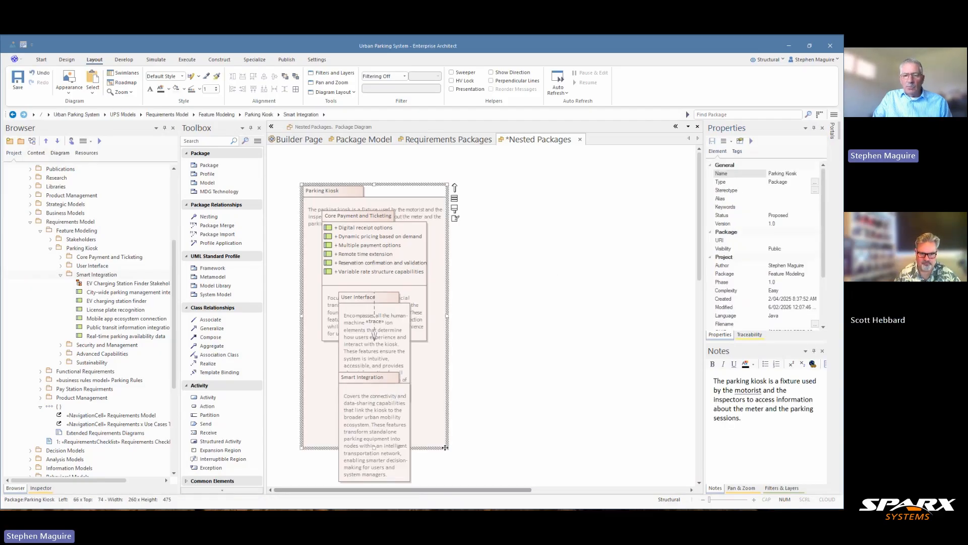
left_click_drag(448, 447, 468, 501)
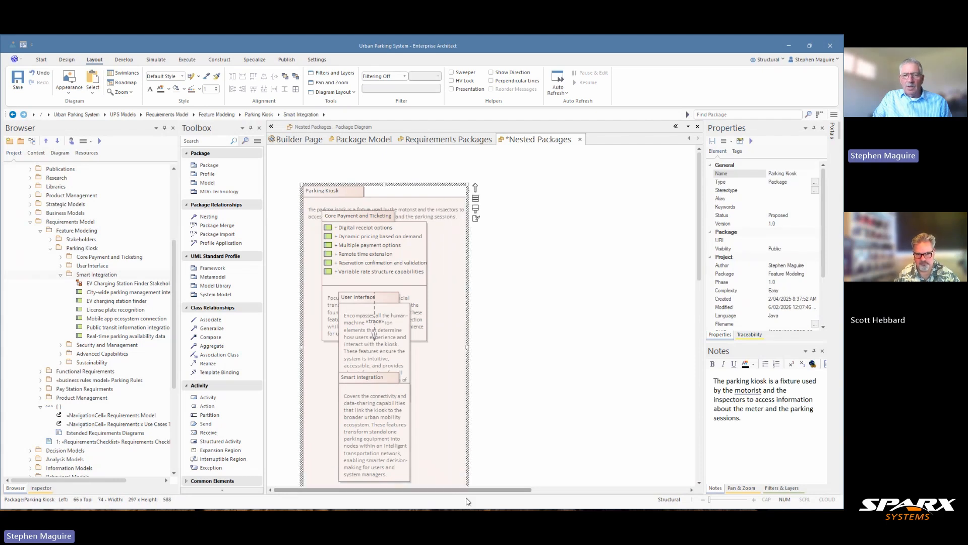
left_click(514, 349)
Move Smart Integration and User Interface down and shift Core Payment and Ticketing below the Parking Kiosk notes text
left_click(400, 419)
left_click_drag(392, 426, 398, 462)
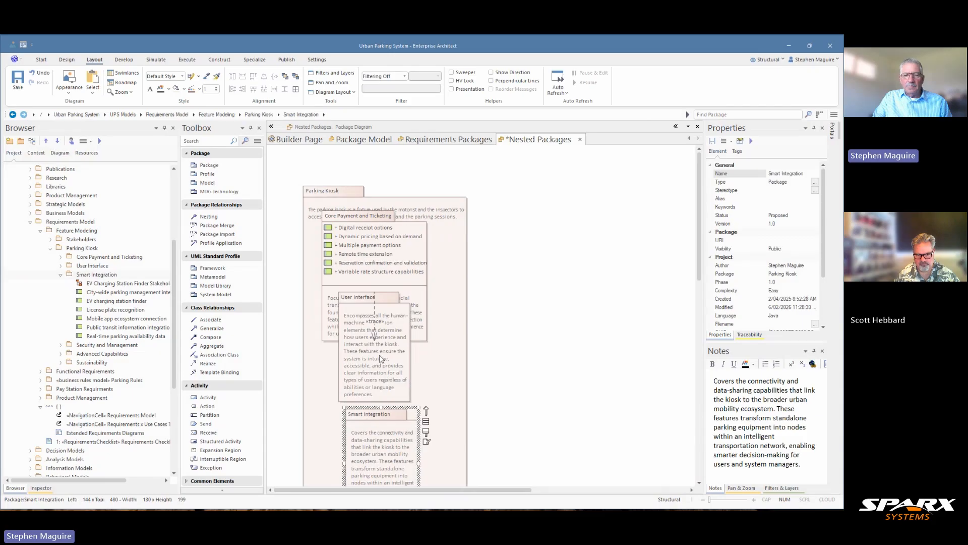
left_click_drag(381, 356, 371, 405)
left_click_drag(405, 446, 405, 494)
left_click_drag(377, 403, 362, 419)
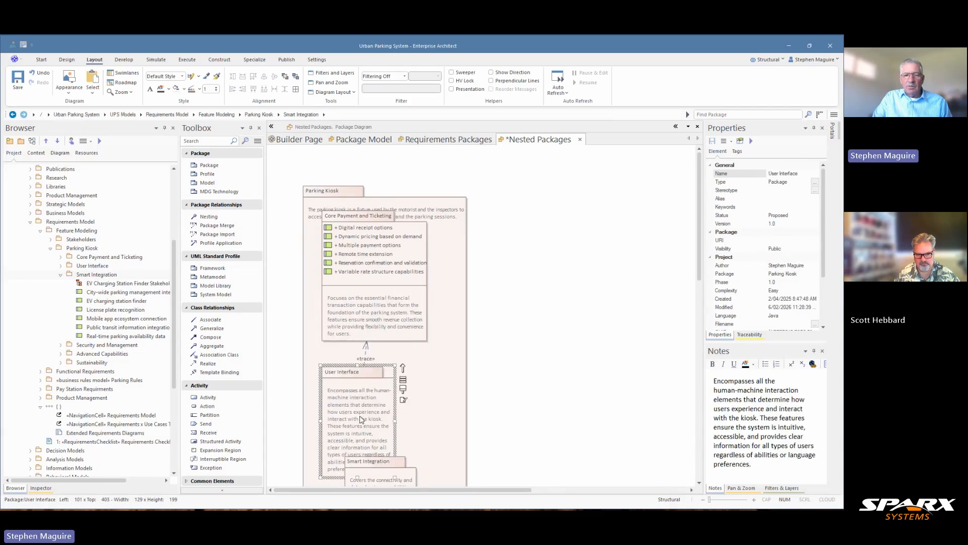
left_click_drag(372, 293, 373, 300)
mouse_move(380, 282)
left_mouse_down()
mouse_move(383, 295)
mouse_move(396, 286)
left_mouse_up()
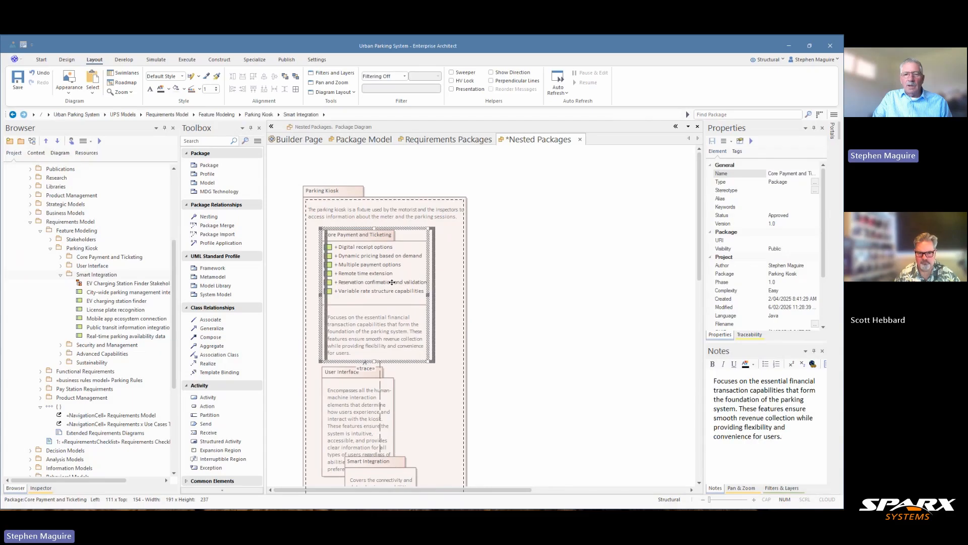
left_click(557, 339)
Enlarge the Parking Kiosk element from its lower corner to about 309 wide and 760 high
scroll(551, 346, "down", 3)
left_click(451, 374)
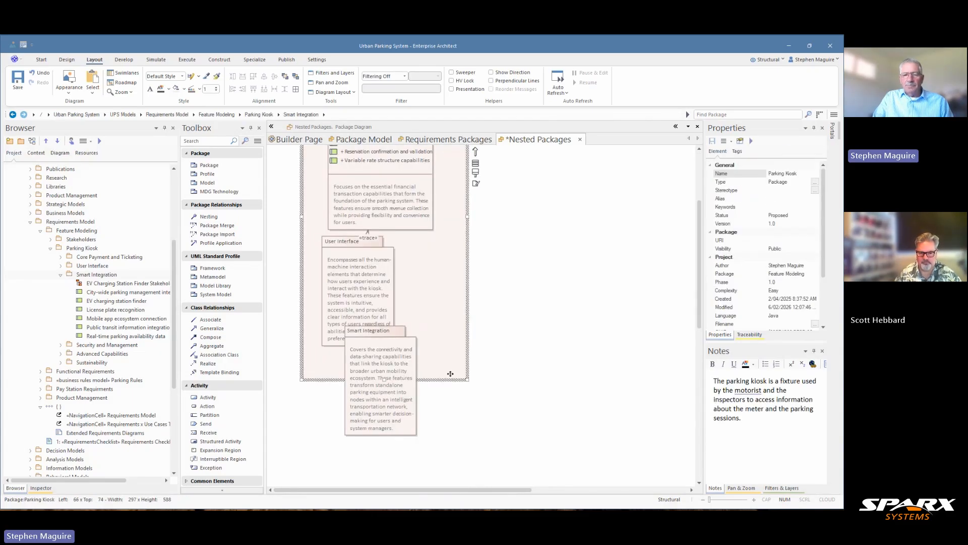
left_click_drag(467, 381, 472, 472)
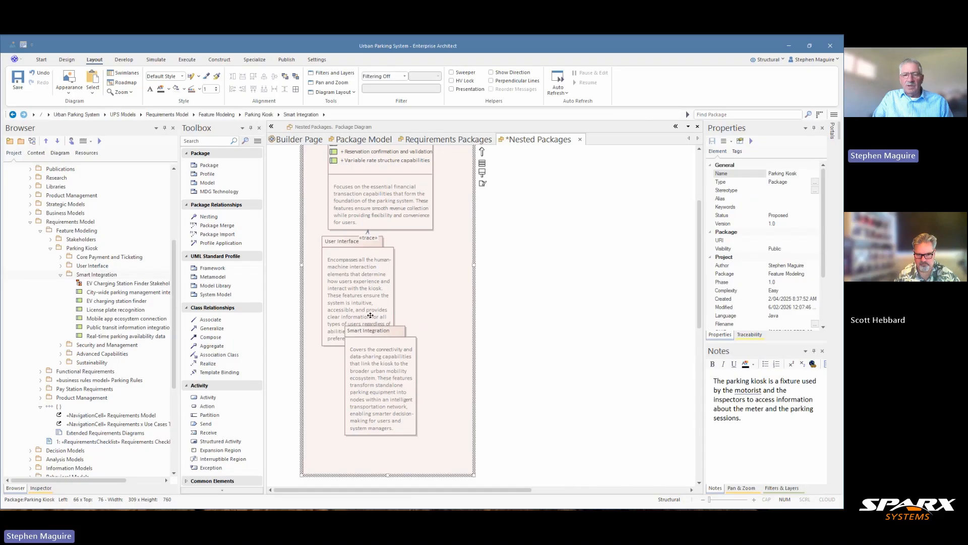
Stack User Interface and Smart Integration below Core Payment and Ticketing so the three packages do not overlap
left_click_drag(367, 367, 364, 421)
left_click(377, 280)
left_click_drag(378, 281, 393, 295)
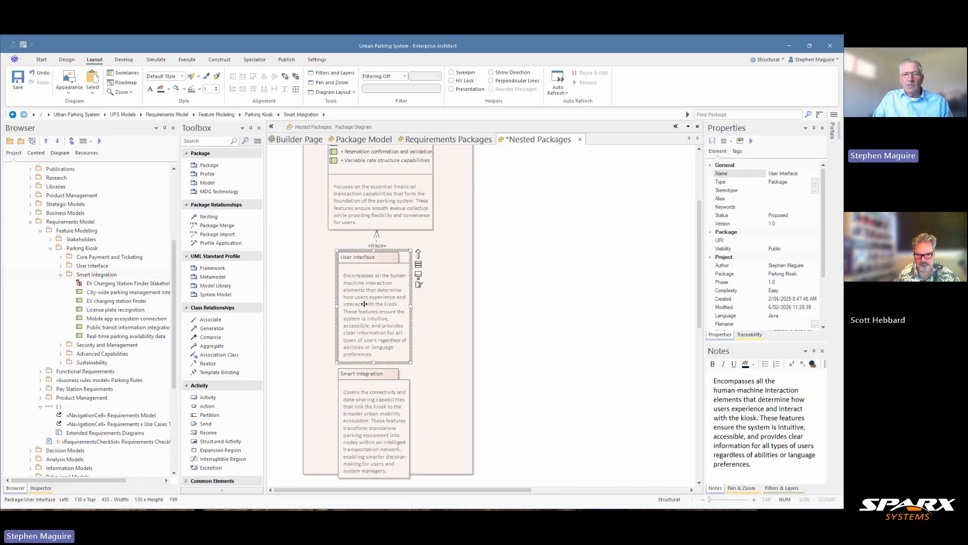
key("space")
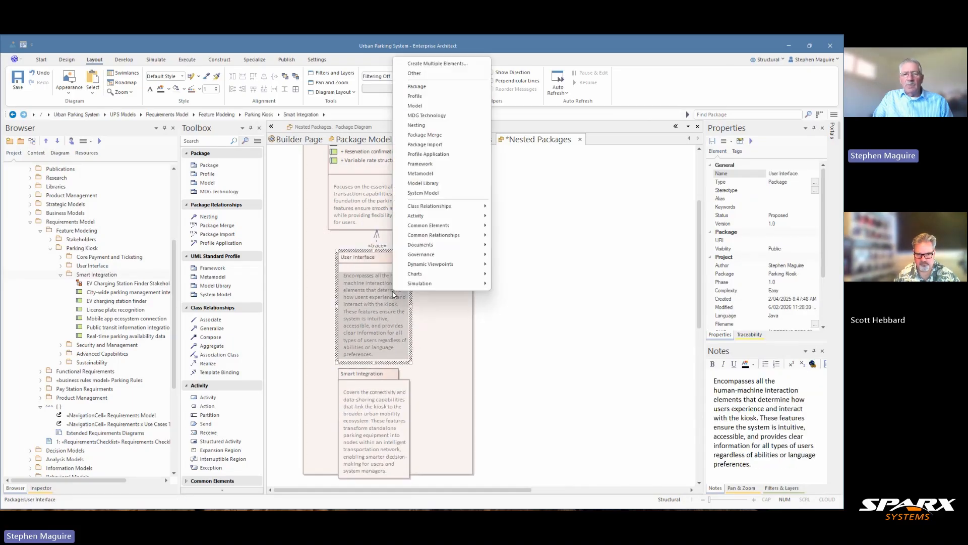
left_click(529, 275)
scroll(702, 198, "up", 3)
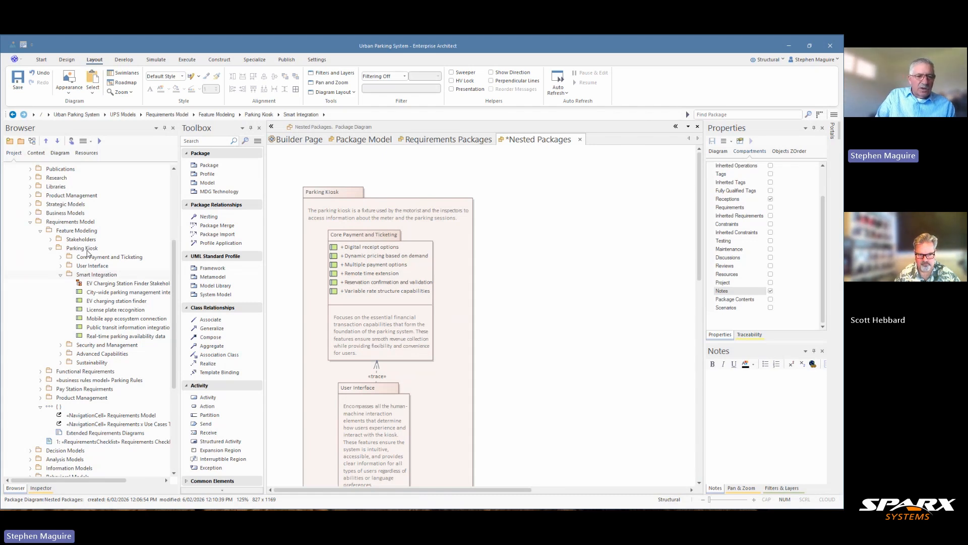
Create a UML Package diagram named "Nested Packages with Relationships" in the Nested Packages package of the Package Model
scroll(100, 312, "down", 6)
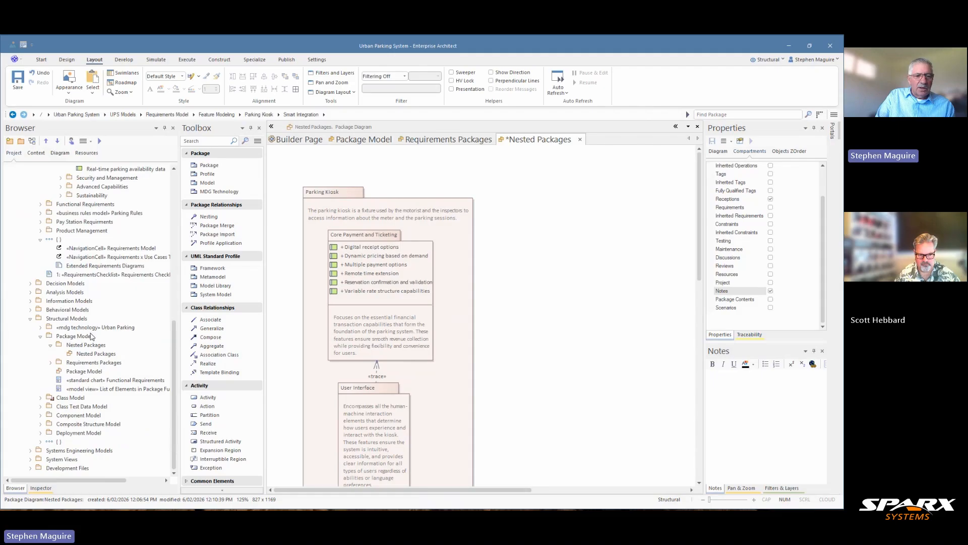
left_click(74, 336)
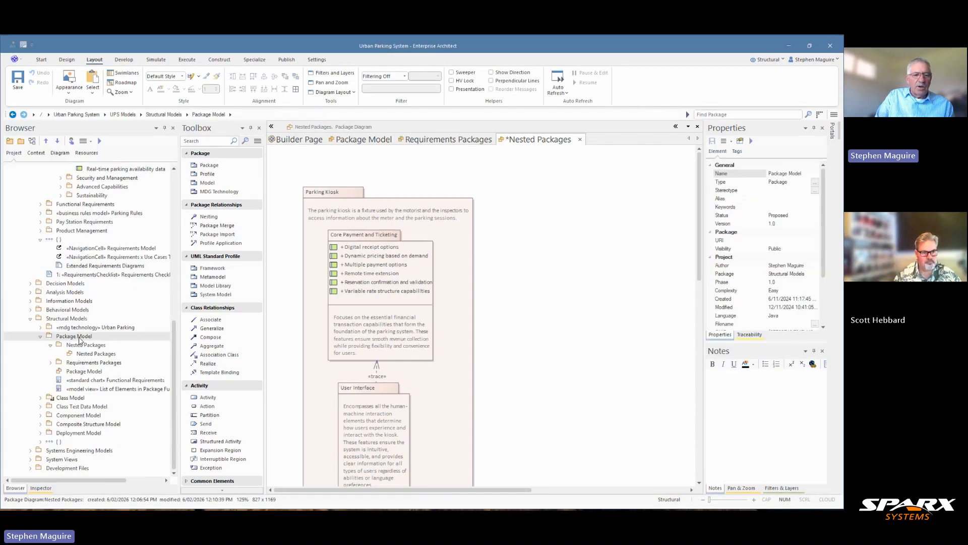
left_click(81, 346)
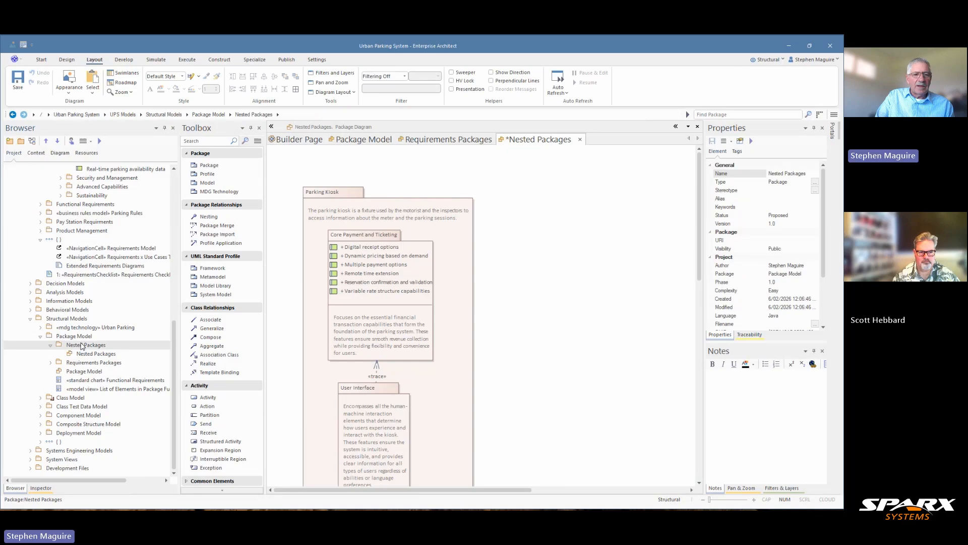
left_click(21, 142)
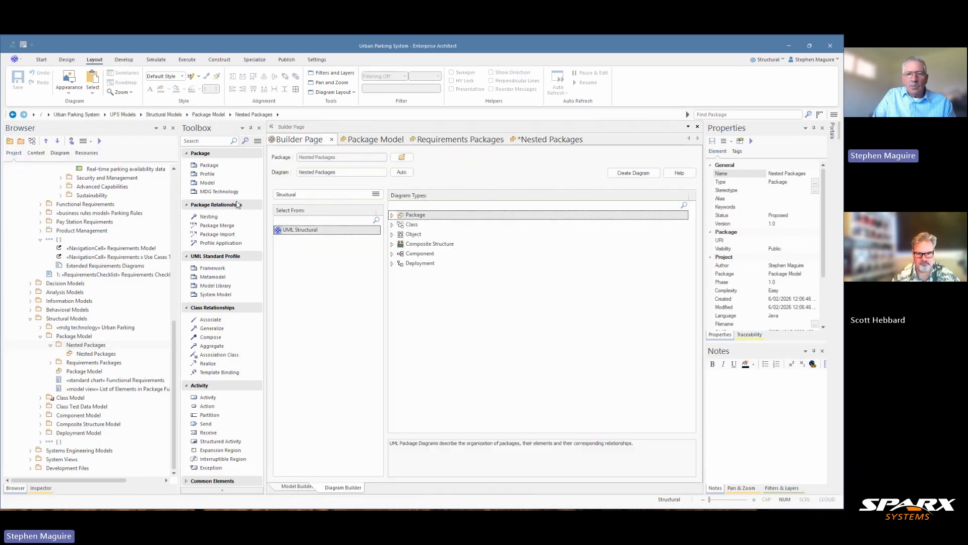
left_click(350, 171)
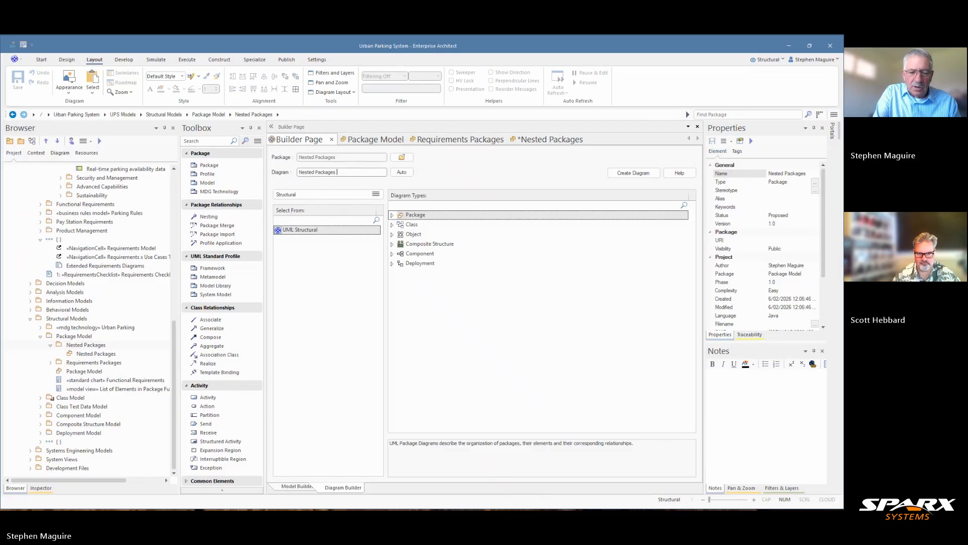
type("with Relationshi")
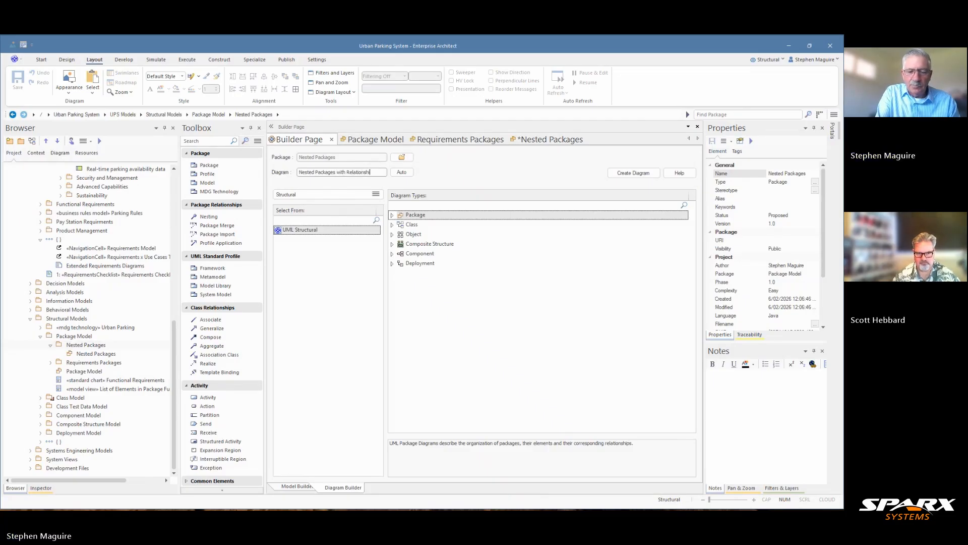
type("ps")
left_click(637, 174)
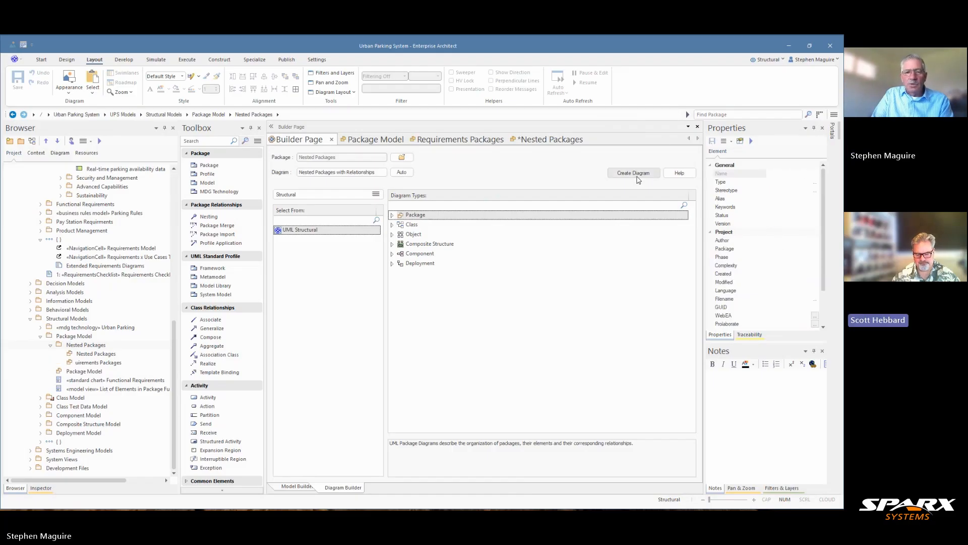
Add the Parking Kiosk package from Feature Modeling to the upper middle of the new diagram
scroll(127, 342, "up", 7)
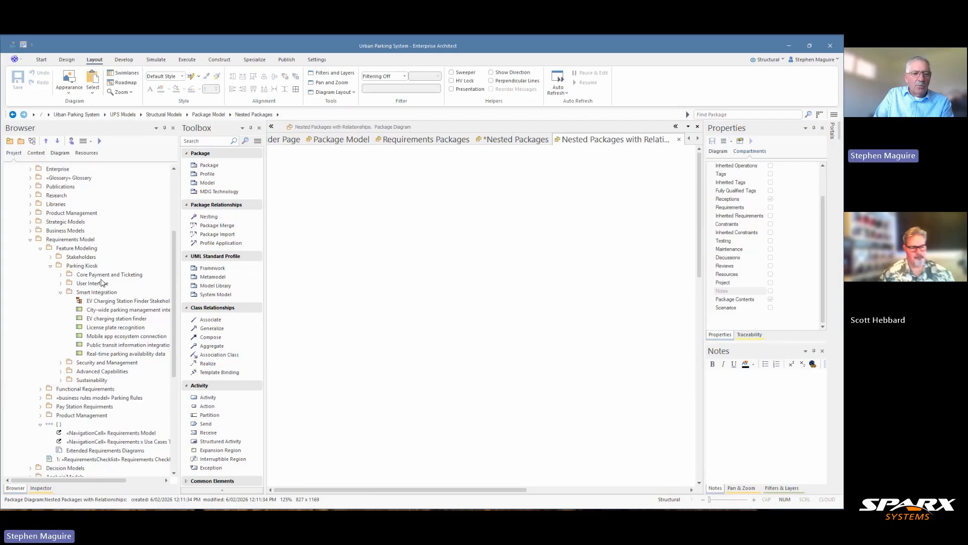
left_click_drag(86, 267, 438, 204)
left_click(401, 231)
left_click(521, 246)
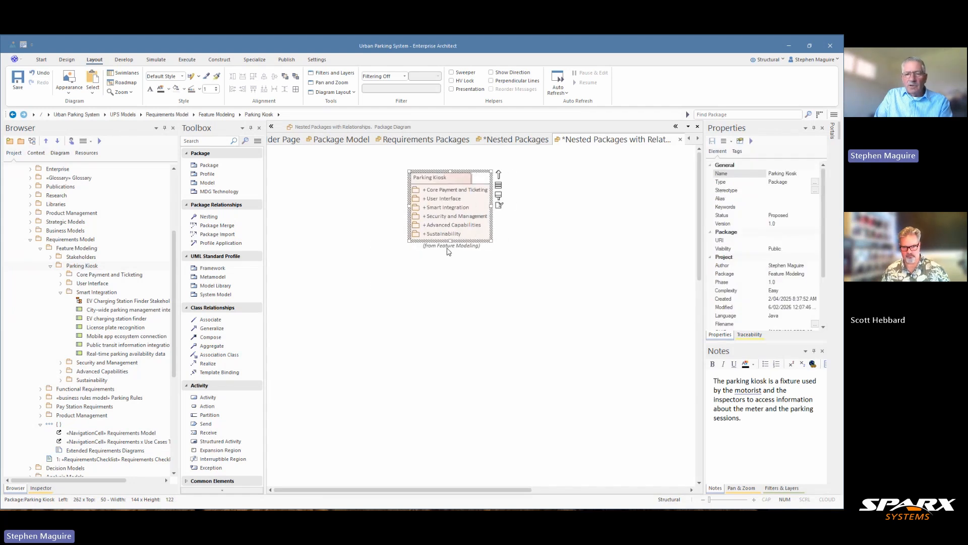
Turn off Show Namespace in the Nested Packages with Relationships diagram's appearance properties
right_click(546, 223)
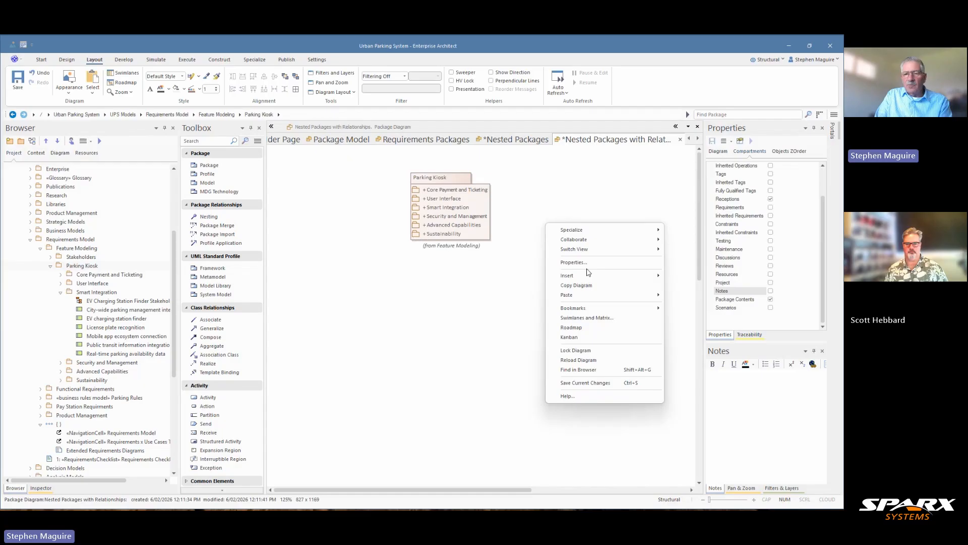
left_click(583, 264)
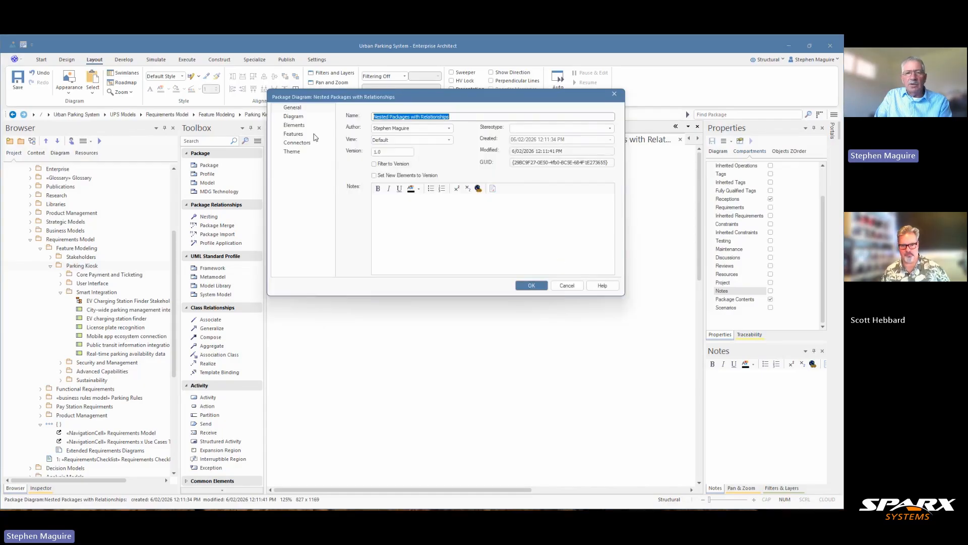
left_click(304, 118)
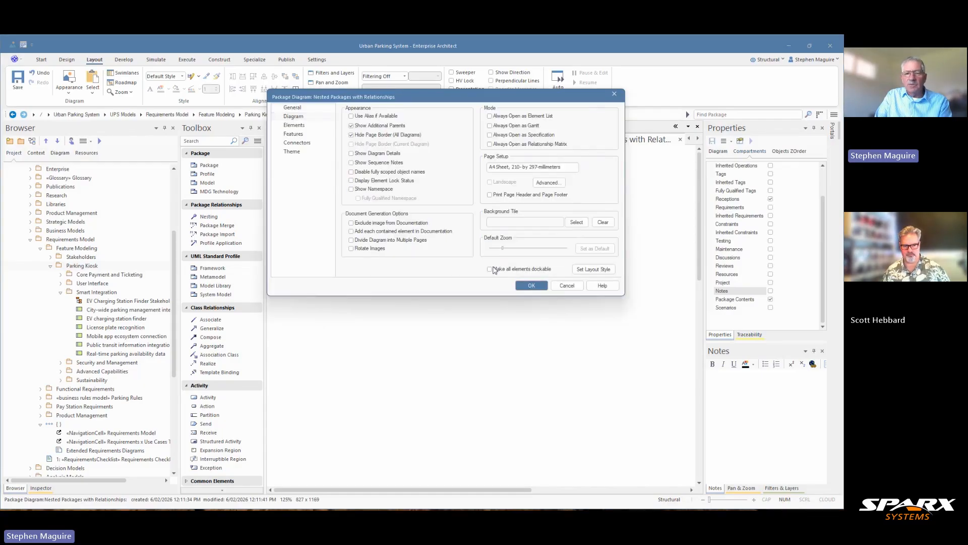
left_click(526, 285)
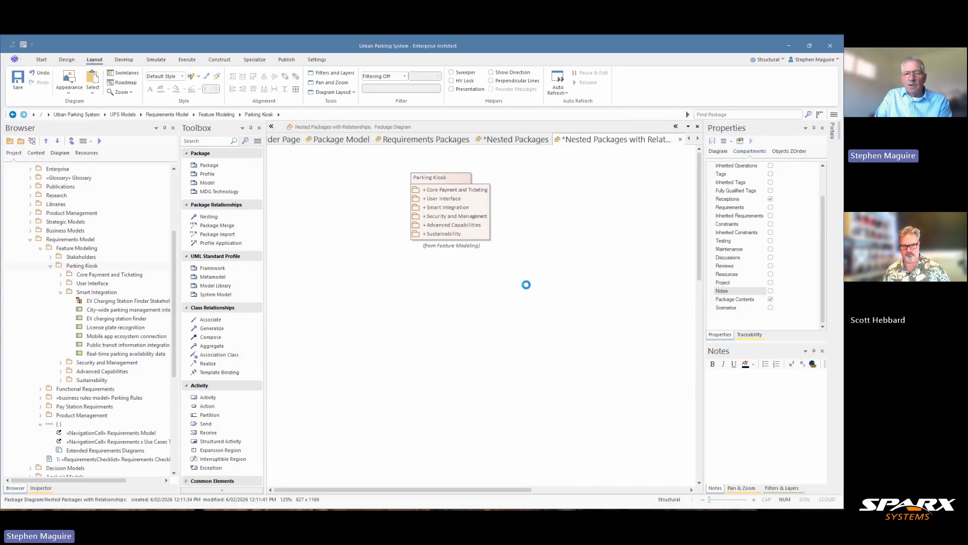
Place all six packages nested in Parking Kiosk, from Core Payment and Ticketing to Sustainability, on the diagram below Parking Kiosk
left_click(61, 293)
left_click(61, 292)
left_click(83, 277)
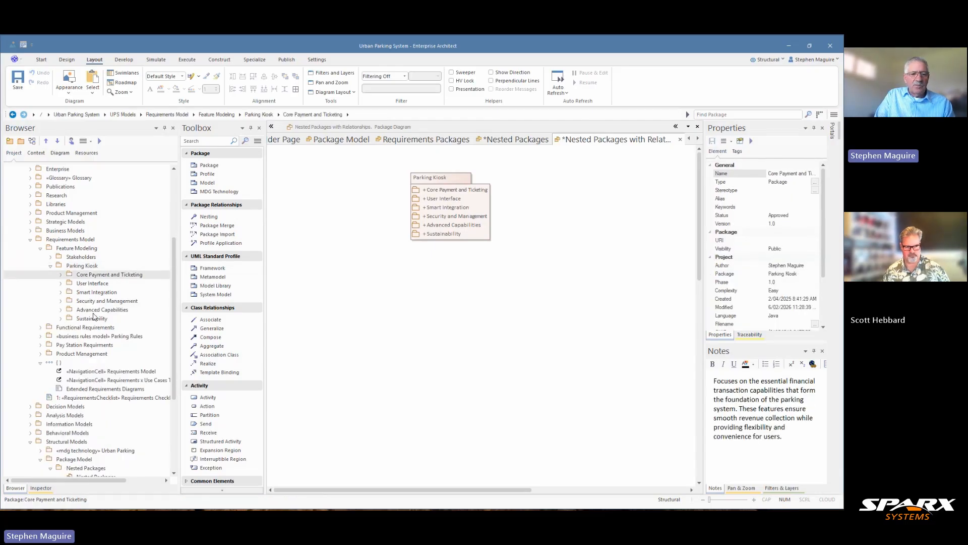
left_click(93, 318, "shift")
left_click_drag(93, 276, 341, 291)
left_click(373, 296)
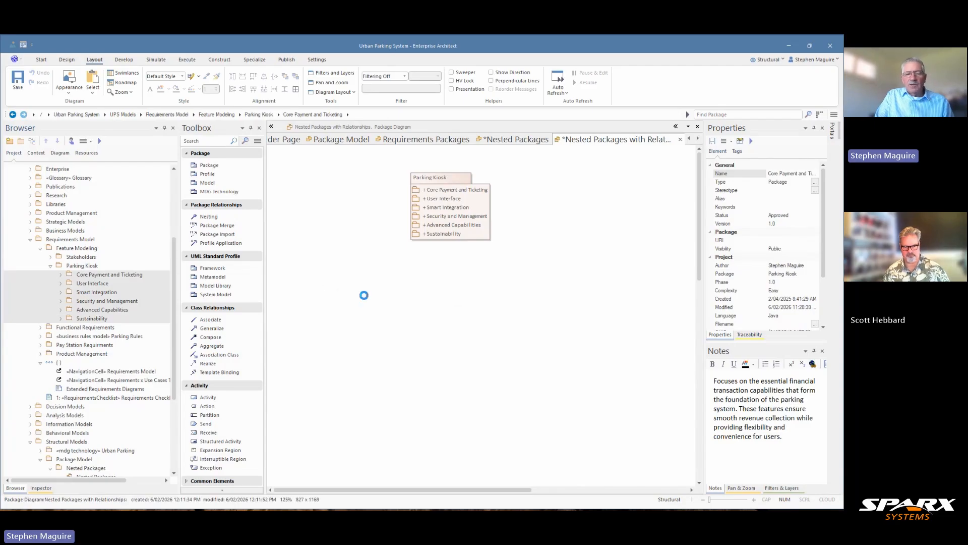
left_click(498, 284)
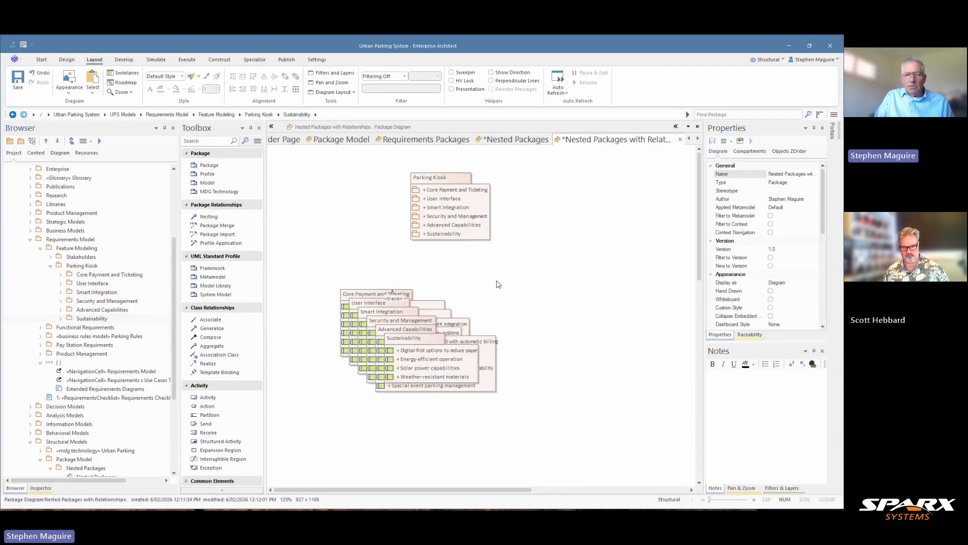
Spread the stacked nested packages apart across the diagram below Parking Kiosk so each one can be distinguished
left_click_drag(434, 362, 506, 357)
left_click_drag(592, 328, 651, 323)
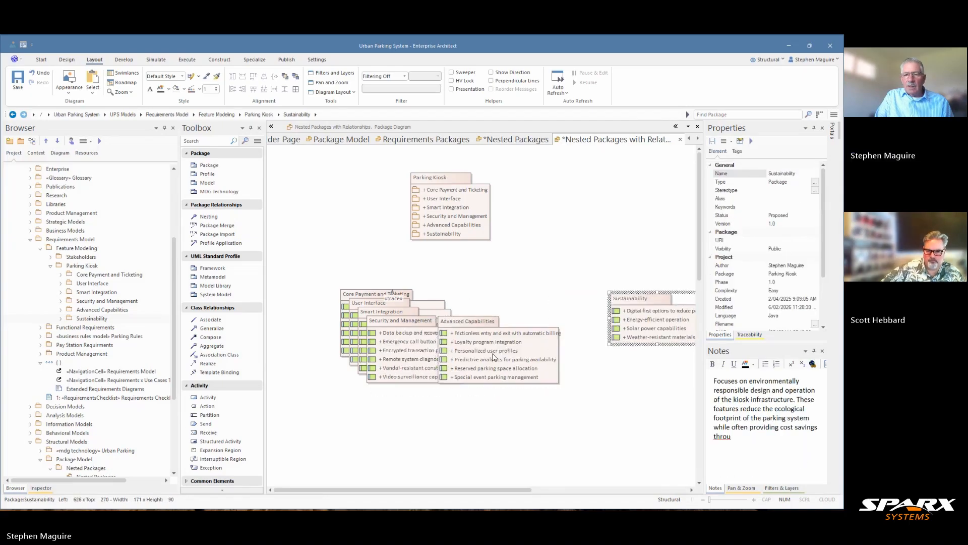
left_click_drag(484, 358, 546, 359)
left_click_drag(375, 345, 473, 361)
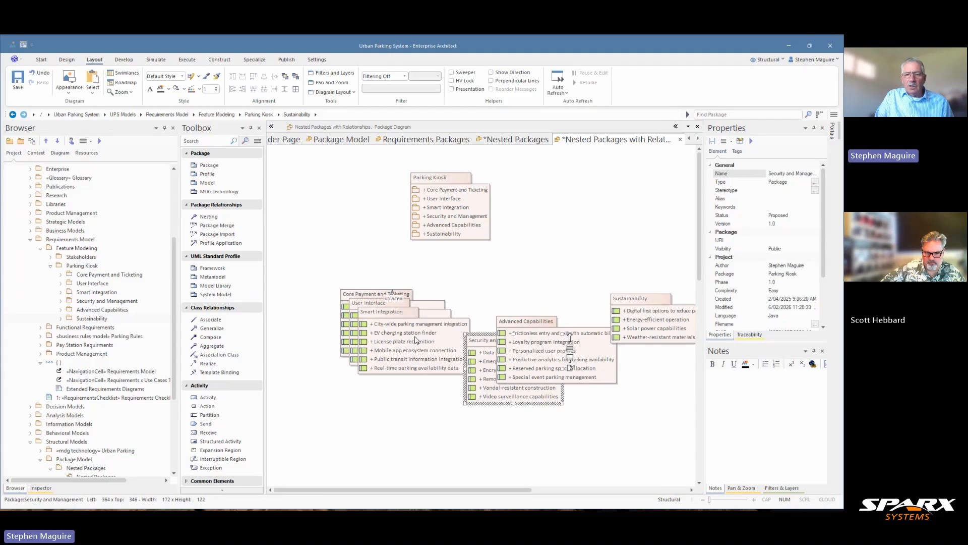
left_click_drag(416, 340, 408, 399)
left_click_drag(391, 327, 535, 276)
Align the six nested packages along the left border of Core Payment and Ticketing and space them evenly in a vertical column
mouse_move(354, 268)
left_mouse_down()
mouse_move(706, 391)
mouse_move(628, 412)
left_mouse_up()
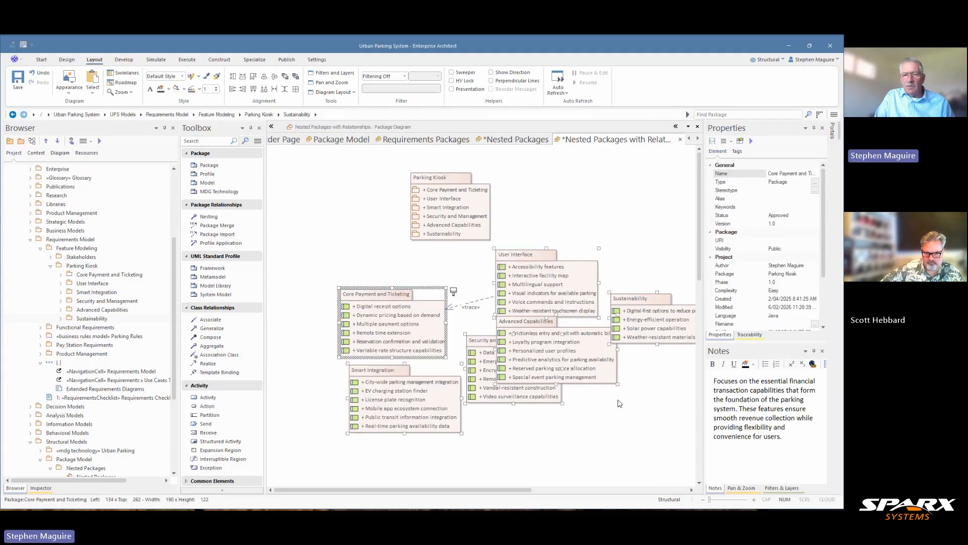
left_click(232, 89)
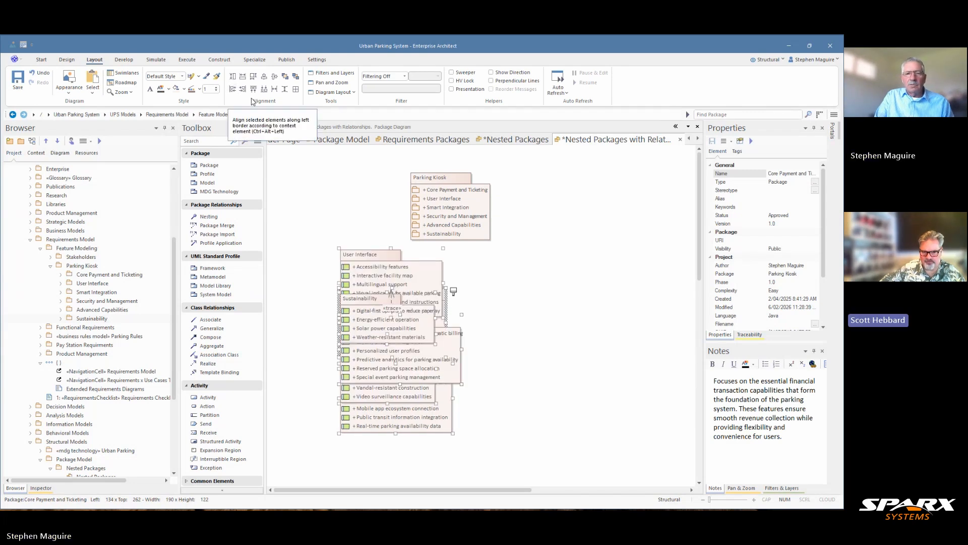
left_click(285, 89)
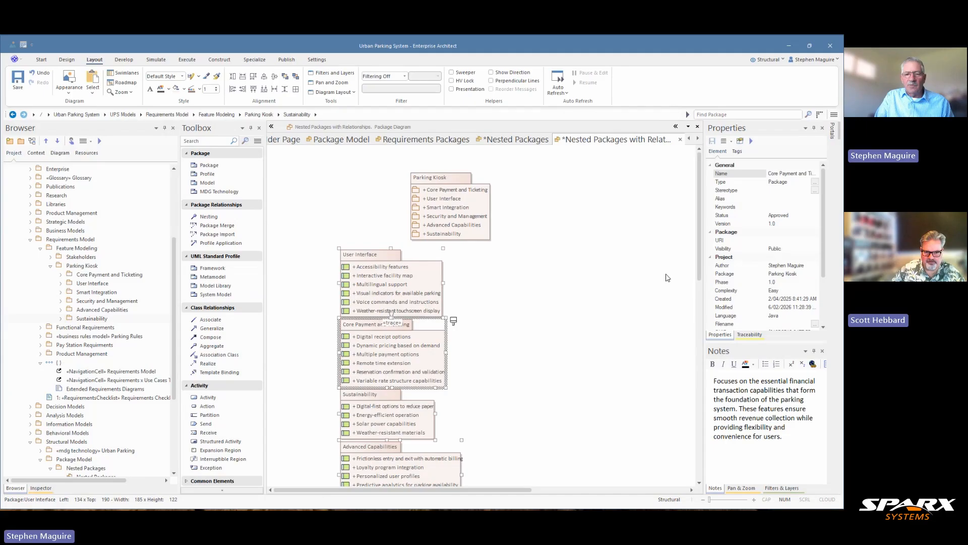
Move User Interface up, away from Core Payment and Ticketing, and hide the trace connector between them
left_click(485, 304)
left_click(421, 290)
left_click_drag(421, 290, 417, 267)
left_click(417, 308)
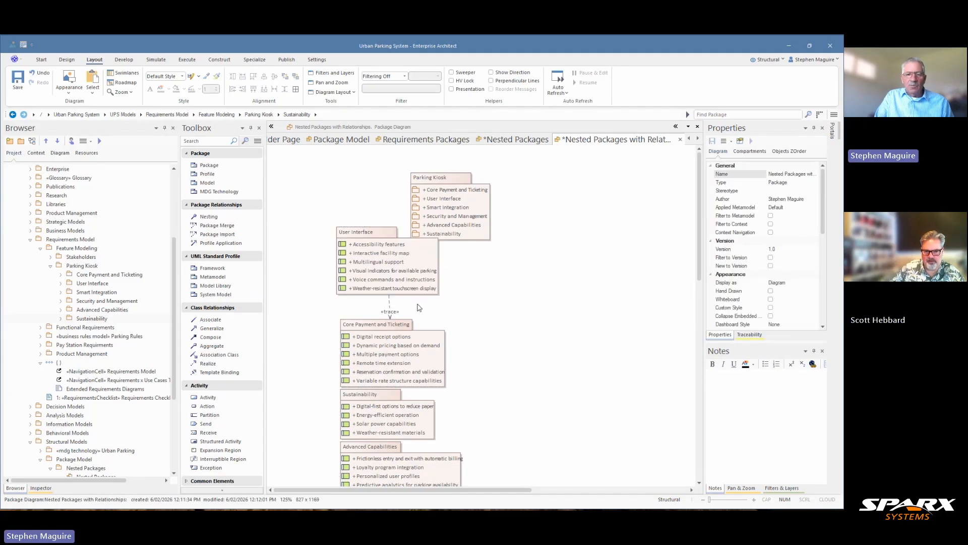
left_click(390, 307)
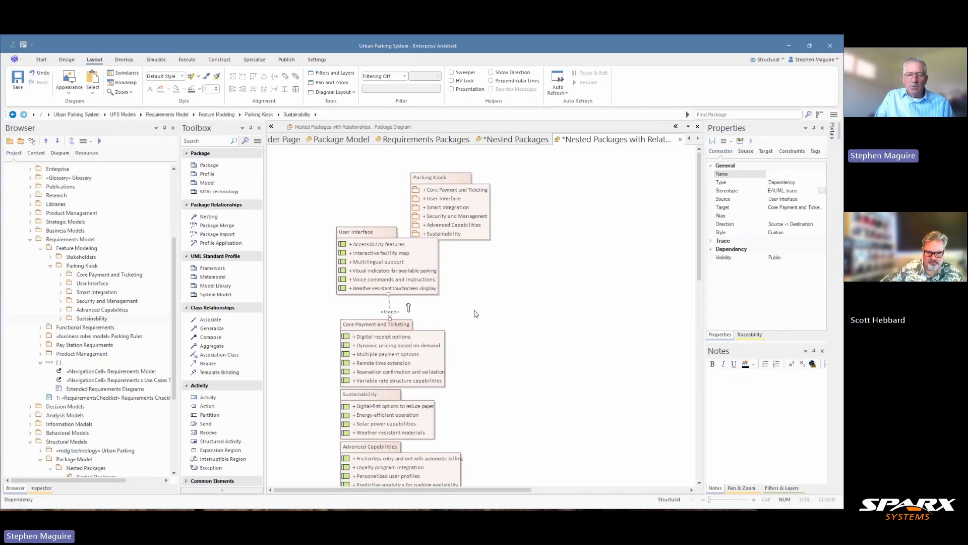
key("Delete")
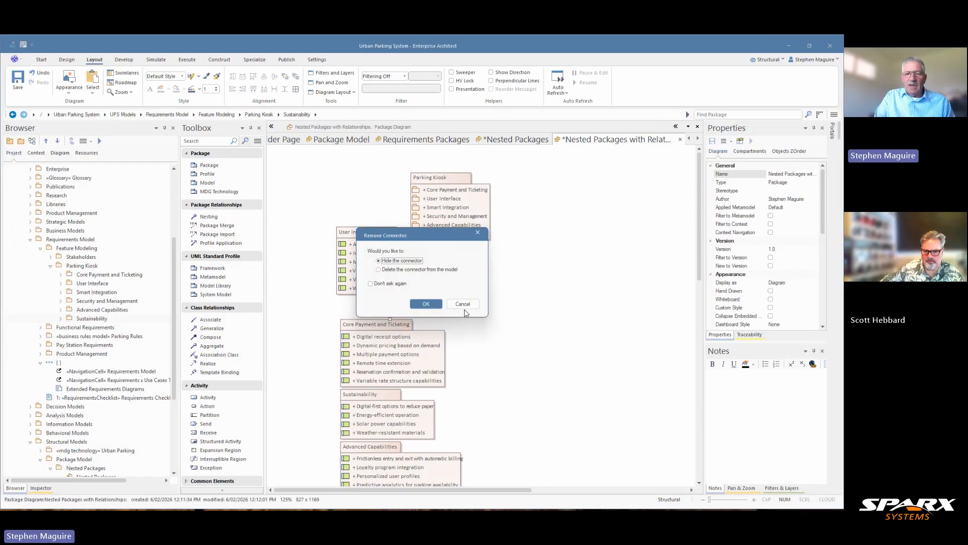
left_click(425, 304)
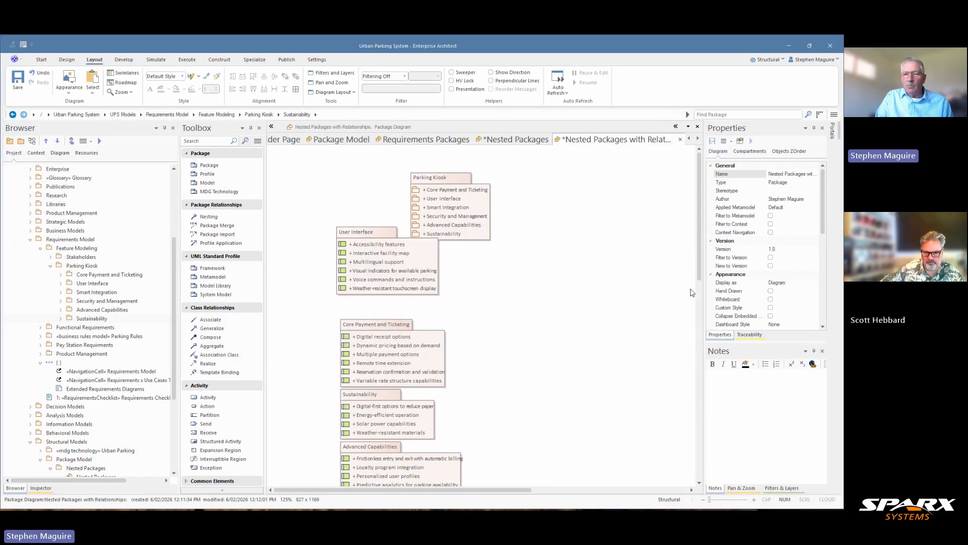
Move Smart Integration and Security and Management further down the diagram to open up gaps in the package column
left_click_drag(699, 266, 724, 349)
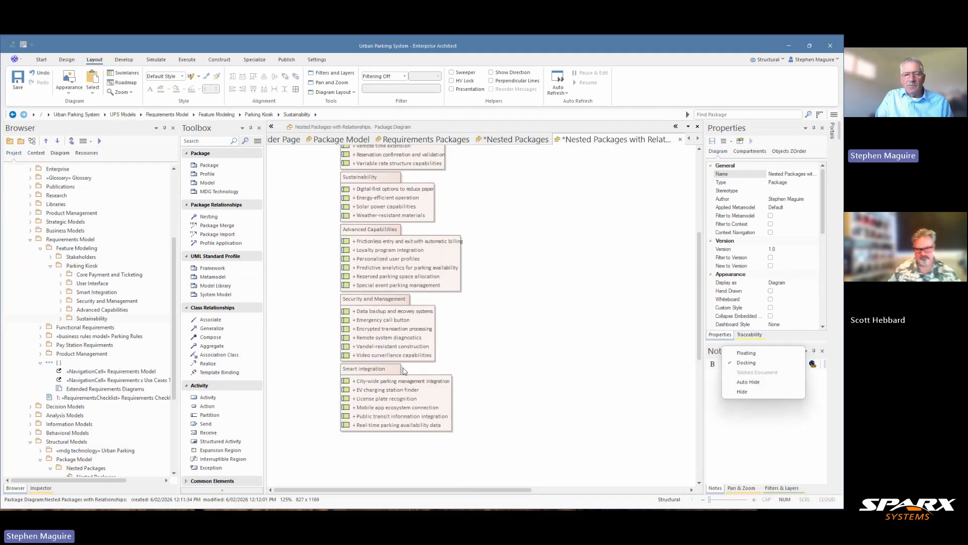
left_click_drag(370, 369, 370, 395)
left_click(388, 337)
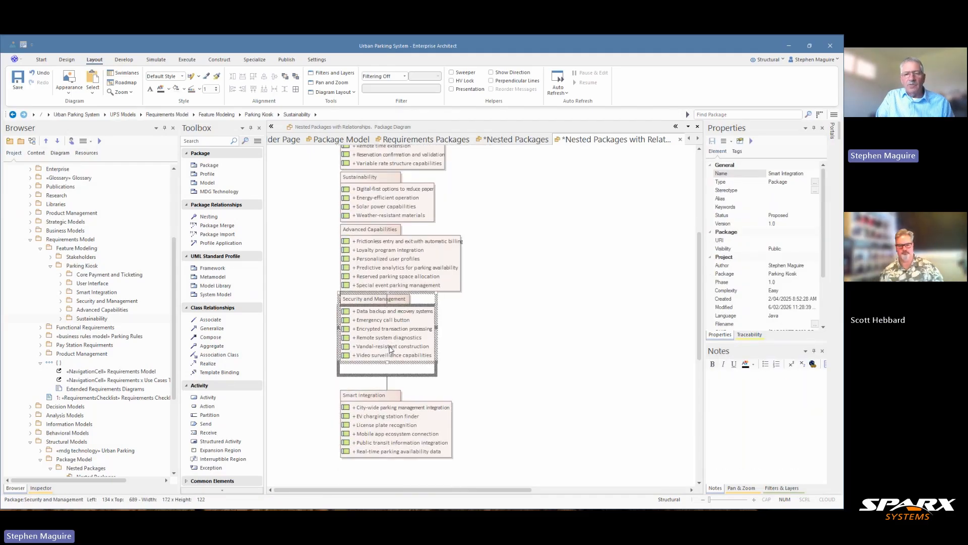
scroll(469, 303, "down", 2)
scroll(469, 303, "down", 1)
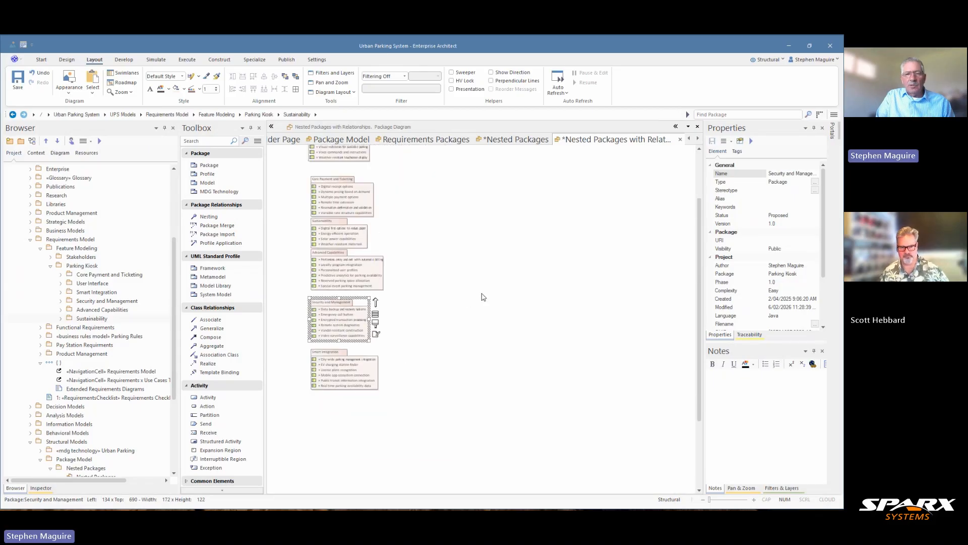
left_click_drag(363, 368, 332, 411)
right_click(364, 405)
left_click(321, 403)
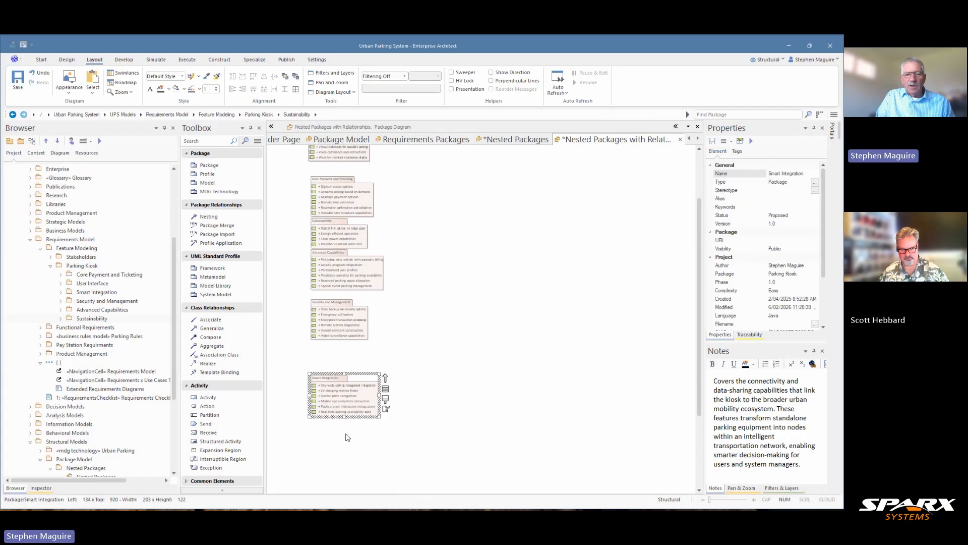
Resize the five packages from Core Payment and Ticketing down to Smart Integration to match Advanced Capabilities, and space them evenly vertically
left_click(352, 453)
left_click_drag(329, 453, 360, 178)
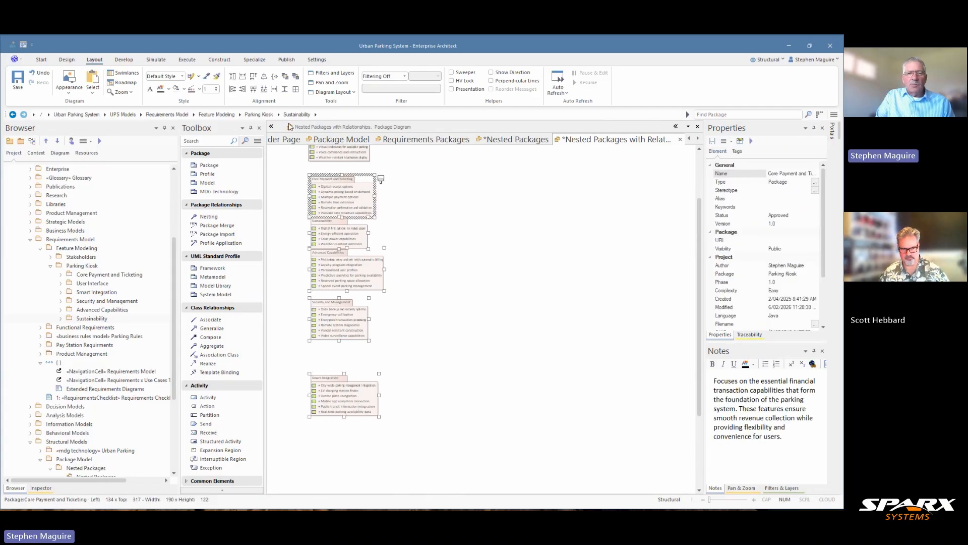
left_click(285, 90)
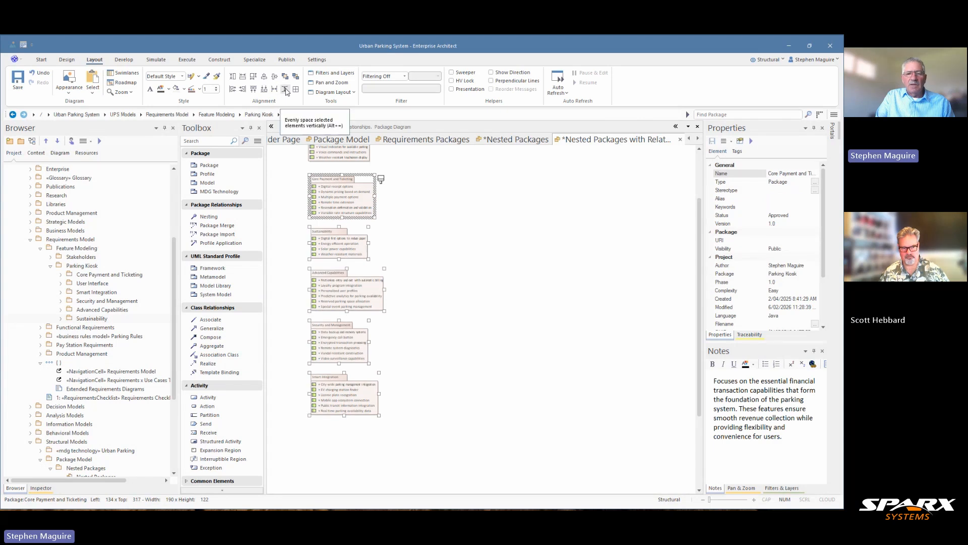
left_click(253, 77)
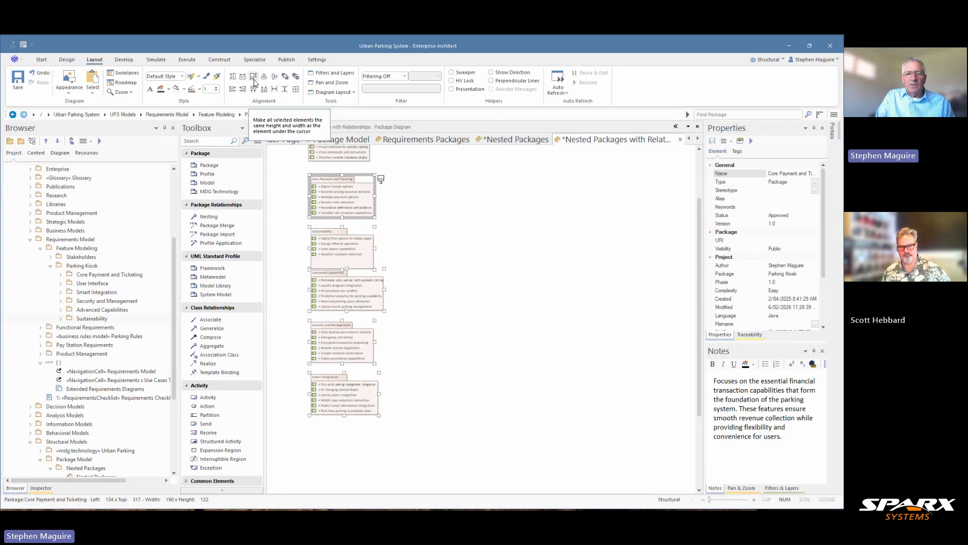
left_click(333, 288)
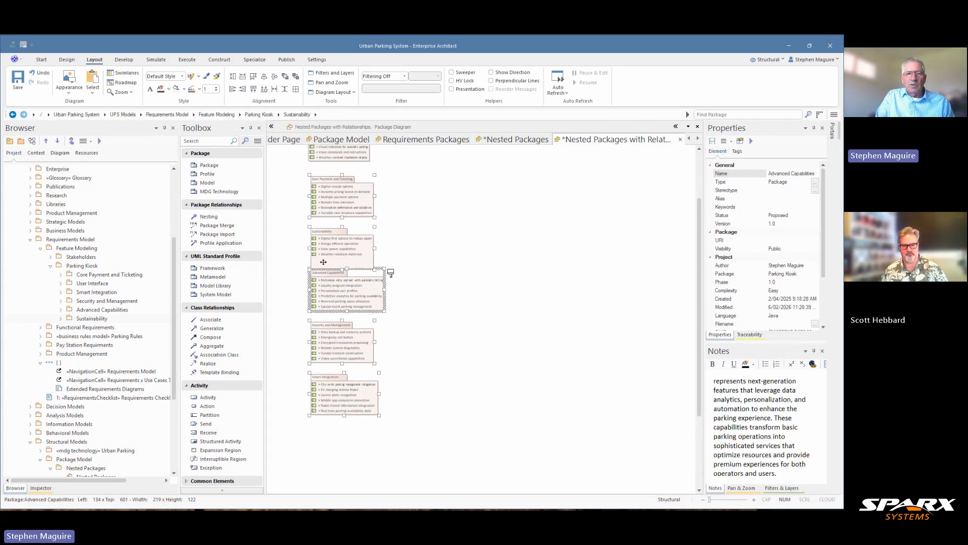
left_click(255, 78)
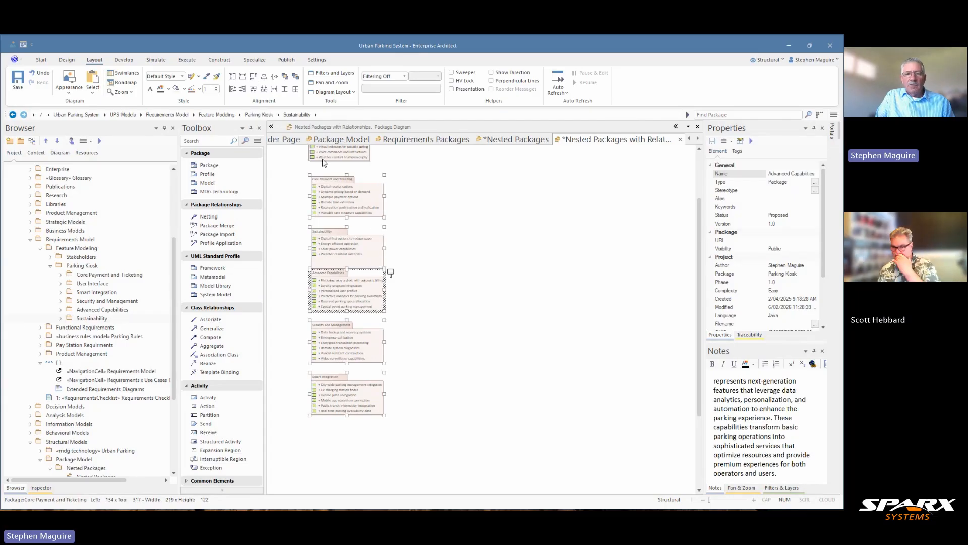
left_click(284, 89)
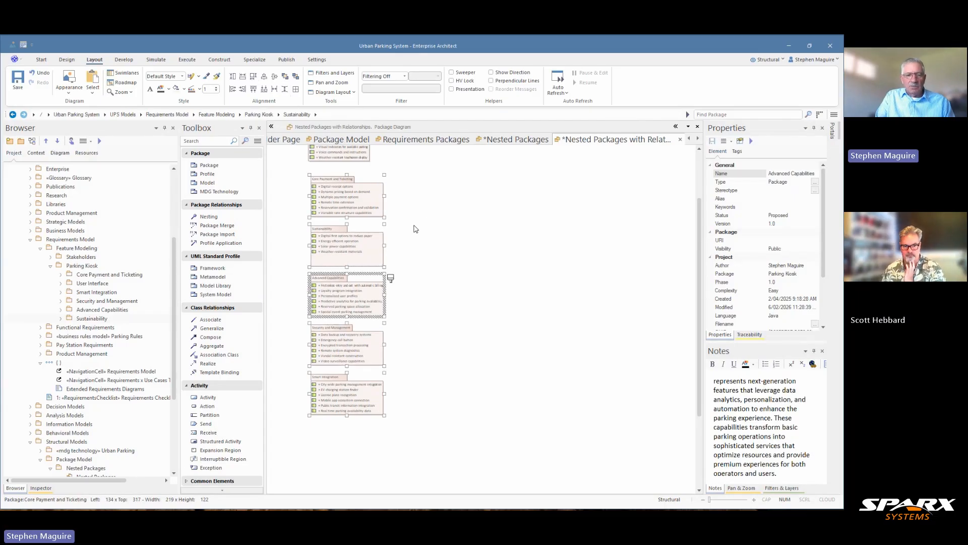
Shift the five selected packages together to the right, leaving User Interface where it is
key("shift+Right")
key("shift+Right")
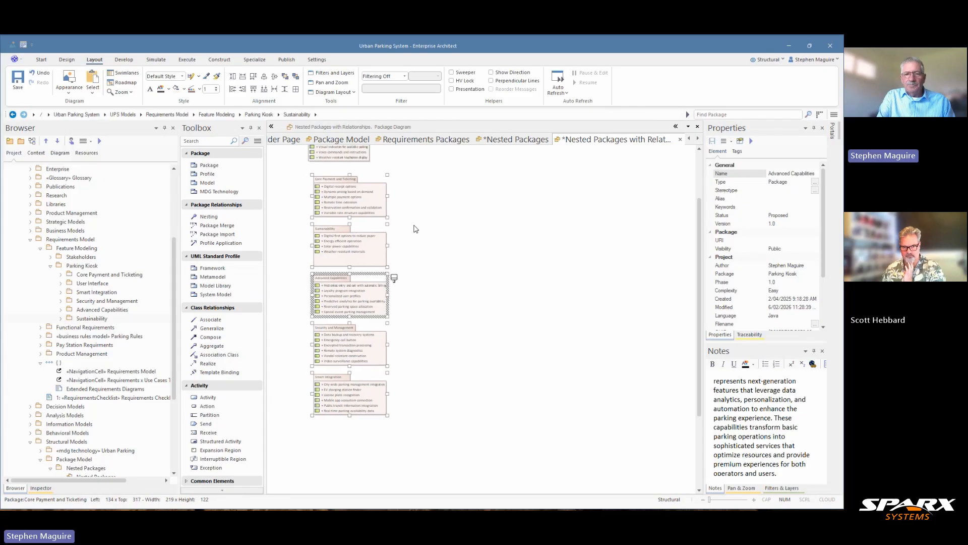
key("shift+Right")
key("shift+Right")
key("shift+Right")
key("shift+Right")
key("shift+Right")
key("shift+Right")
key("shift+Right")
key("shift+Right")
key("shift+Right")
key("shift+Right")
key("shift+Right")
key("shift+Right")
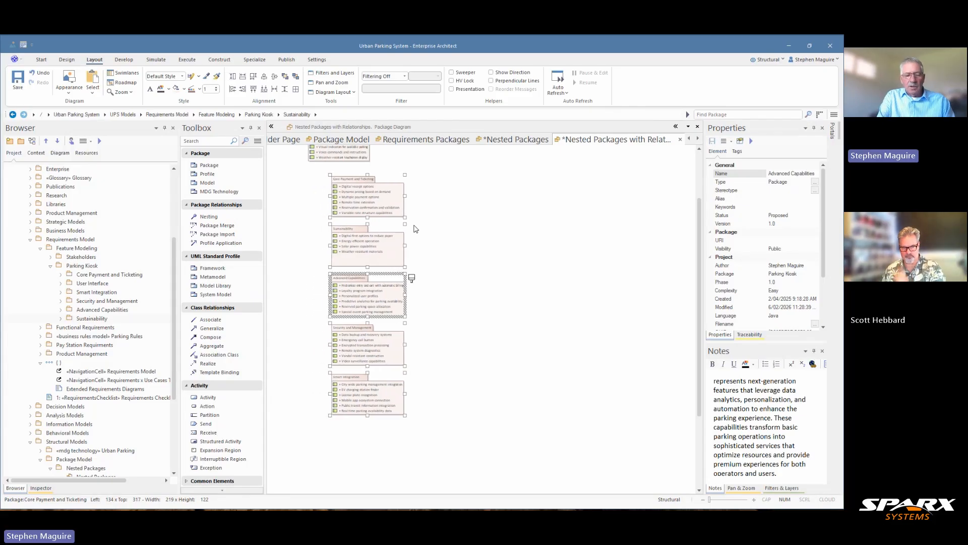
key("shift+Right")
key("shift+Right")
key("shift+Right")
key("shift+Right")
key("shift+Right")
key("shift+Right")
key("shift+Right")
key("shift+Right")
key("shift+Right")
key("shift+Right")
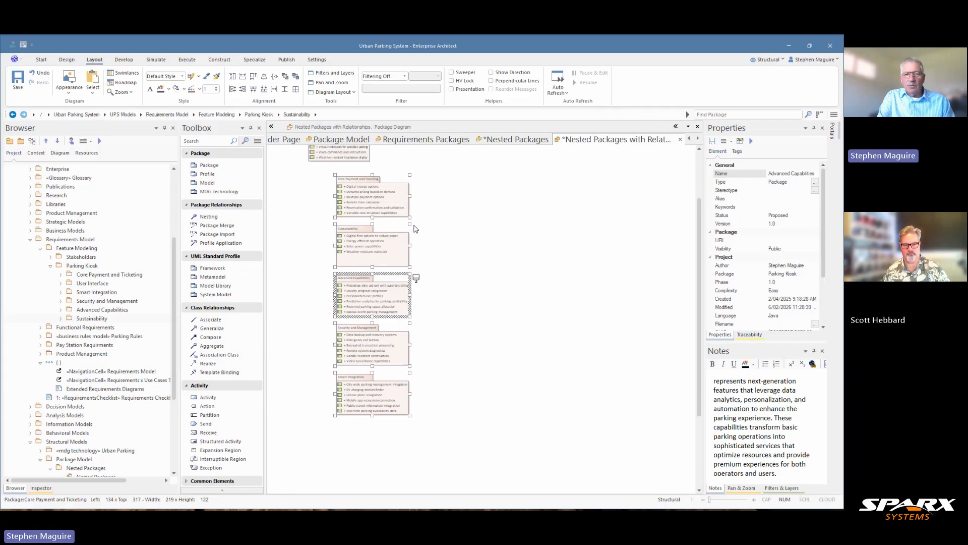
key("shift+Right")
key("shift+Right")
key("shift+Right")
key("shift+Right")
key("shift+Right")
key("shift+Right")
key("shift+Right")
key("shift+Right")
key("shift+Right")
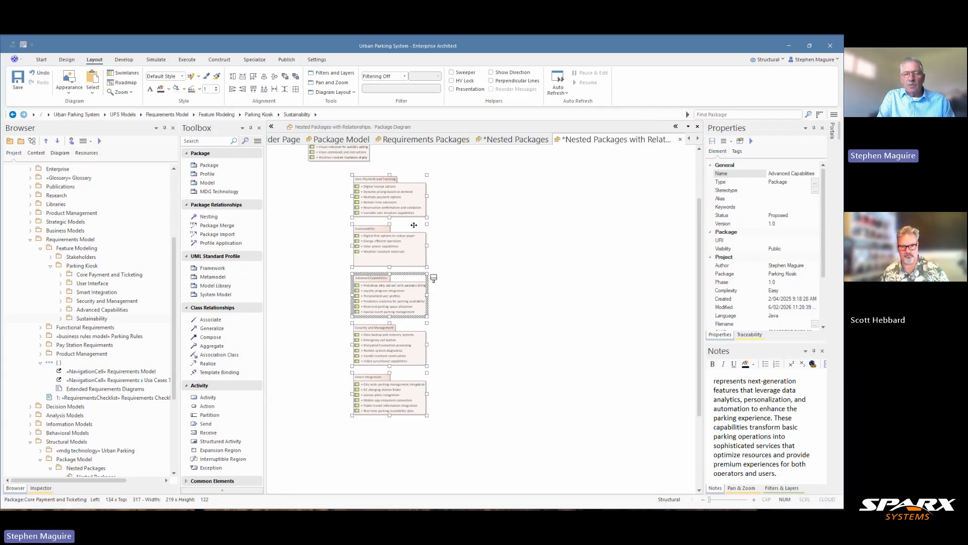
left_click(540, 240)
Move Parking Kiosk up and left of the package column and place User Interface in line above Core Payment and Ticketing
left_click_drag(698, 264, 699, 215)
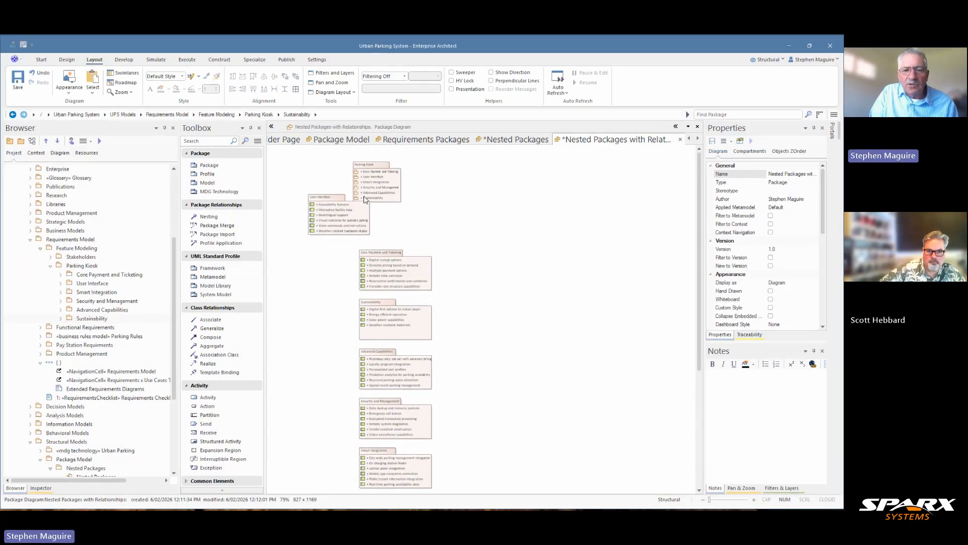
left_click_drag(376, 176, 349, 160)
left_click_drag(353, 234, 393, 227)
left_click(492, 217)
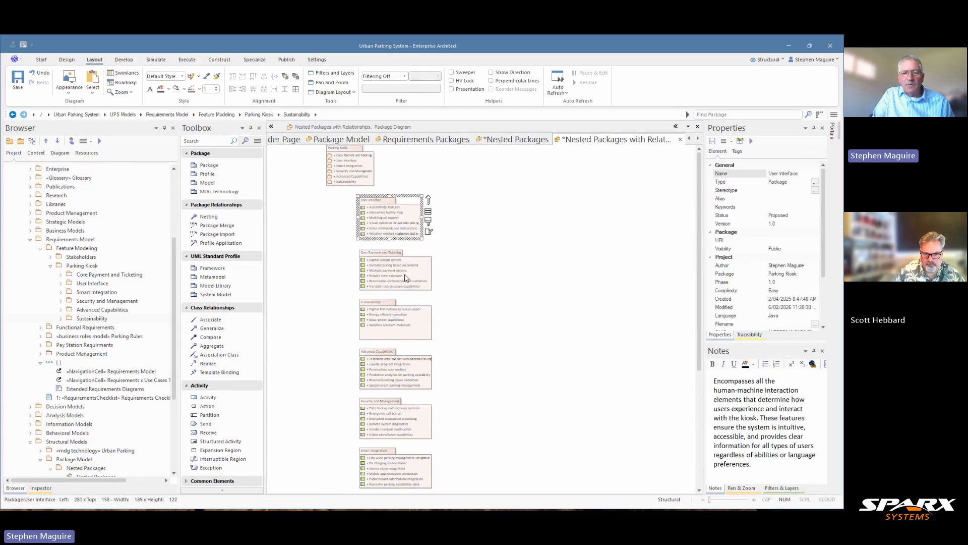
Make User Interface the same height and width as Core Payment and Ticketing
left_click(417, 255, "ctrl")
left_click(251, 78)
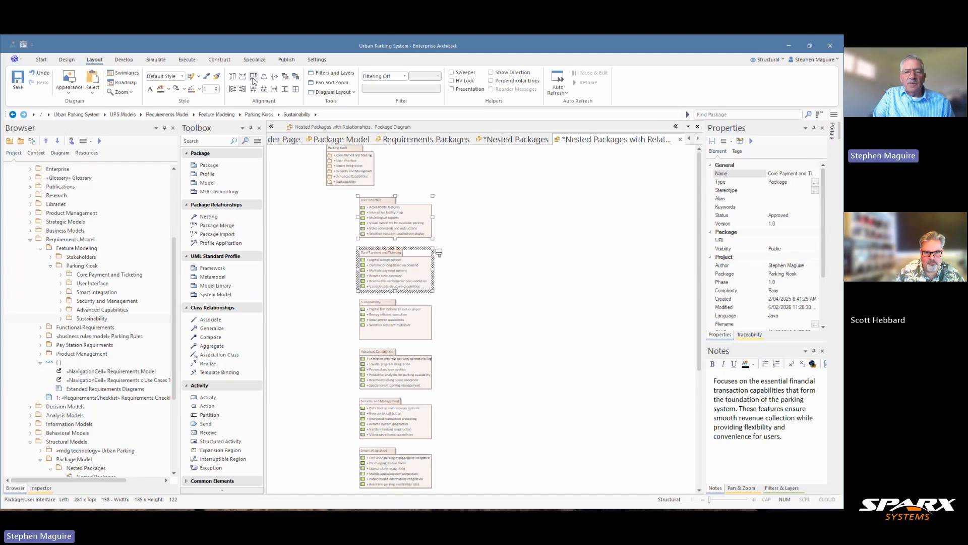
left_click(493, 263)
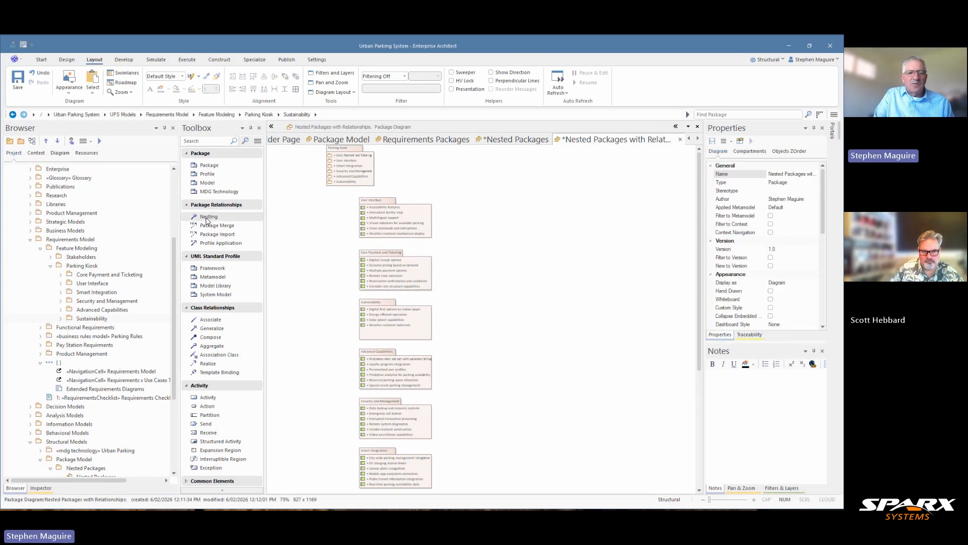
Draw Nesting connectors from User Interface and from Core Payment and Ticketing to Parking Kiosk
left_click(209, 217)
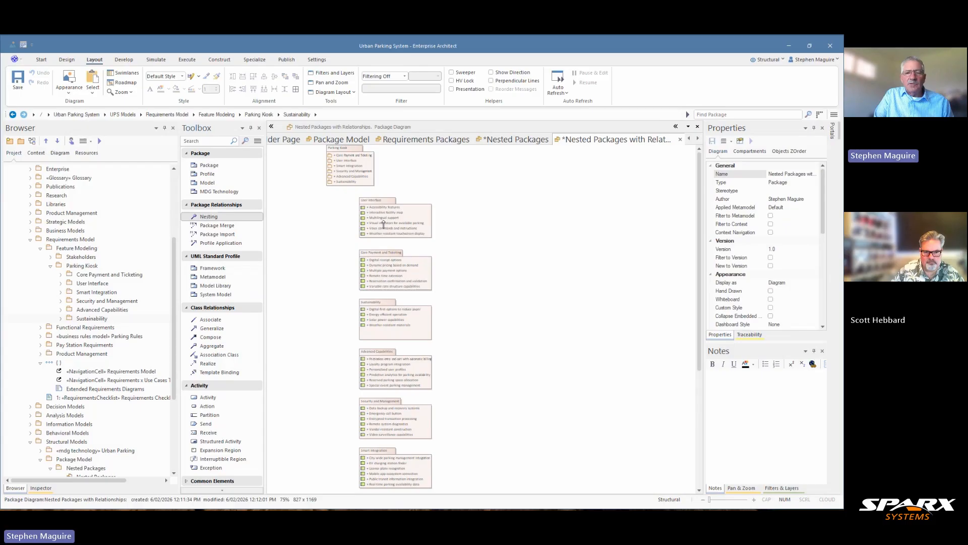
left_click_drag(386, 225, 348, 171)
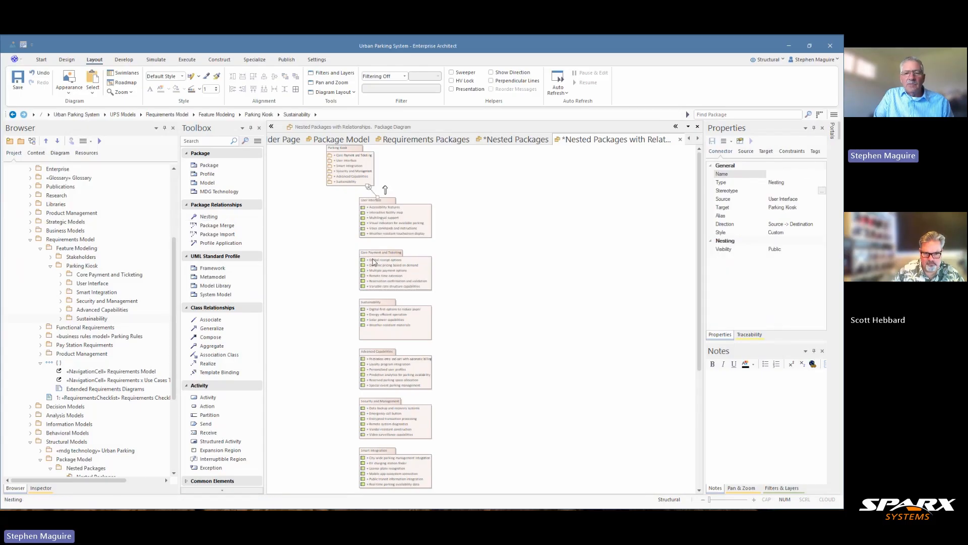
left_click(211, 217)
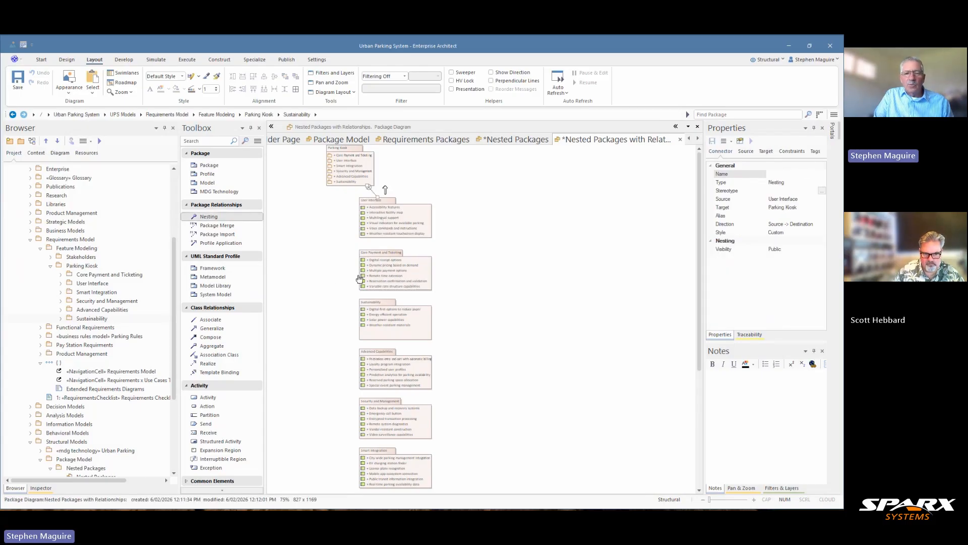
left_click_drag(359, 279, 353, 174)
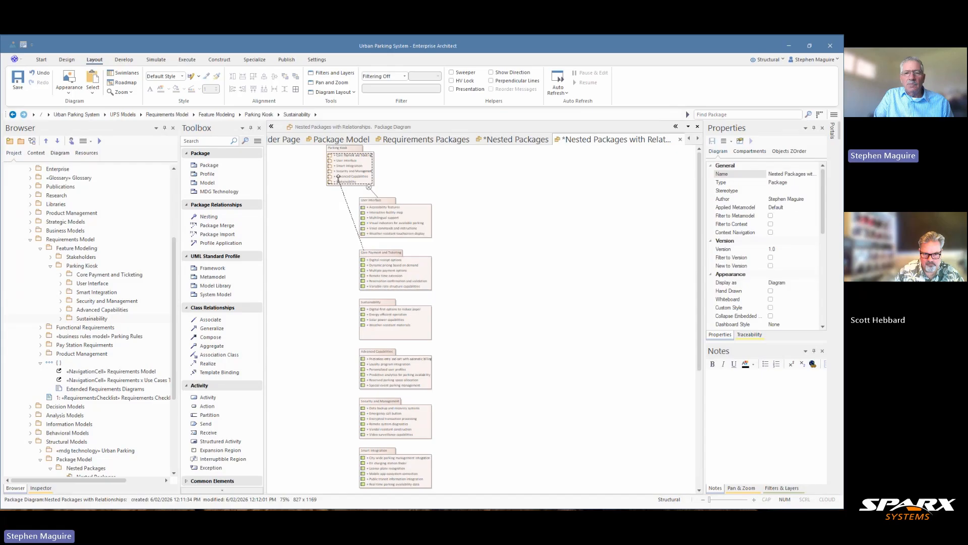
Set the line style of both Nesting connectors to Lateral - Vertical
left_click(373, 194)
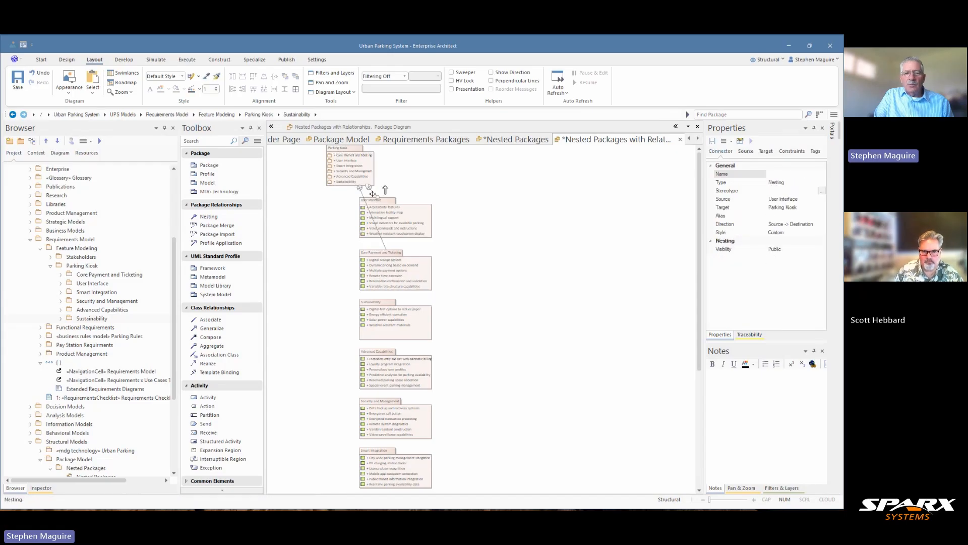
right_click(372, 194)
mouse_move(403, 249)
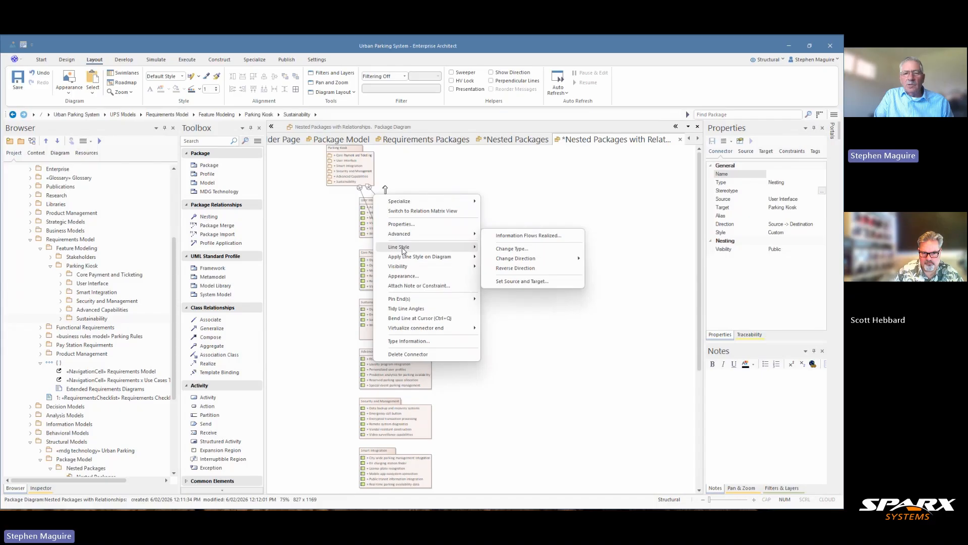
left_click(531, 318)
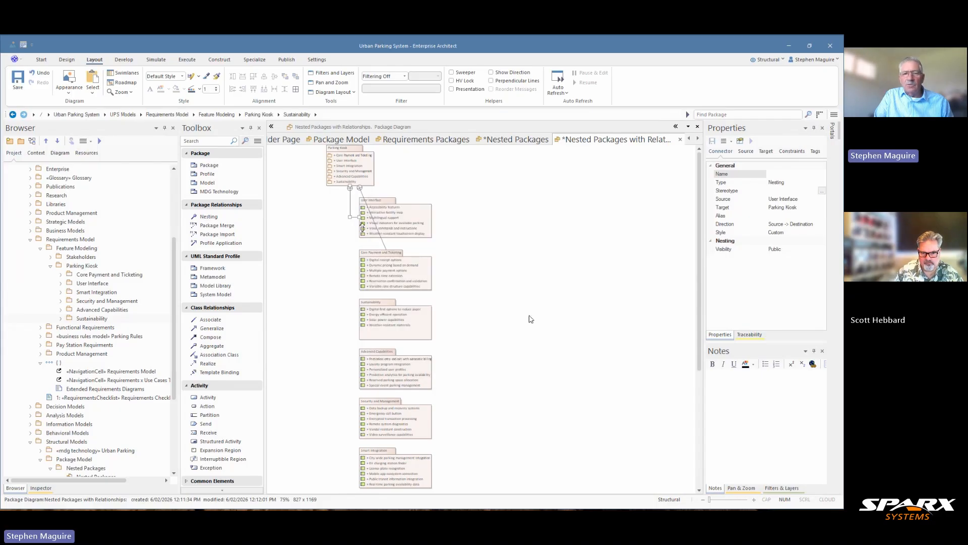
left_click(382, 241)
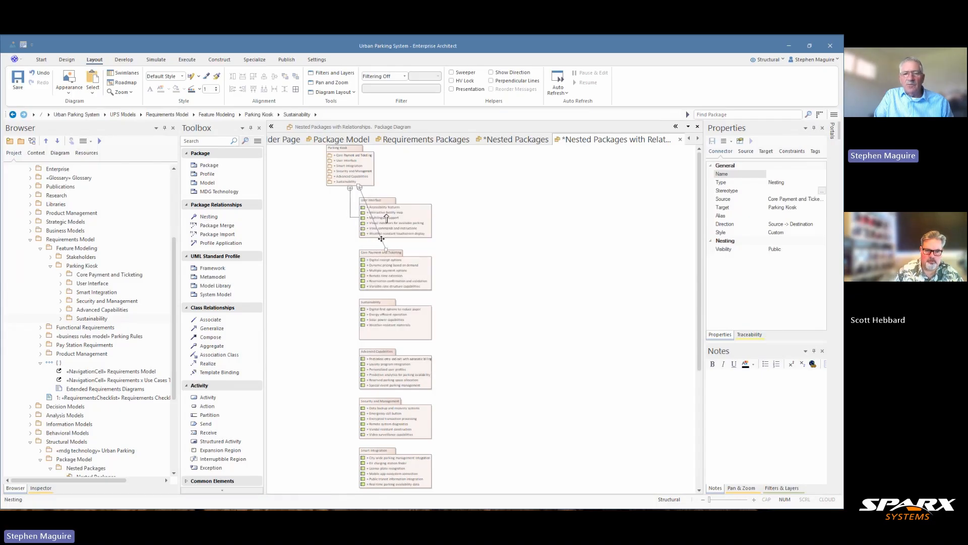
right_click(384, 241)
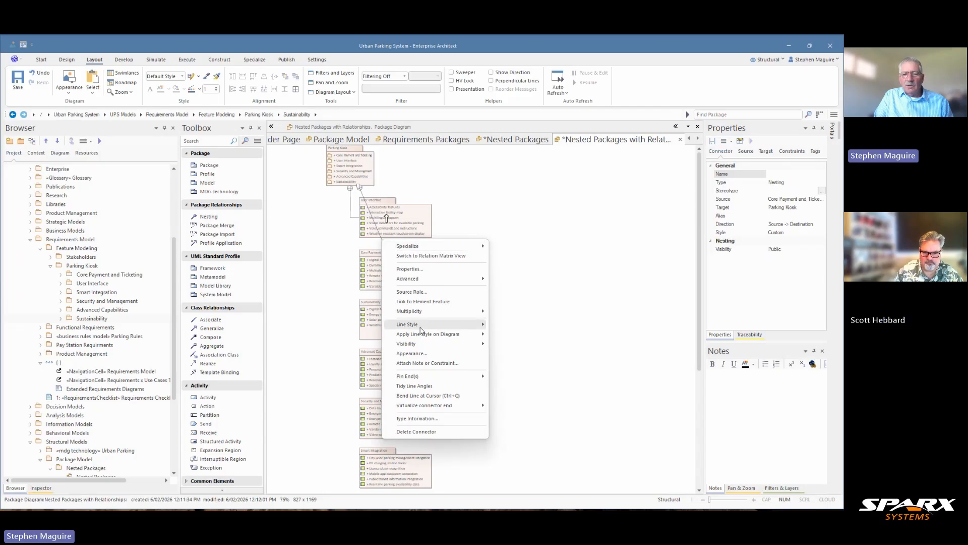
mouse_move(422, 326)
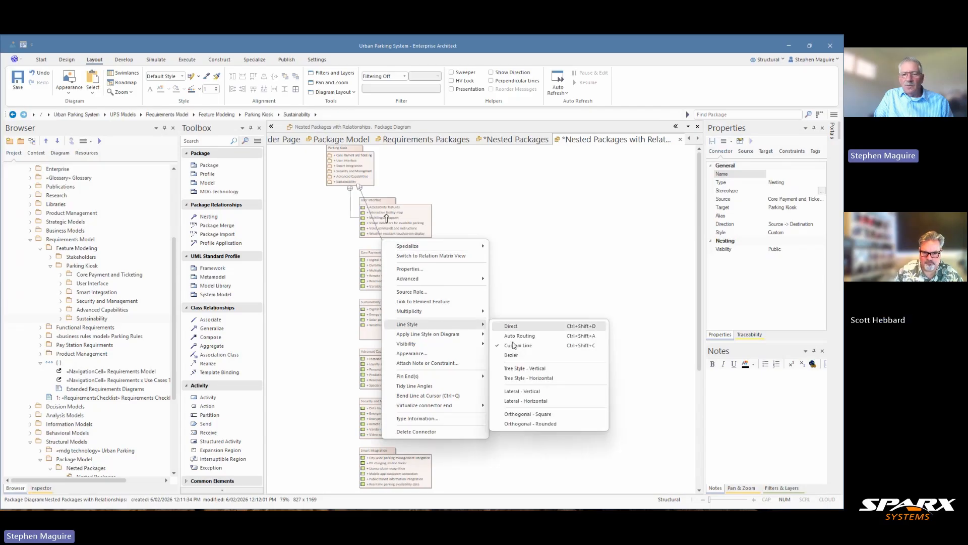
left_click(517, 391)
left_click(515, 273)
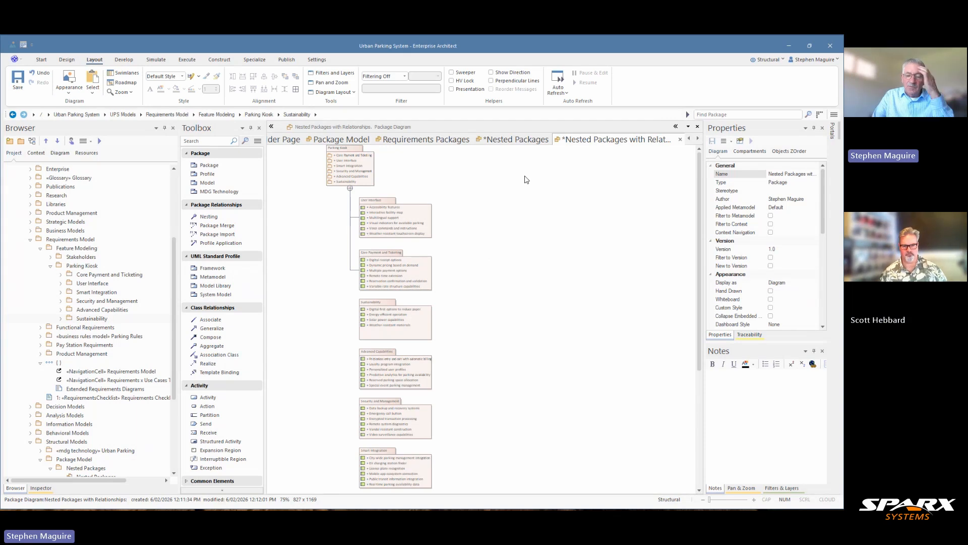
Switch to the Nested Packages diagram
right_click(516, 142)
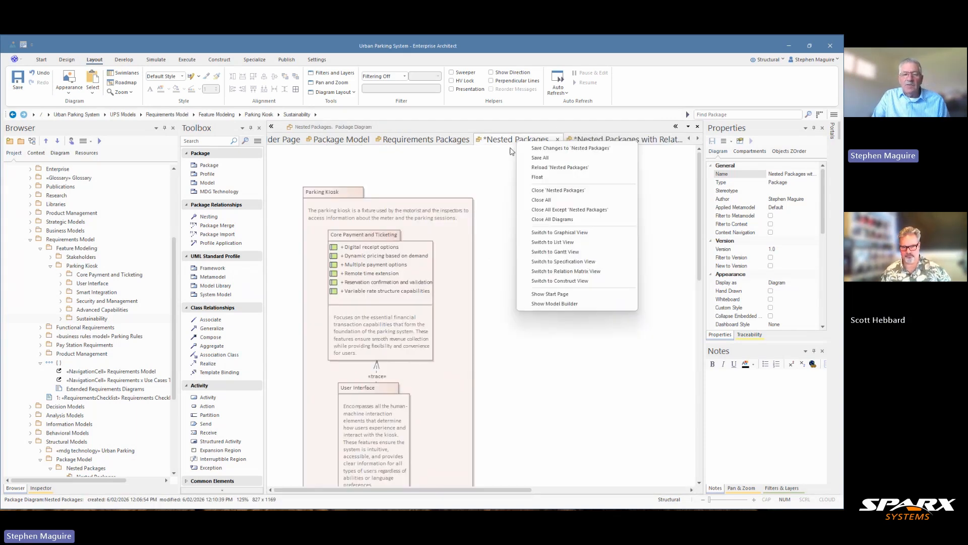
left_click(492, 354)
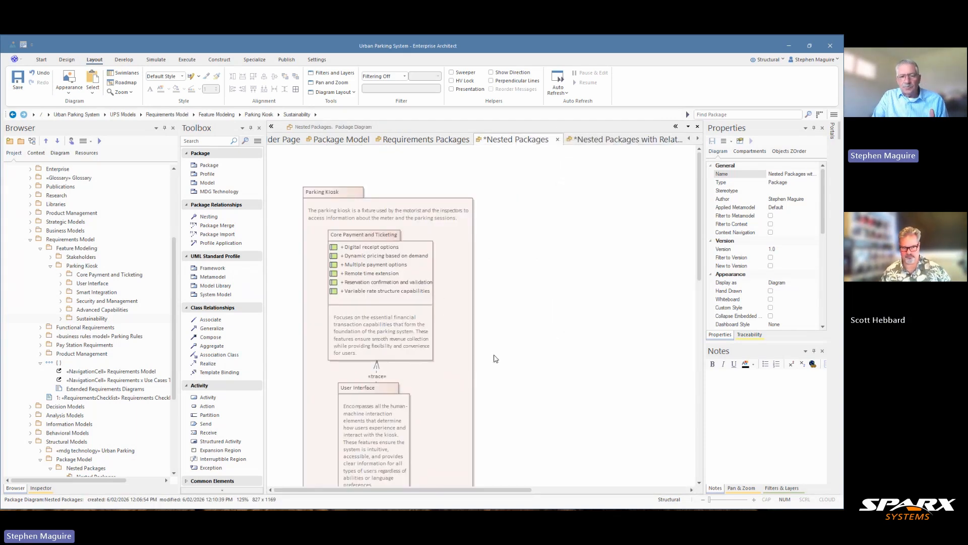
Match User Interface to Core Payment and Ticketing in height and width on this diagram, and switch to Nested Packages with Relationships
left_click(378, 396)
left_click(348, 336, "ctrl")
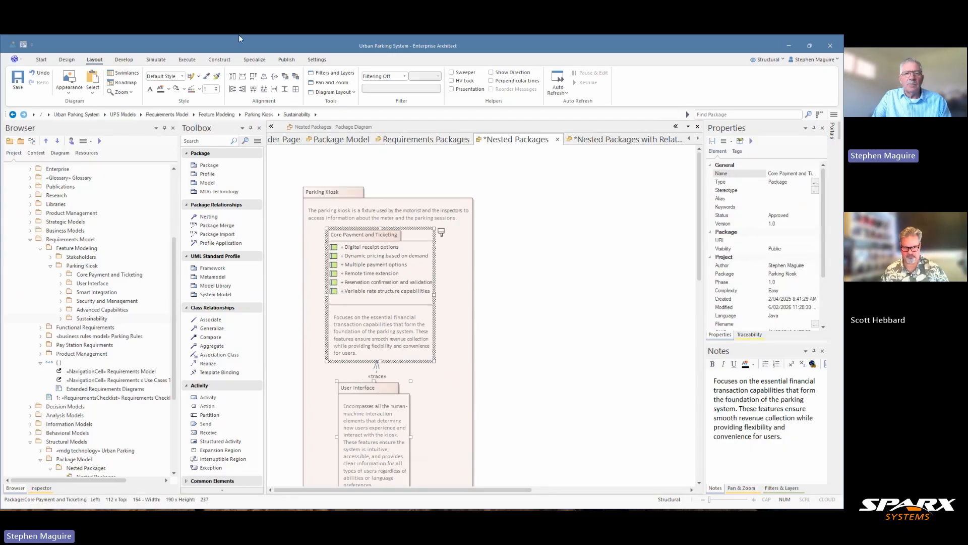
left_click(253, 77)
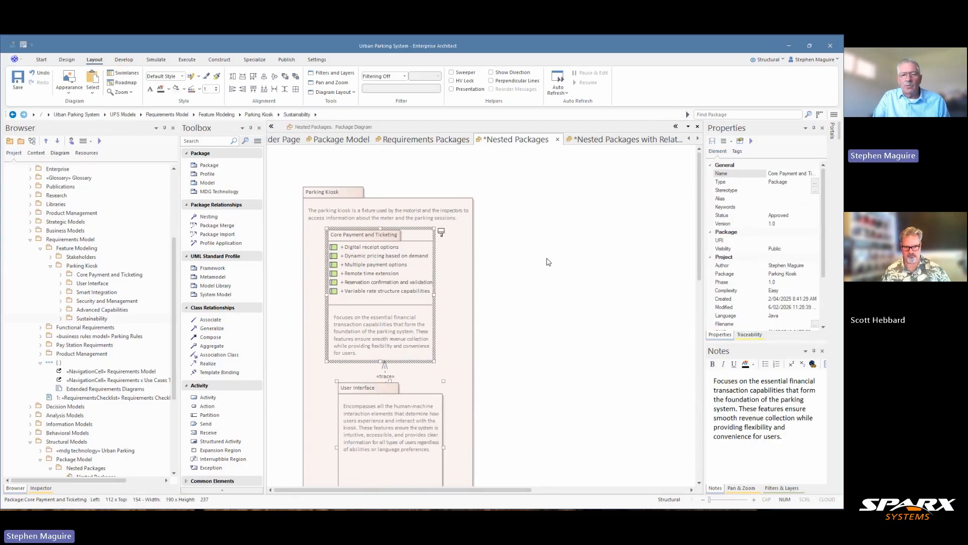
scroll(554, 265, "down", 3)
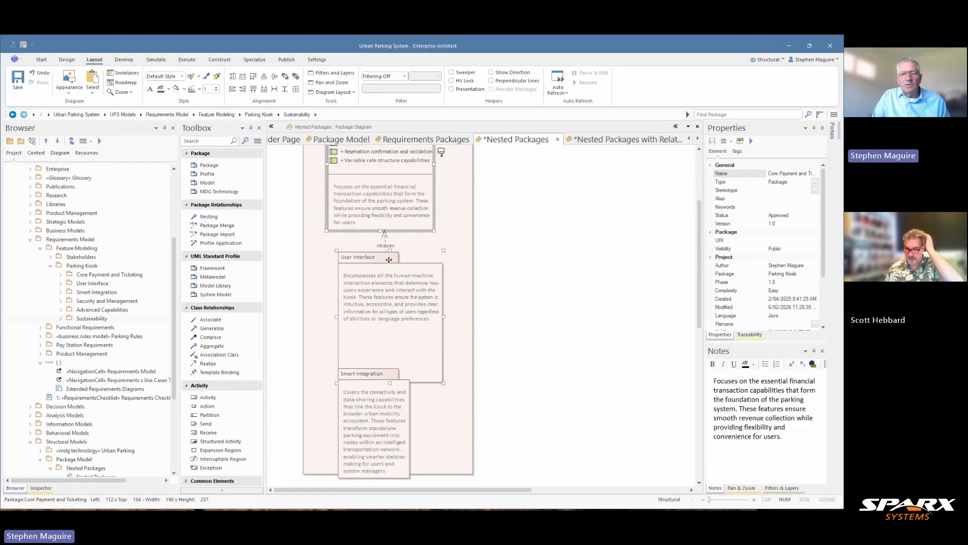
scroll(389, 260, "up", 3)
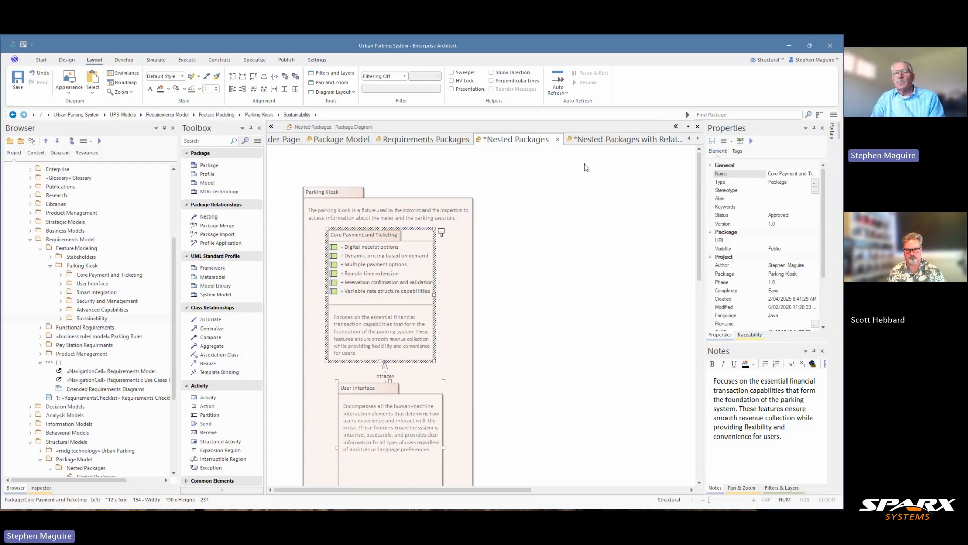
left_click(588, 142)
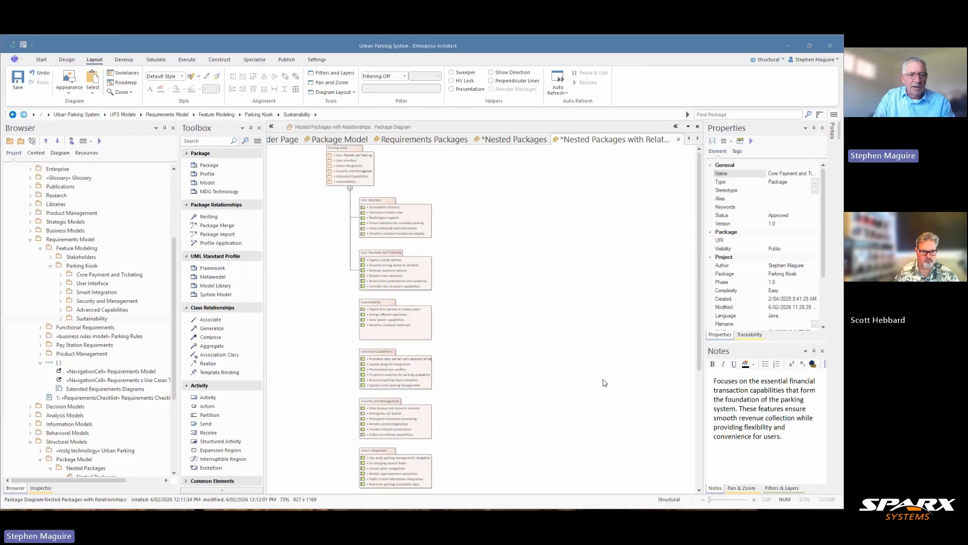
Collapse the Nested Packages and Requirements Packages branches under Package Model in the project tree
scroll(151, 353, "down", 5)
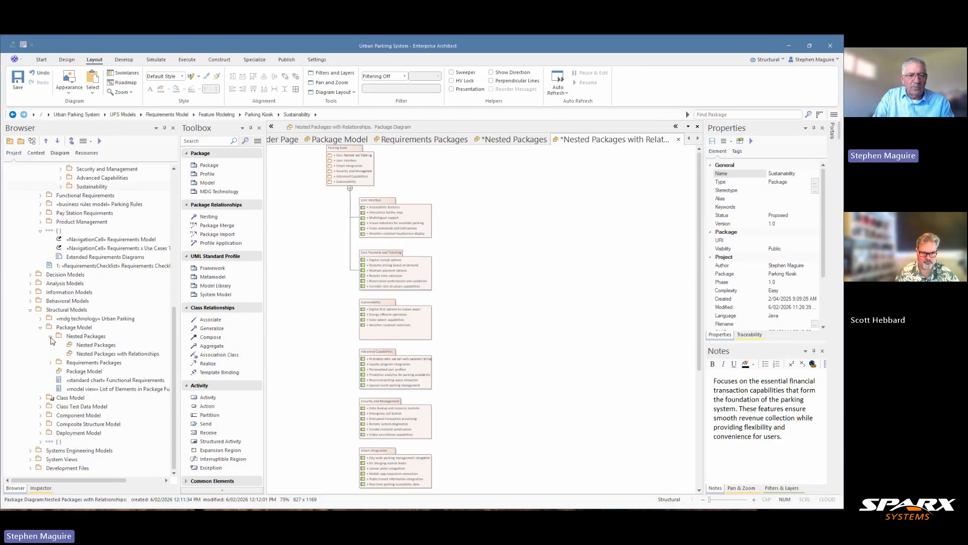
left_click(51, 337)
right_click(50, 338)
left_click(51, 361)
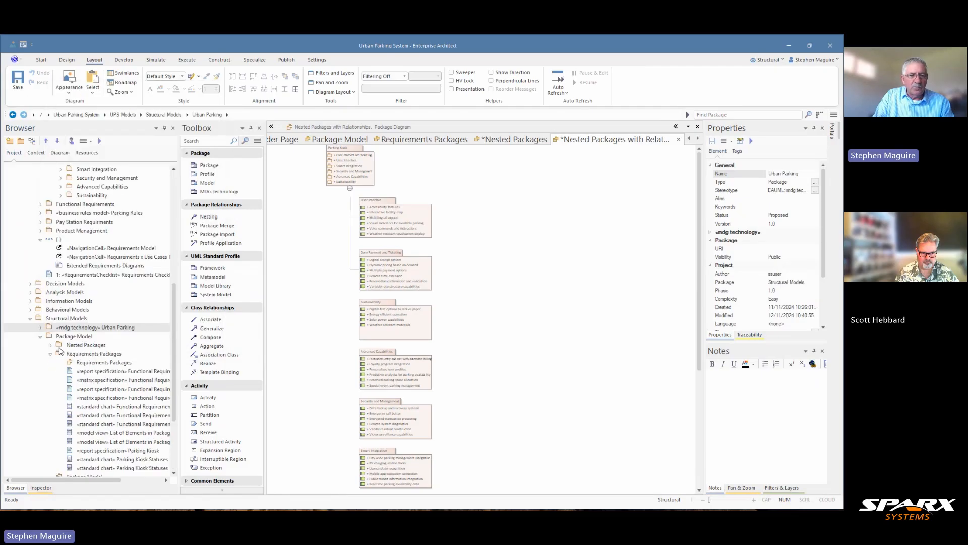
left_click(51, 354)
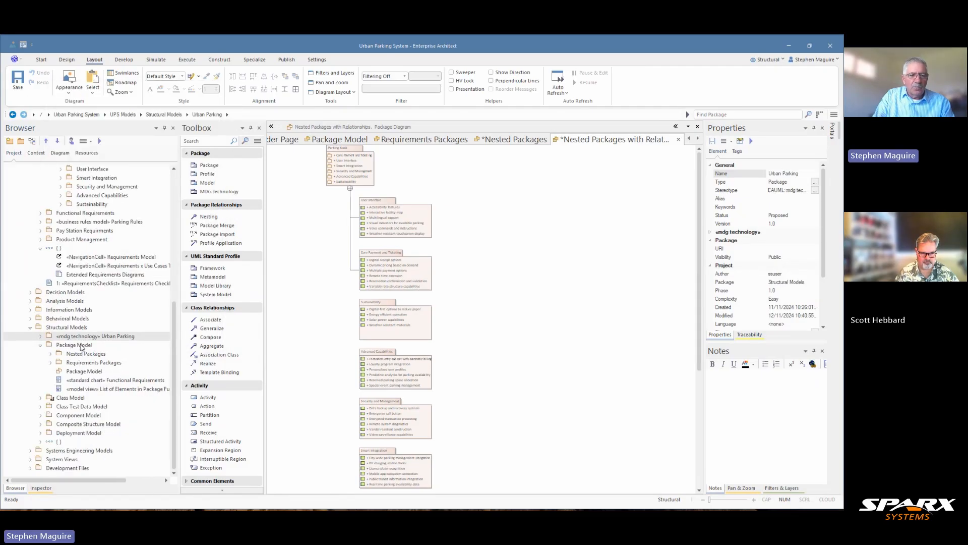
Add a Frameworks and Libraries package under Package Model, and create a UML Structural Package diagram of the same name in it
left_click(74, 345)
left_click(20, 141)
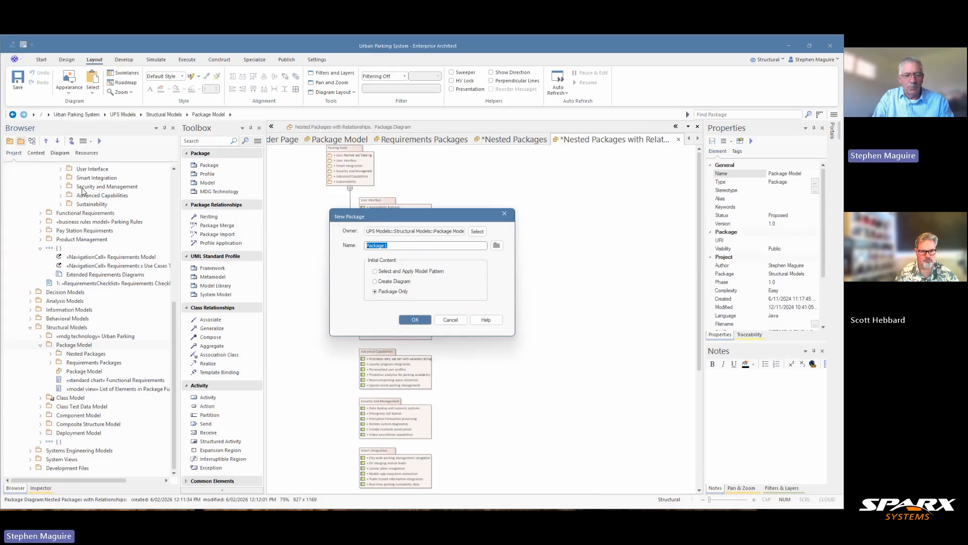
type("Frameworks and Libraries")
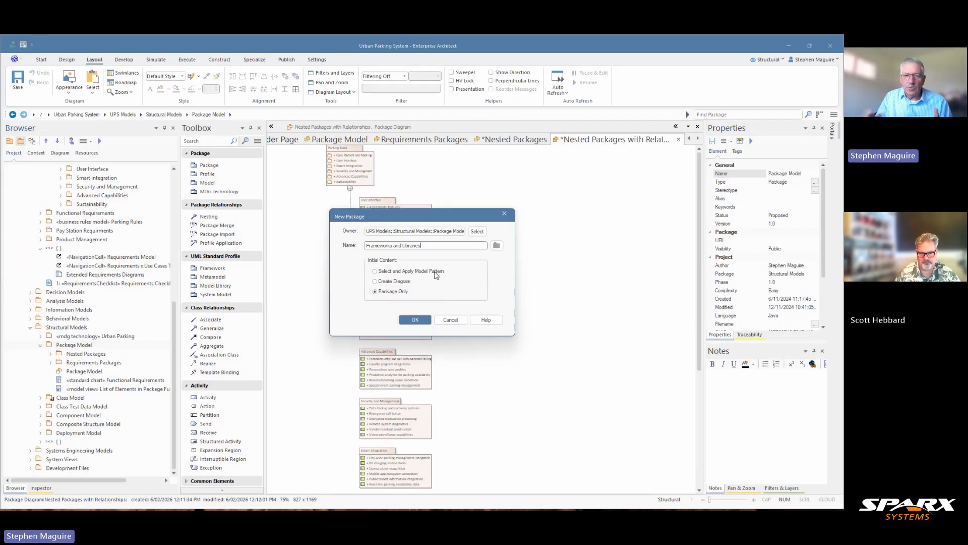
left_click(377, 283)
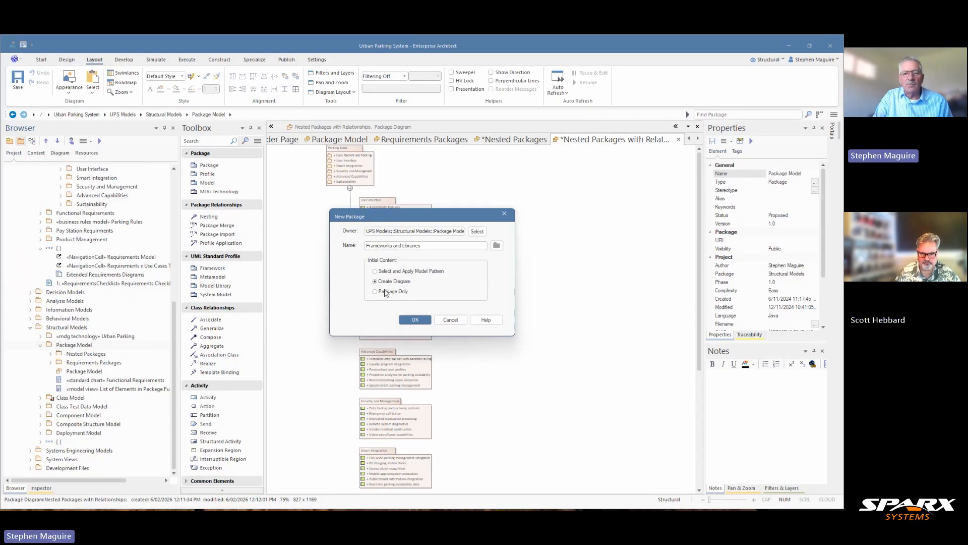
left_click(415, 321)
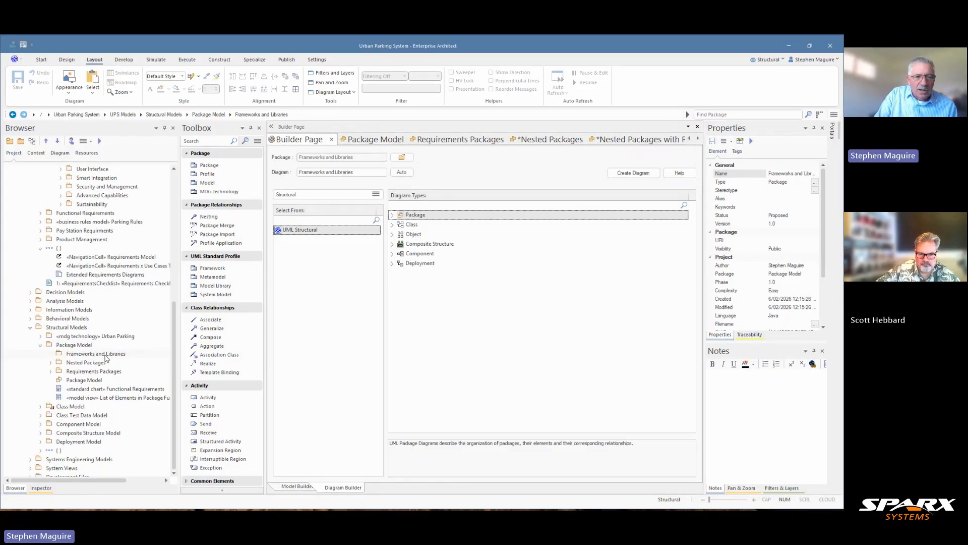
left_click(104, 356)
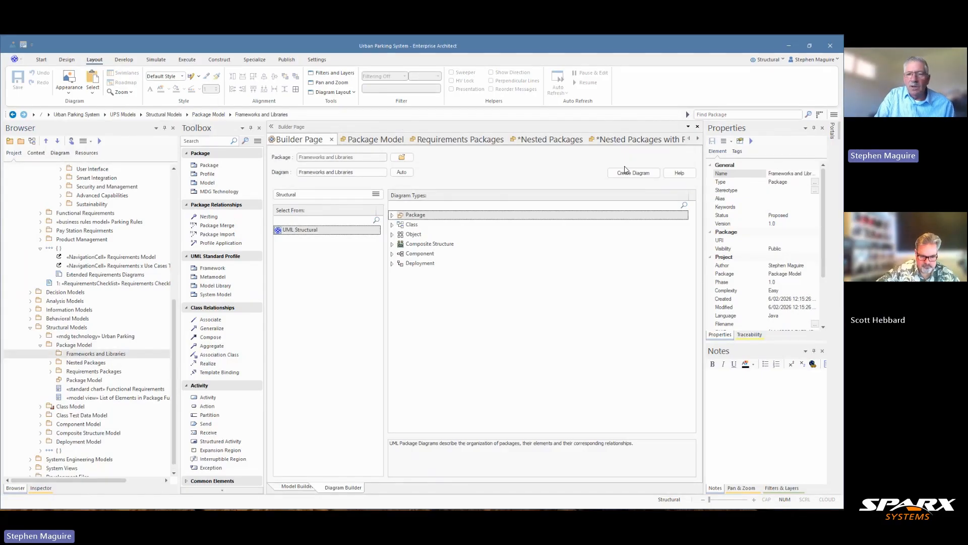
left_click(635, 173)
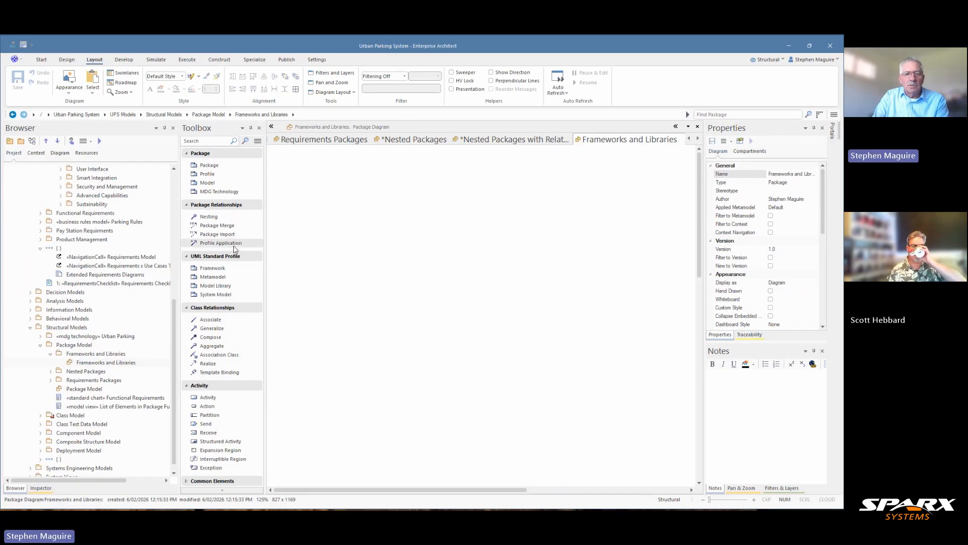
Place a Framework element named Urban Parking Framework on the Frameworks and Libraries diagram
left_click(225, 270)
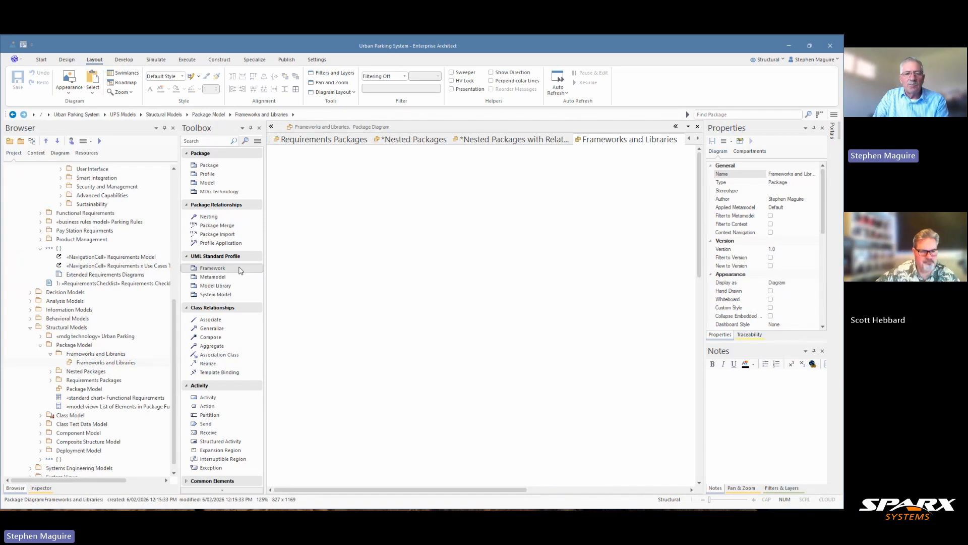
left_click(335, 254)
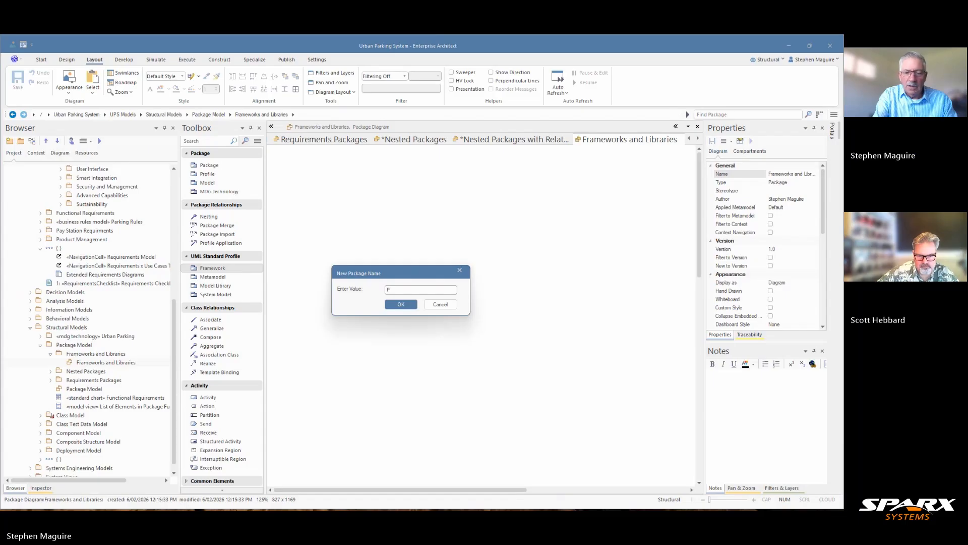
type("Urban ")
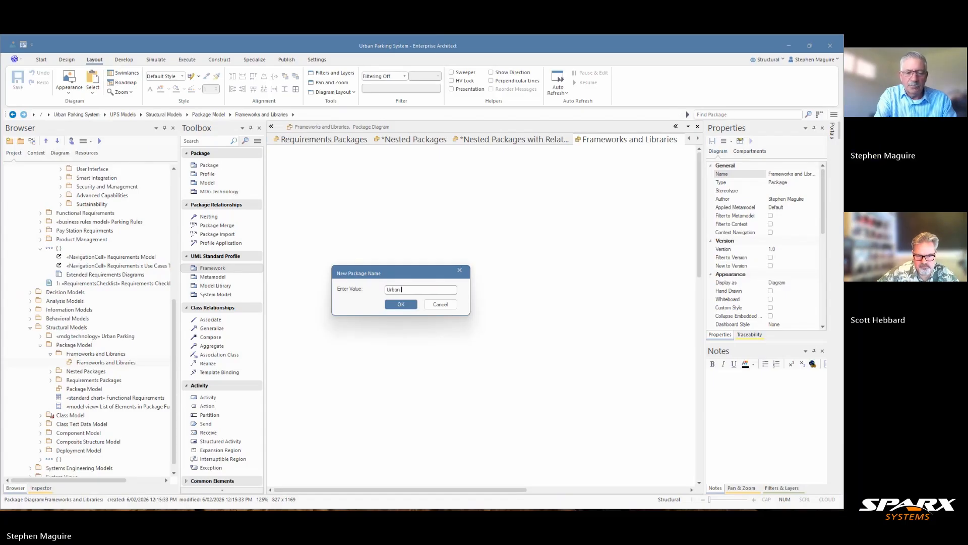
type("Parking")
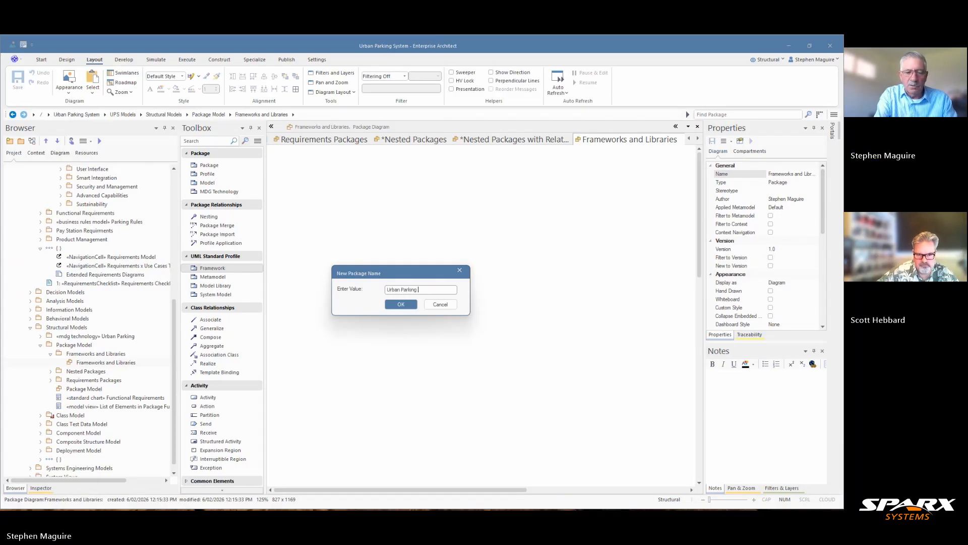
type(" Framework")
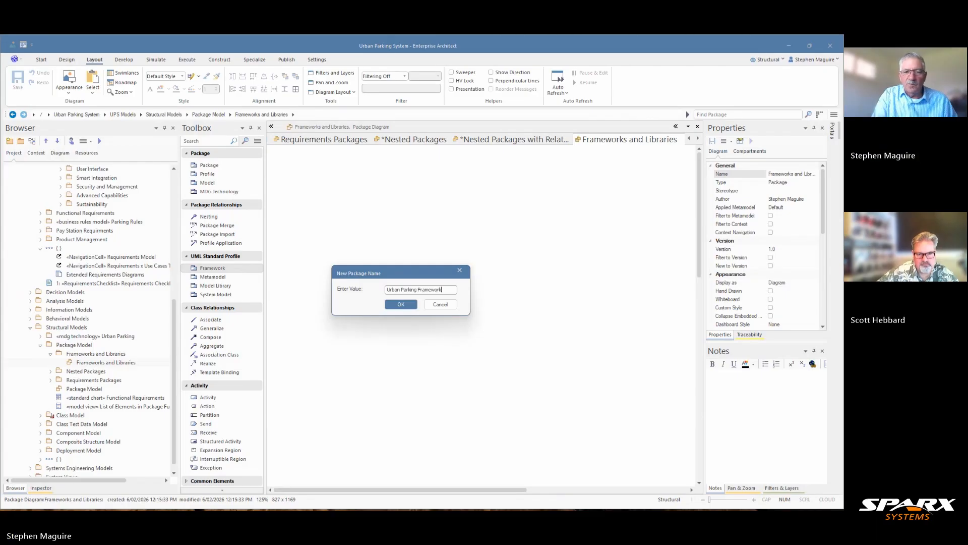
left_click(398, 306)
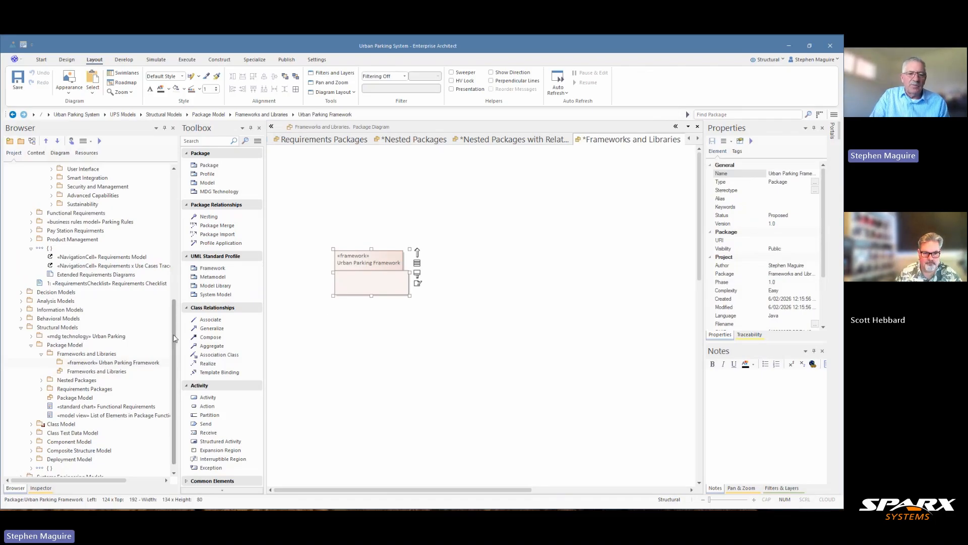
Locate the diagram's Urban Parking Framework element in the project browser so that it is selected there
left_click_drag(174, 337, 173, 346)
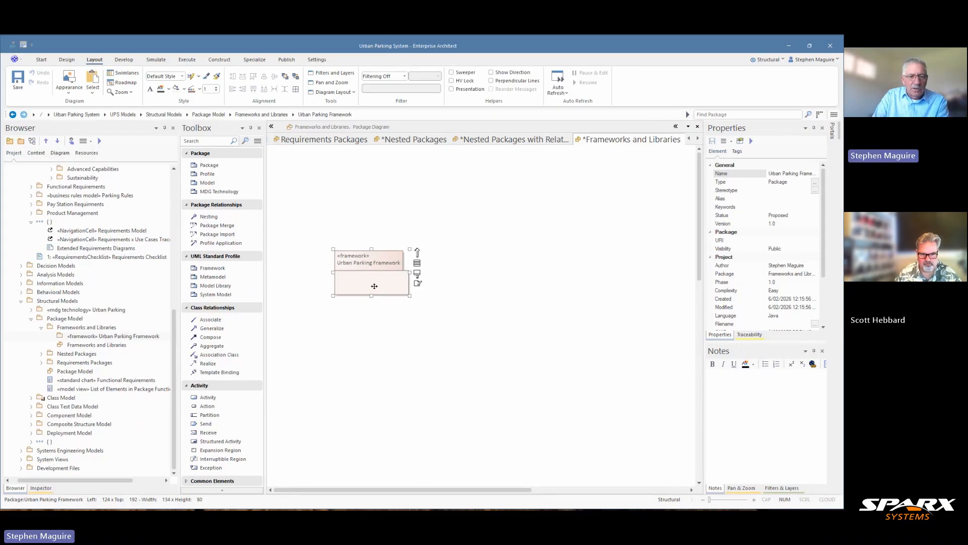
left_click(366, 288)
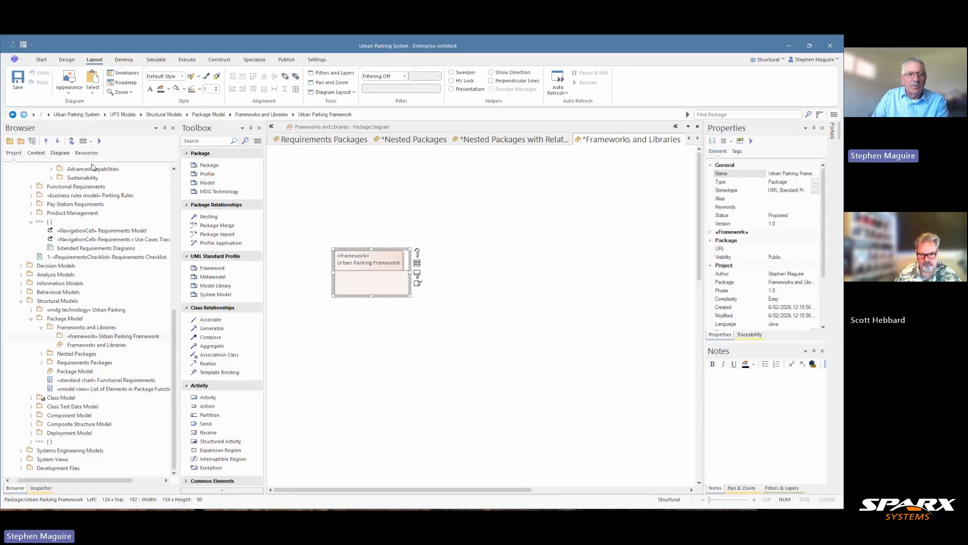
left_click(72, 141)
left_click(71, 142)
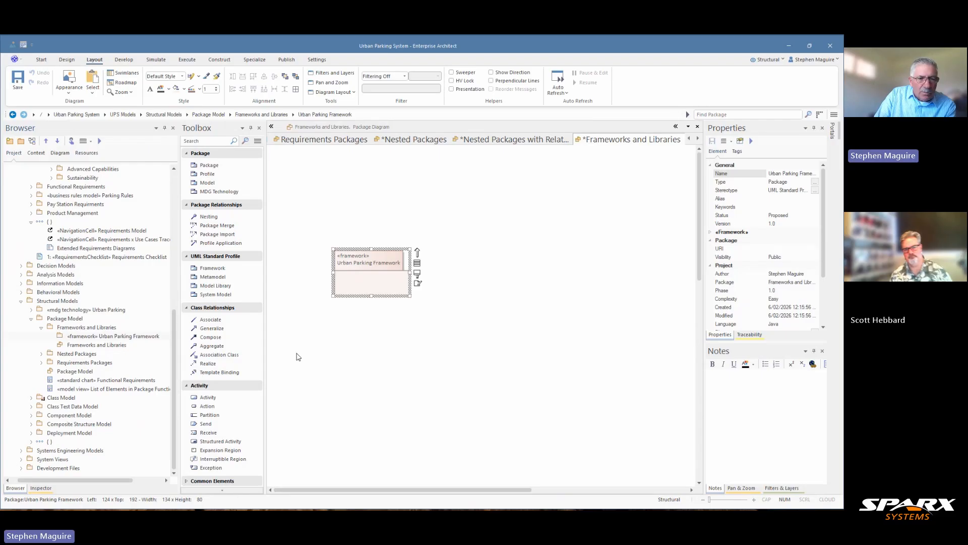
left_click(289, 345)
left_click(368, 283)
right_click(371, 282)
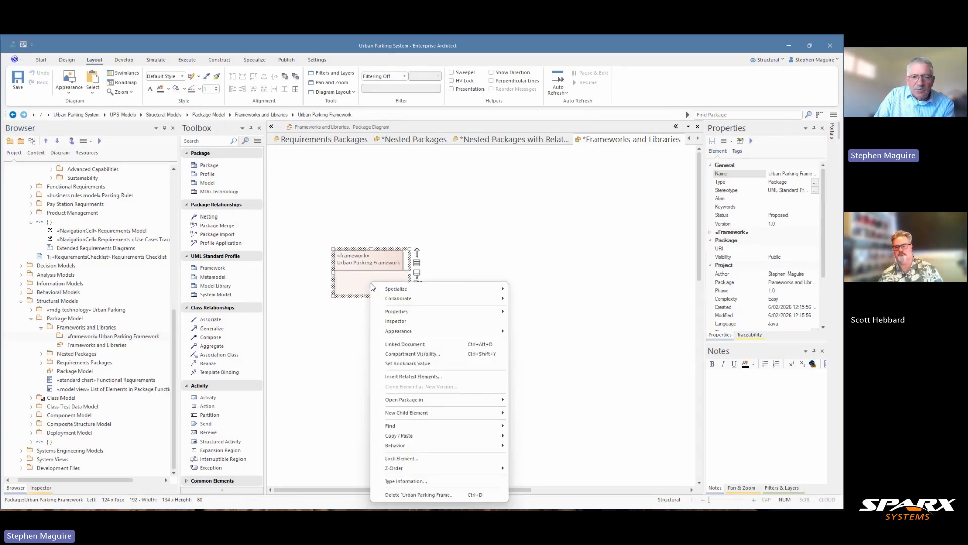
mouse_move(403, 427)
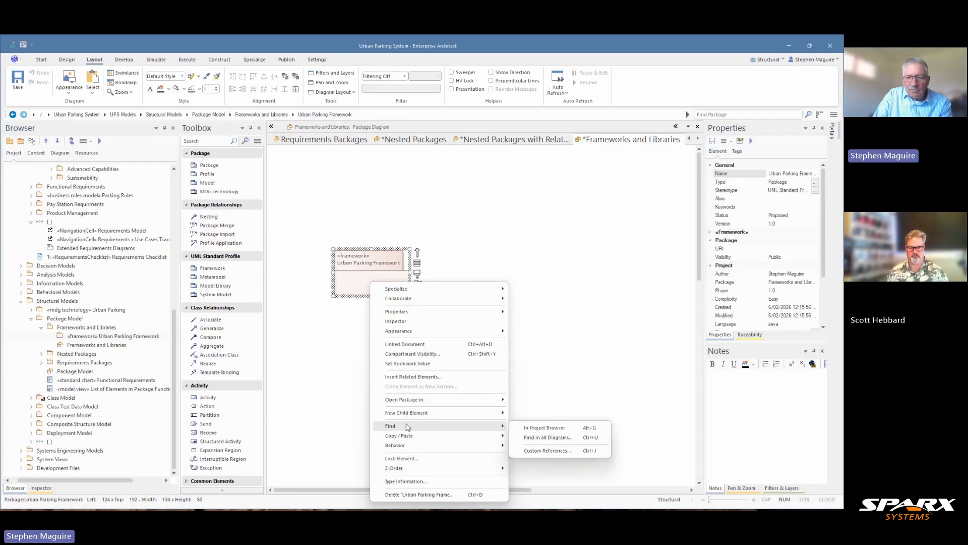
left_click(545, 429)
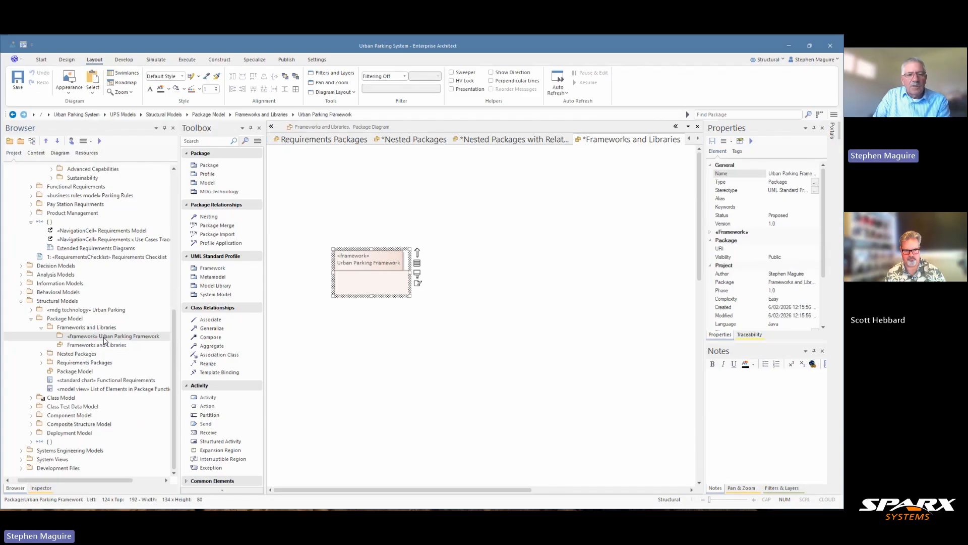
Add an Event Publisher package inside Urban Parking Framework, and close the diagram builder without creating a diagram
left_click(21, 142)
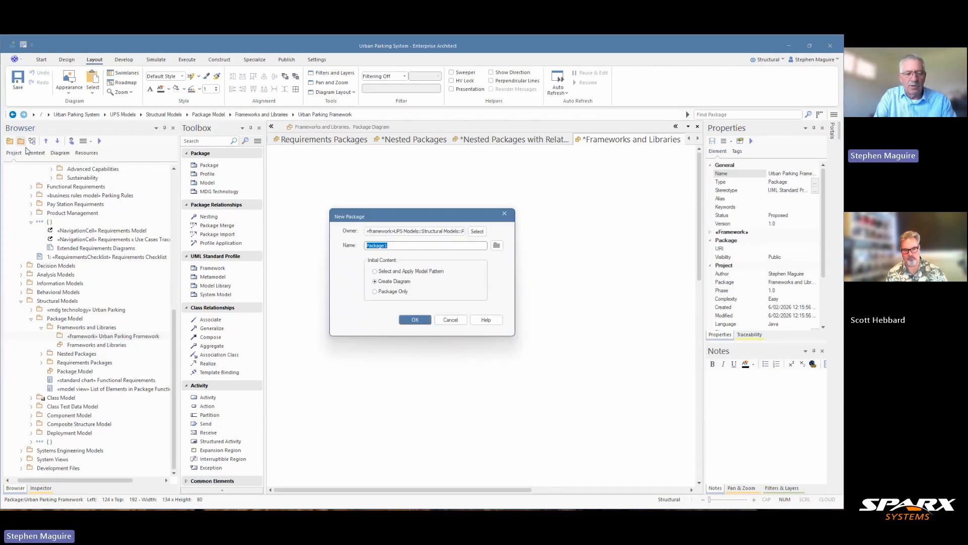
type("Event ")
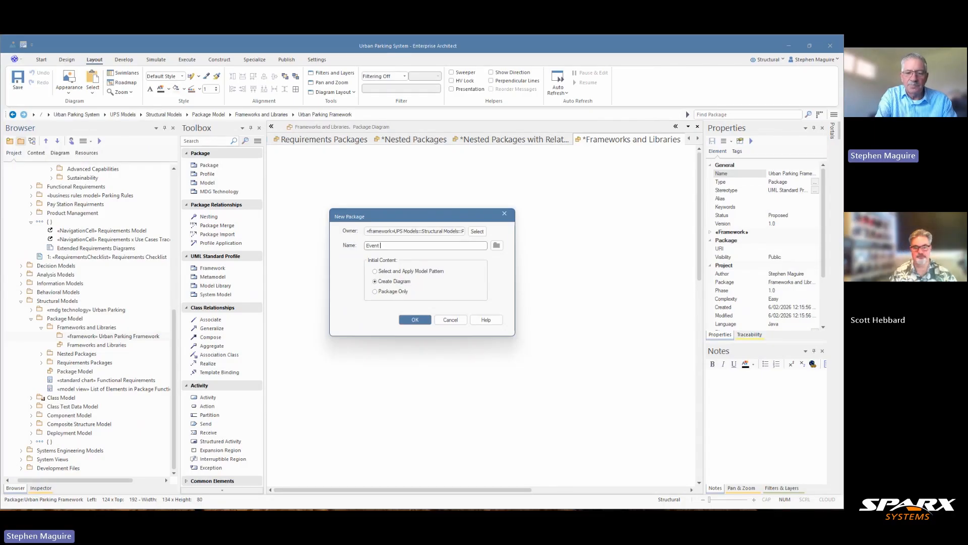
type("Publi")
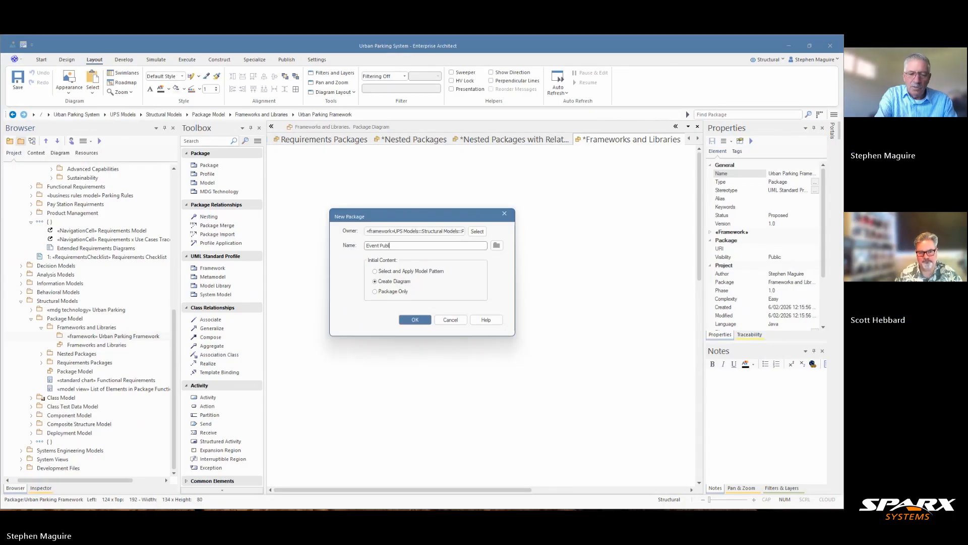
type("sher")
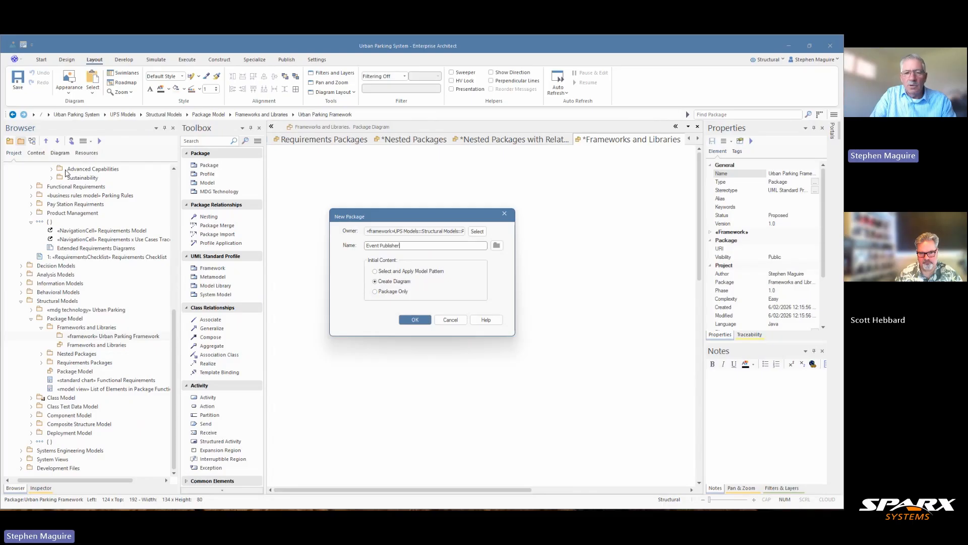
left_click(410, 320)
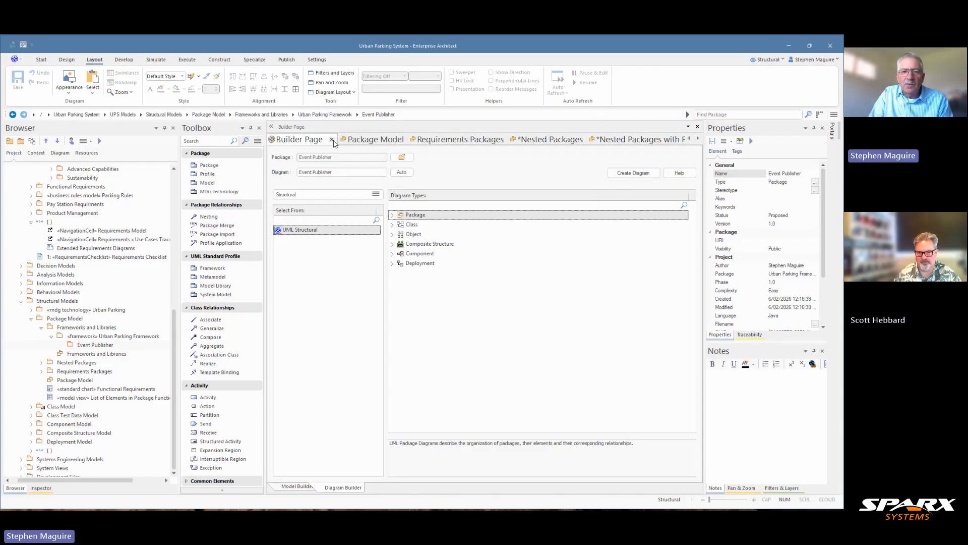
left_click(332, 140)
right_click(333, 143)
left_click(304, 214)
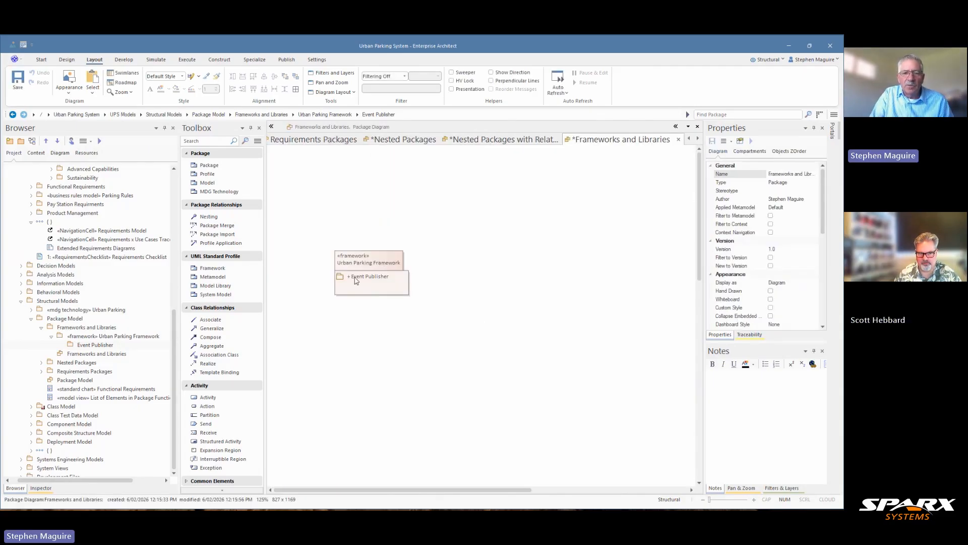
Add a package named Security Provider inside Urban Parking Framework, using the Package Only option
left_click(101, 336)
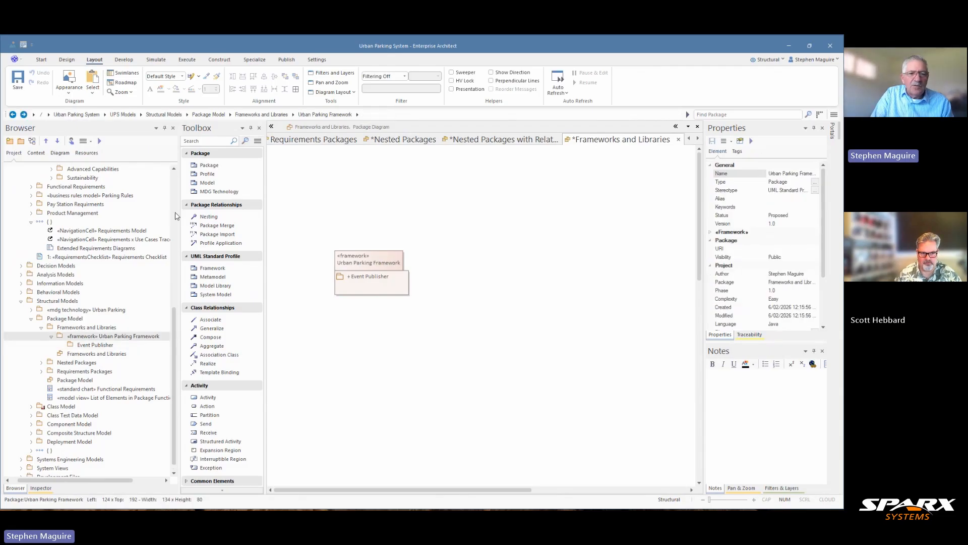
left_click_drag(216, 169, 95, 339)
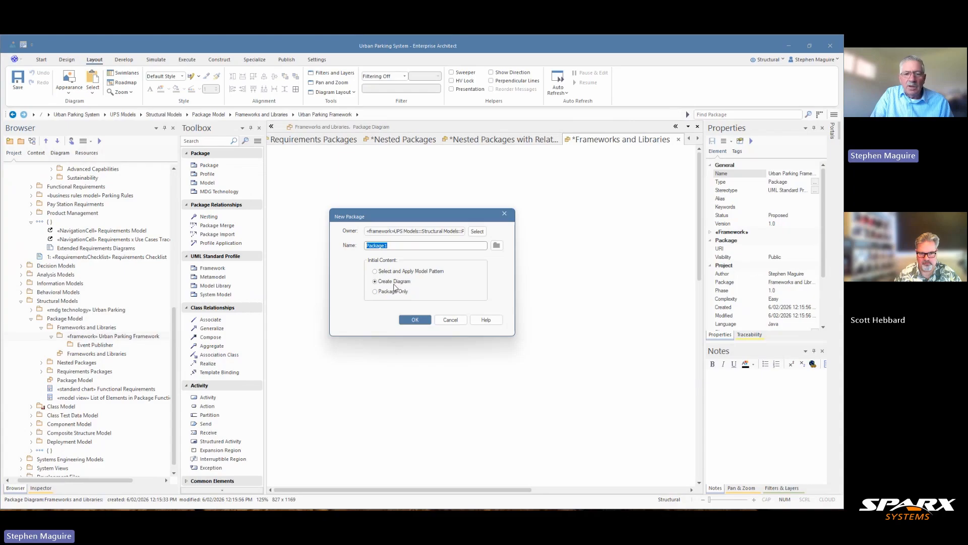
left_click(394, 290)
left_click_drag(388, 246, 357, 247)
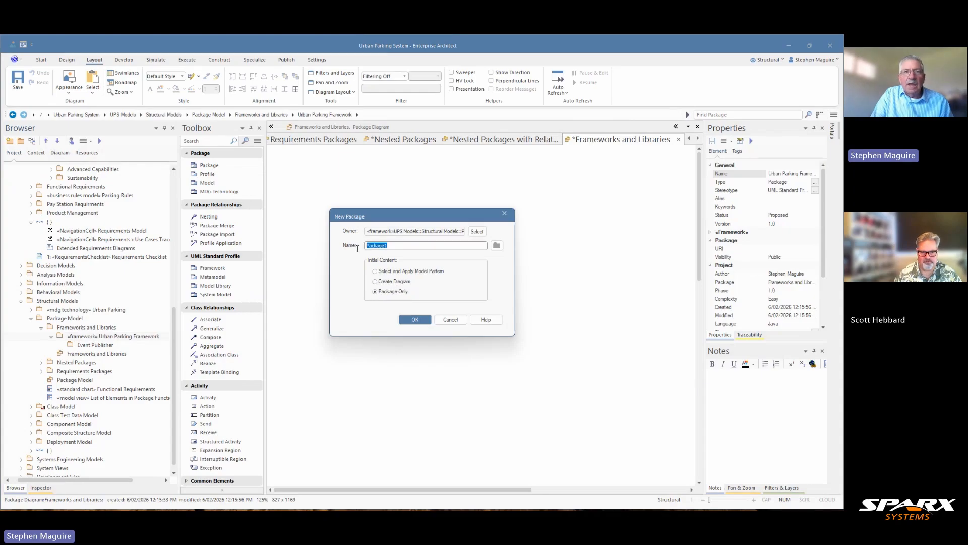
type("Security ")
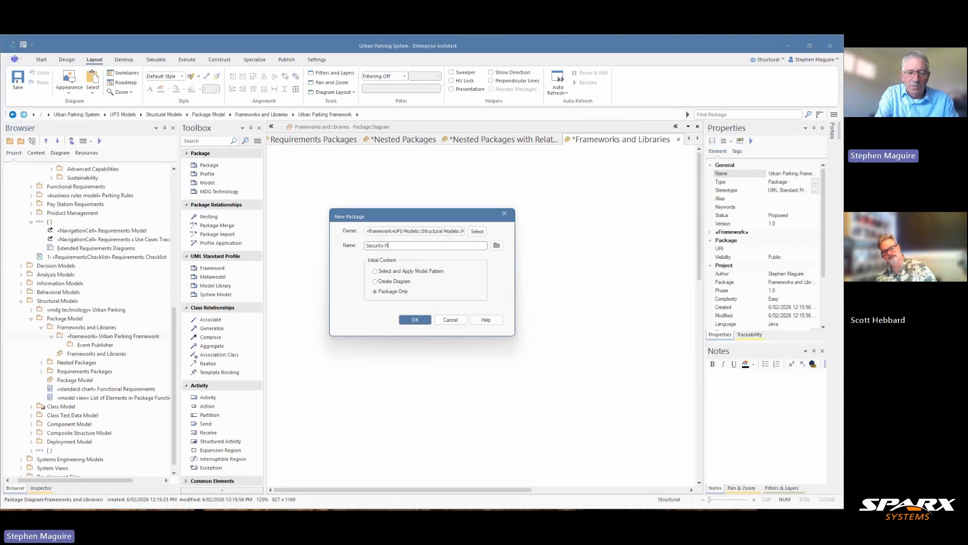
type("Prov")
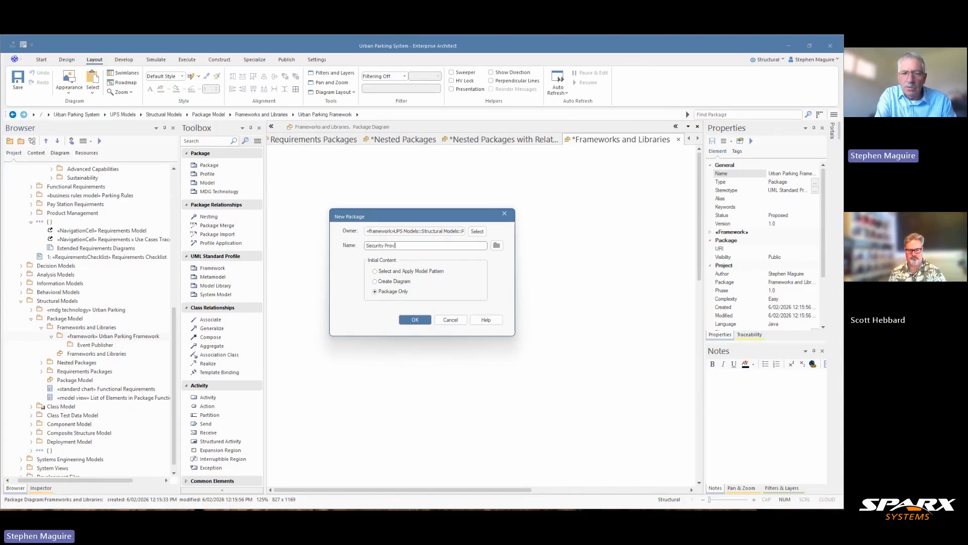
type("ider")
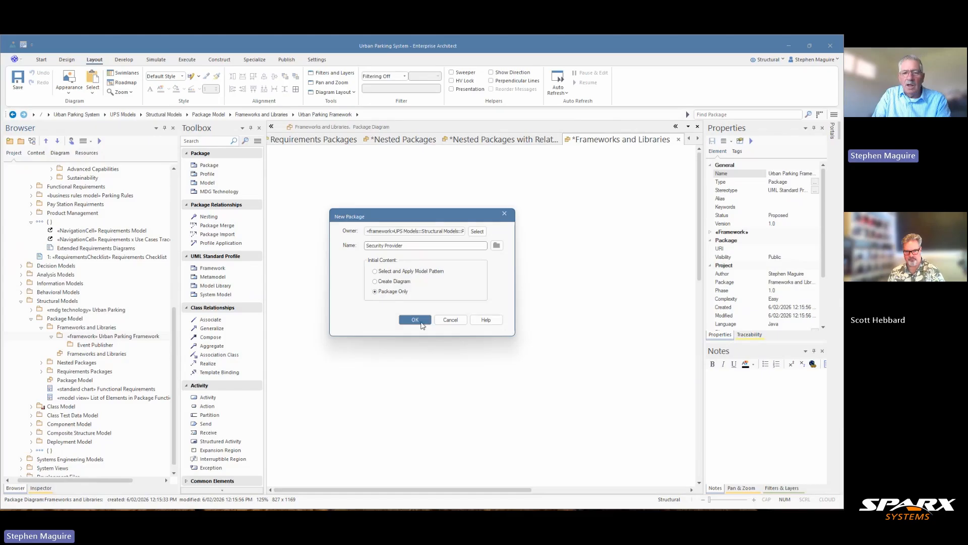
left_click(419, 321)
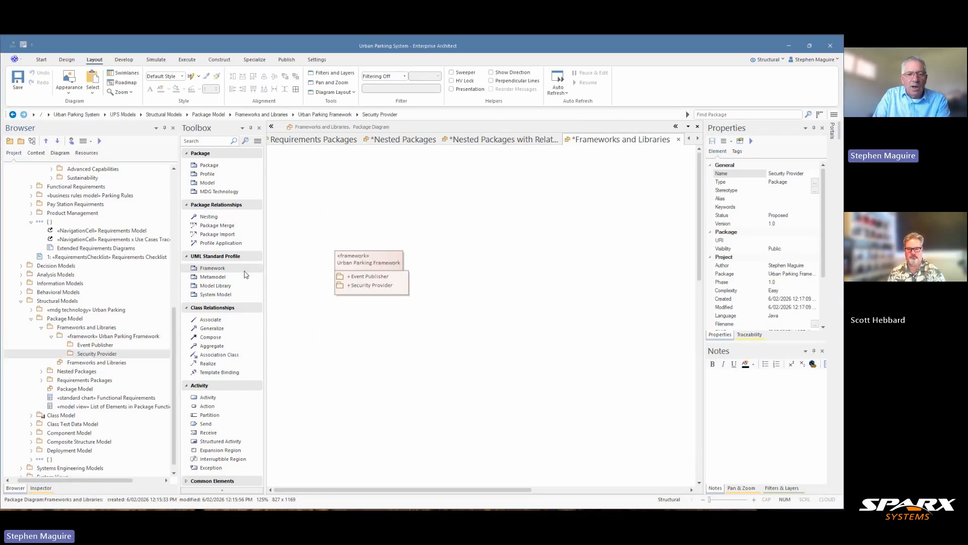
Place a Model Library element named Parking Domains Model on the diagram, beside Urban Parking Framework
left_click(237, 286)
left_click(450, 263)
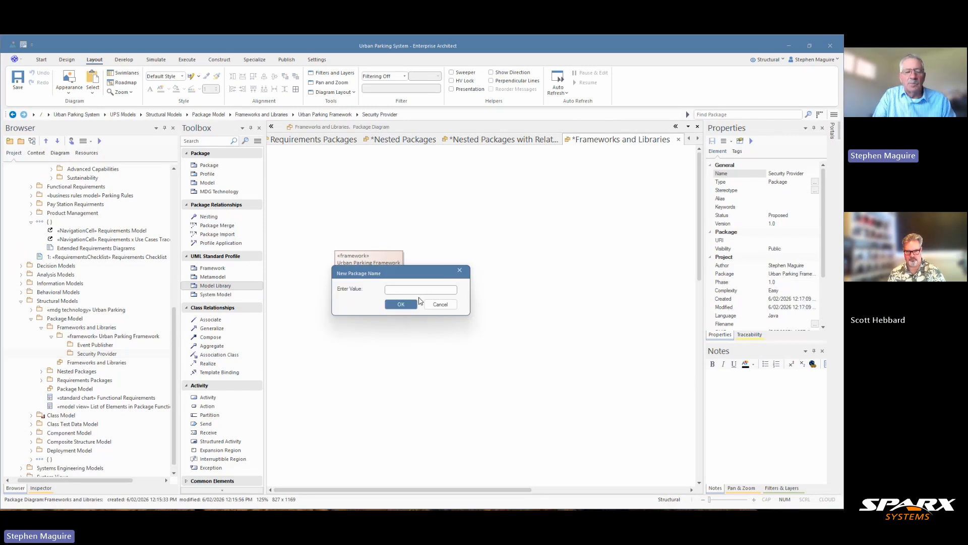
type("Parking Domains Model")
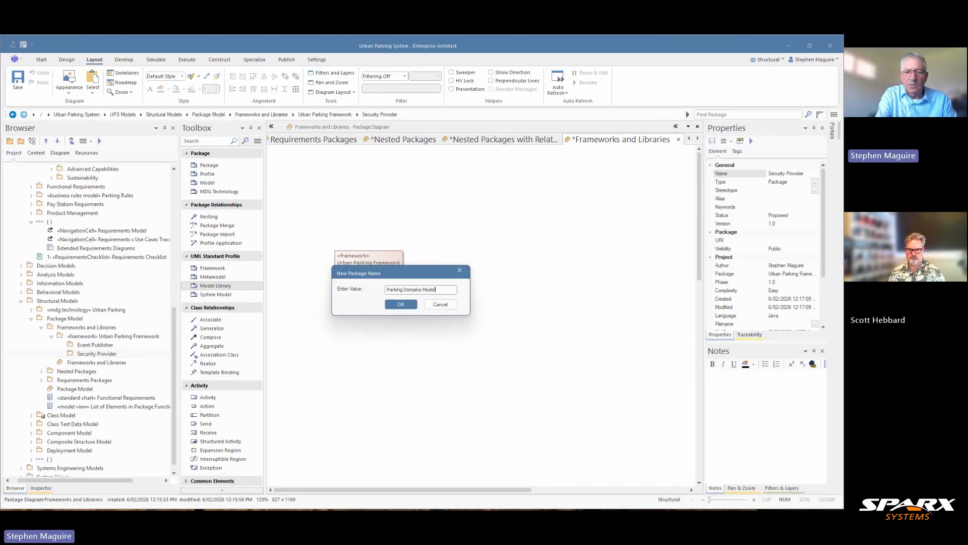
left_click(400, 304)
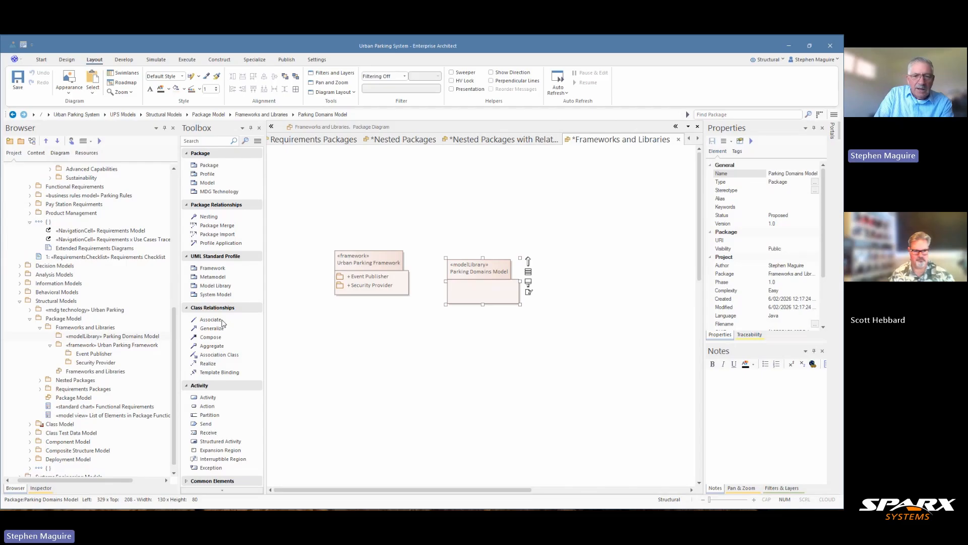
Add a package named Motorist inside the Parking Domains Model library
left_click(503, 235)
left_click(494, 284)
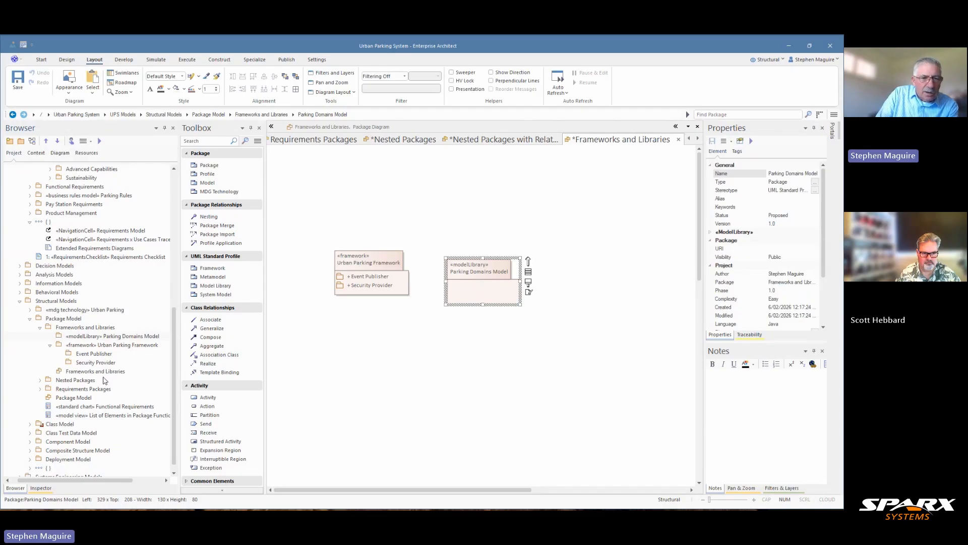
left_click(122, 337)
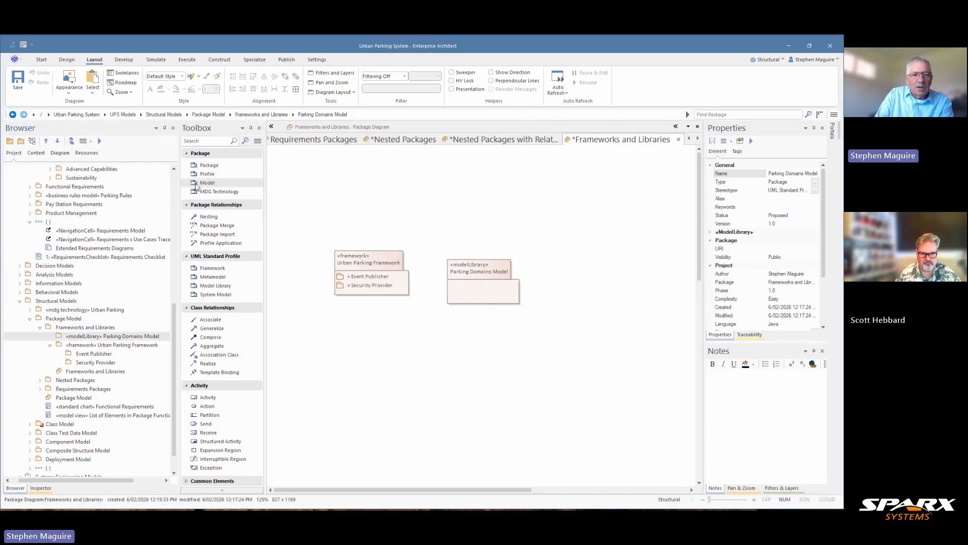
left_click(208, 166)
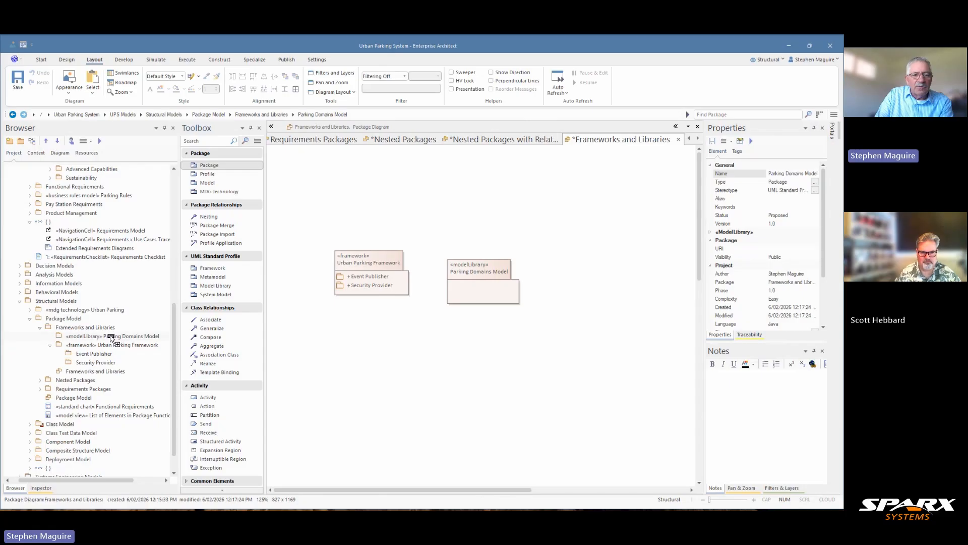
left_click(111, 338)
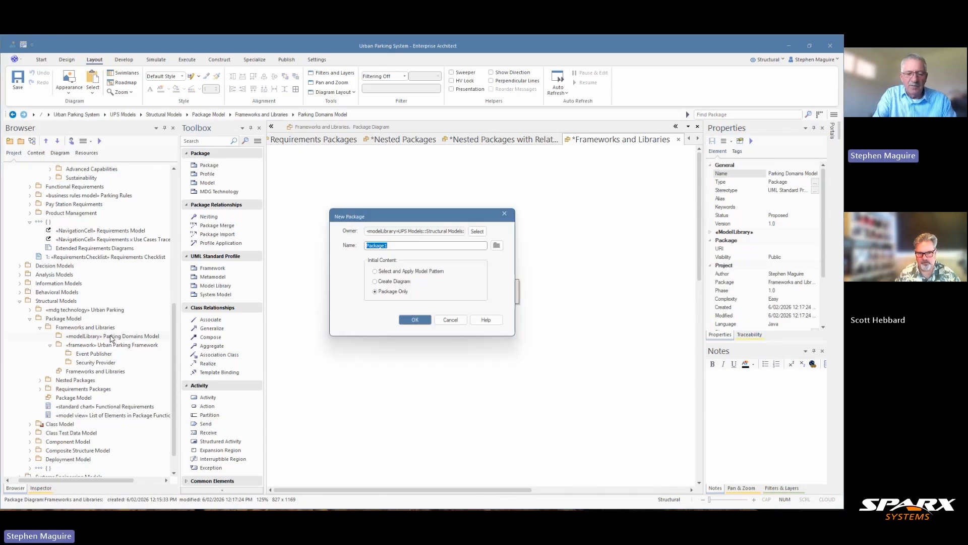
type("Motorist")
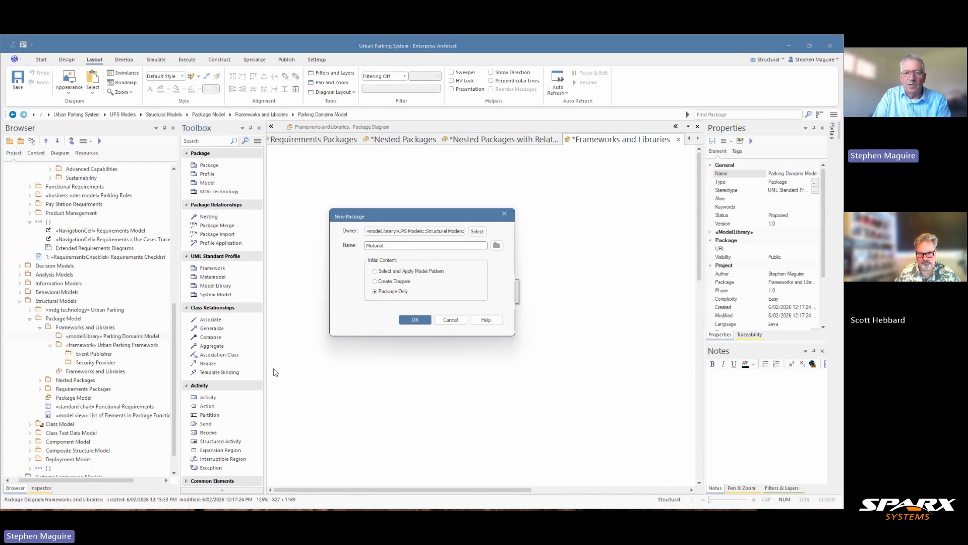
left_click(414, 320)
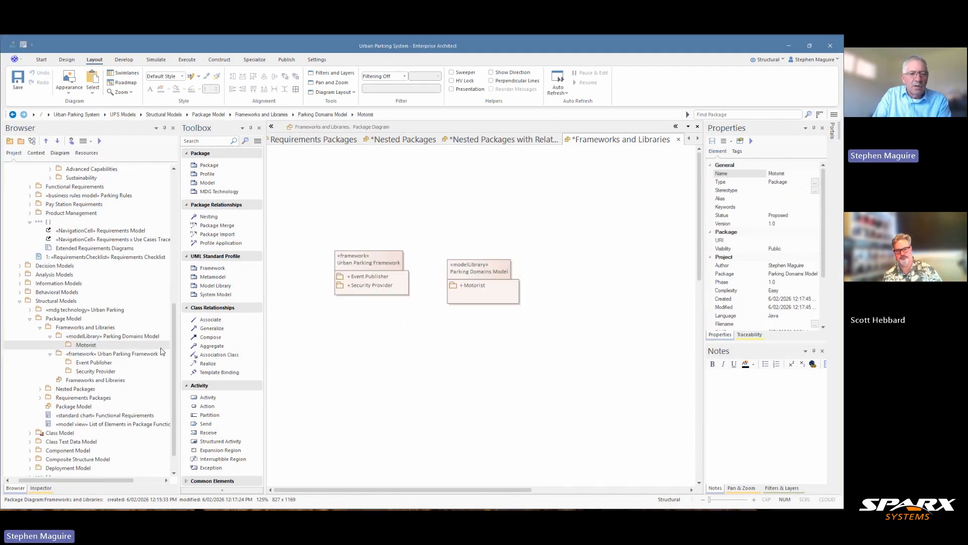
Add a Parking Infrastructure package inside Parking Domains Model, and move that library element level with Urban Parking Framework on the diagram
left_click(108, 336)
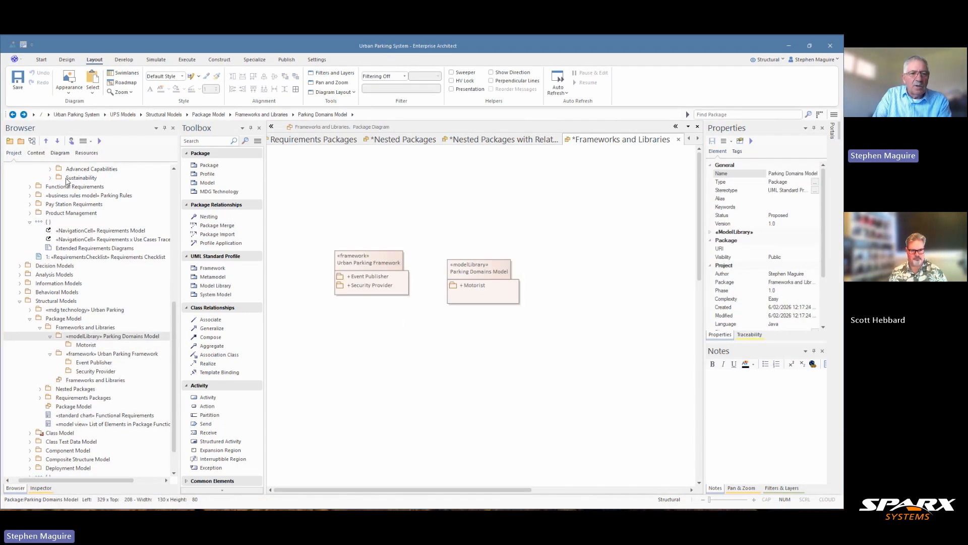
left_click(20, 141)
type("Par")
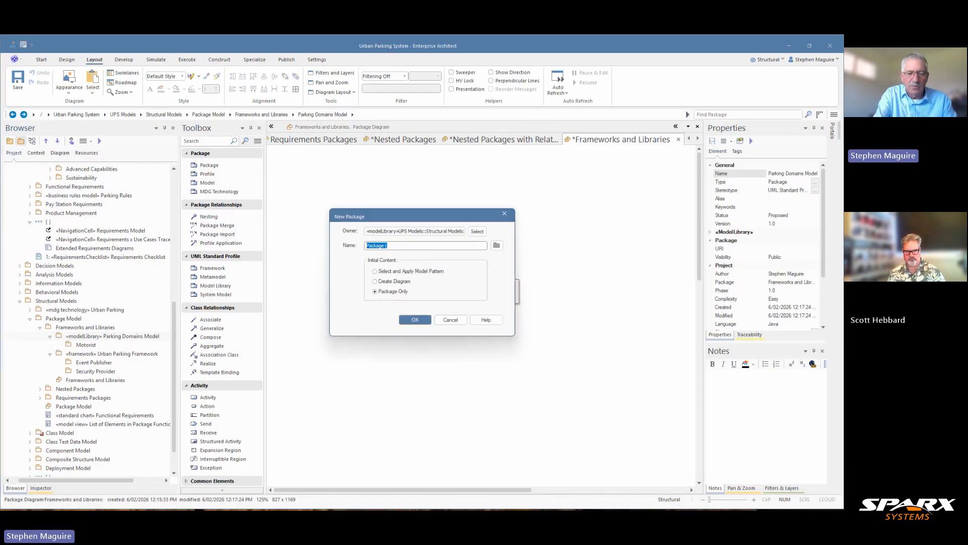
type("king I")
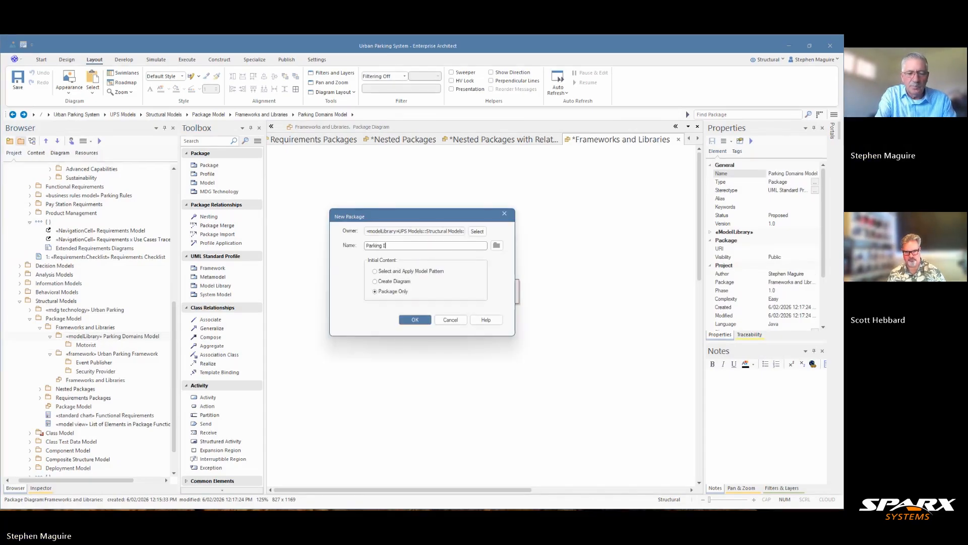
type("nft")
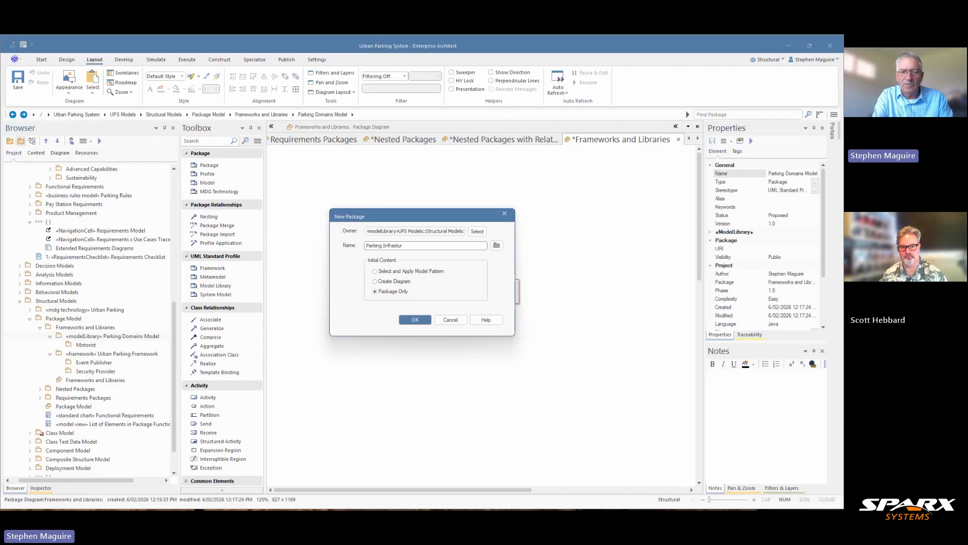
key("BackSpace")
key("BackSpace")
key("BackSpace")
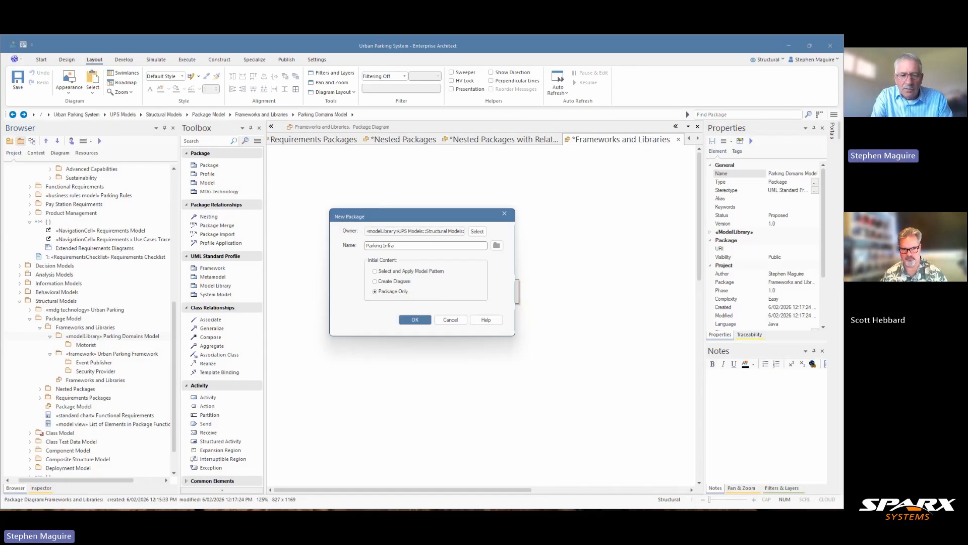
type("tructur")
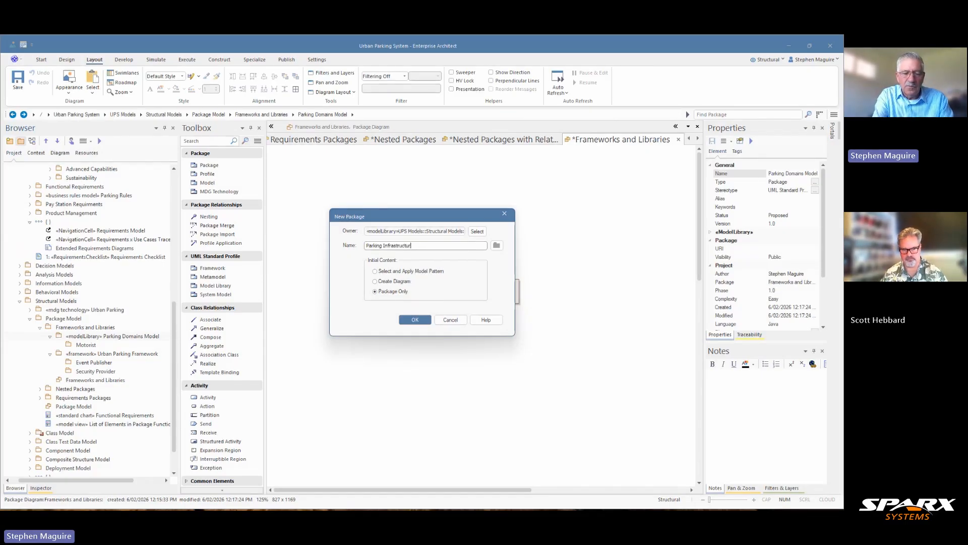
type("e")
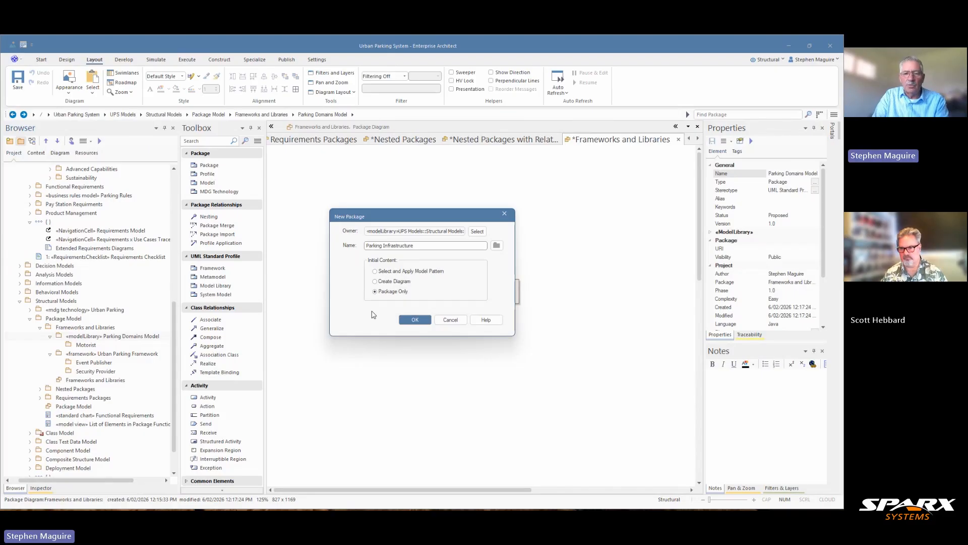
left_click(410, 319)
left_click_drag(481, 276, 485, 262)
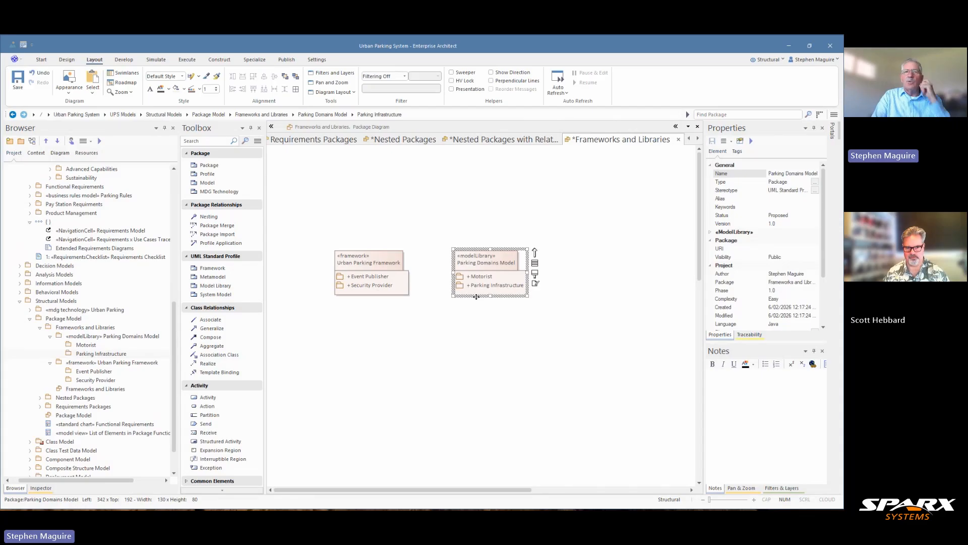
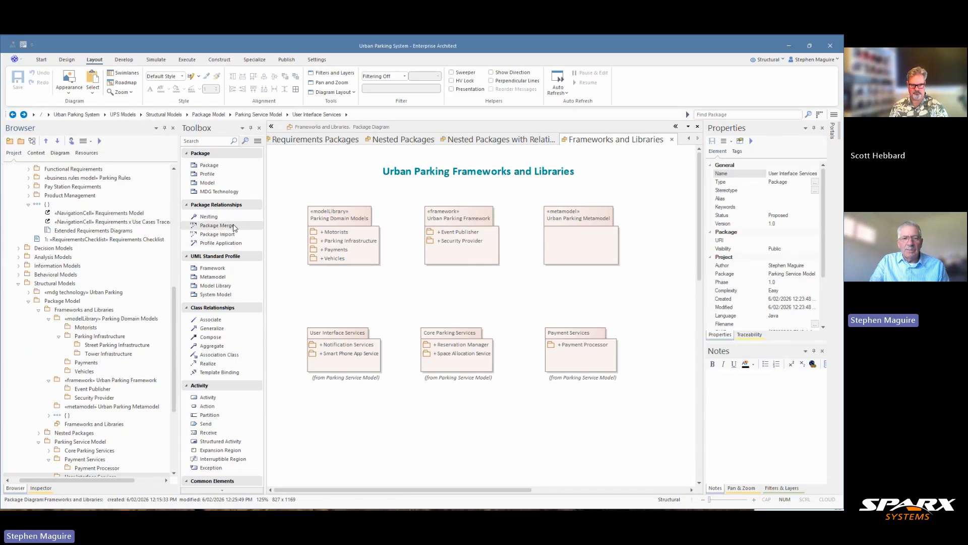
Draw Package Merge relationships from Urban Parking Framework to User Interface Services, Core Parking Services and Payment Services
left_click(230, 228)
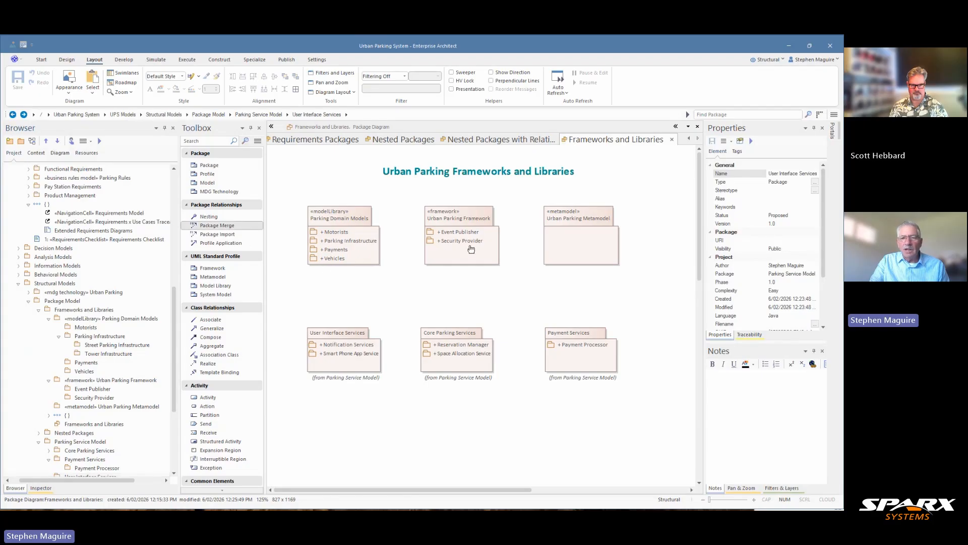
left_click_drag(468, 248, 349, 341)
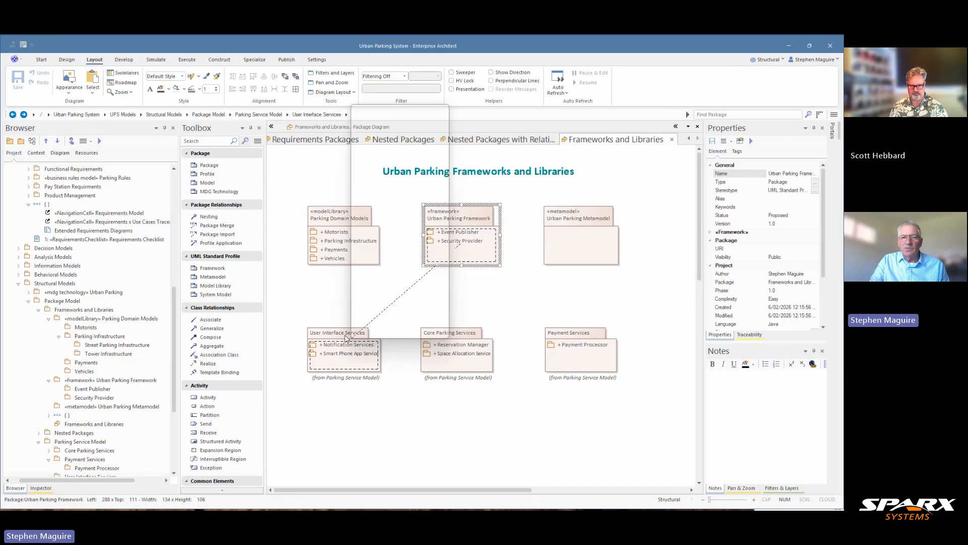
left_click(320, 308)
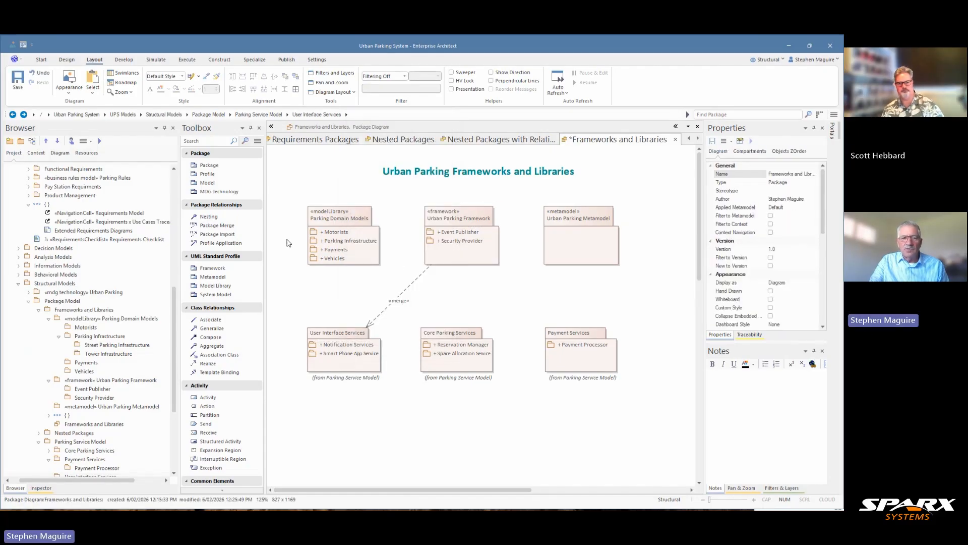
right_click(214, 226)
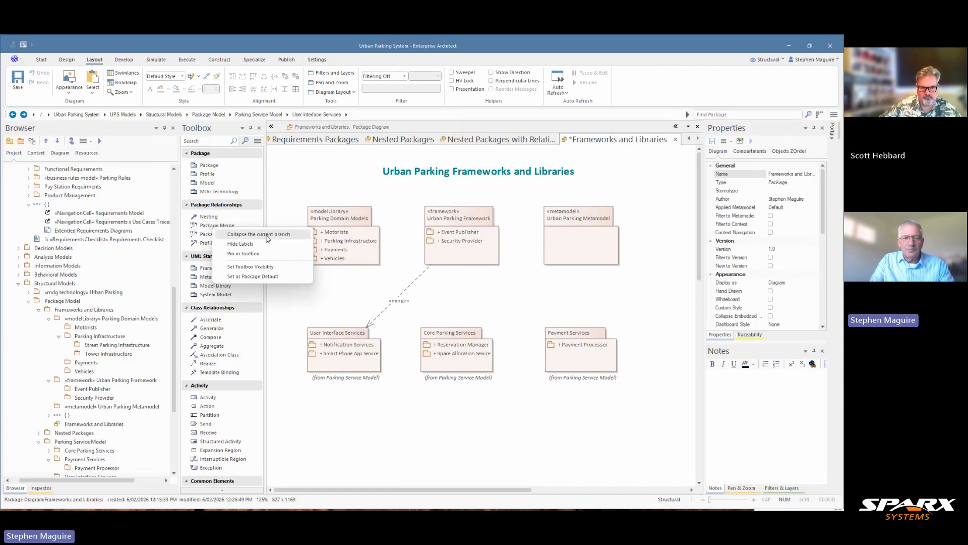
left_click(211, 227)
left_click_drag(456, 246, 459, 346)
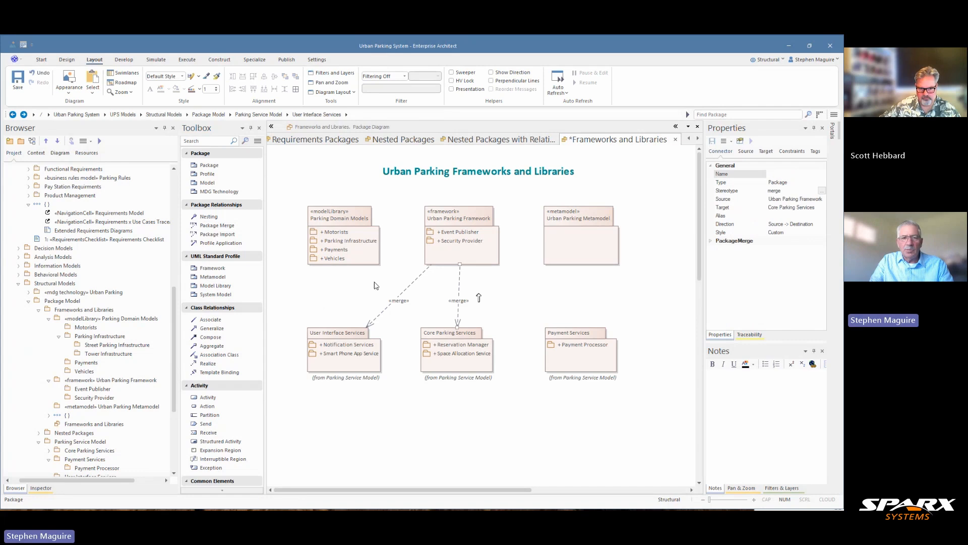
left_click(232, 227)
left_click_drag(467, 258, 576, 339)
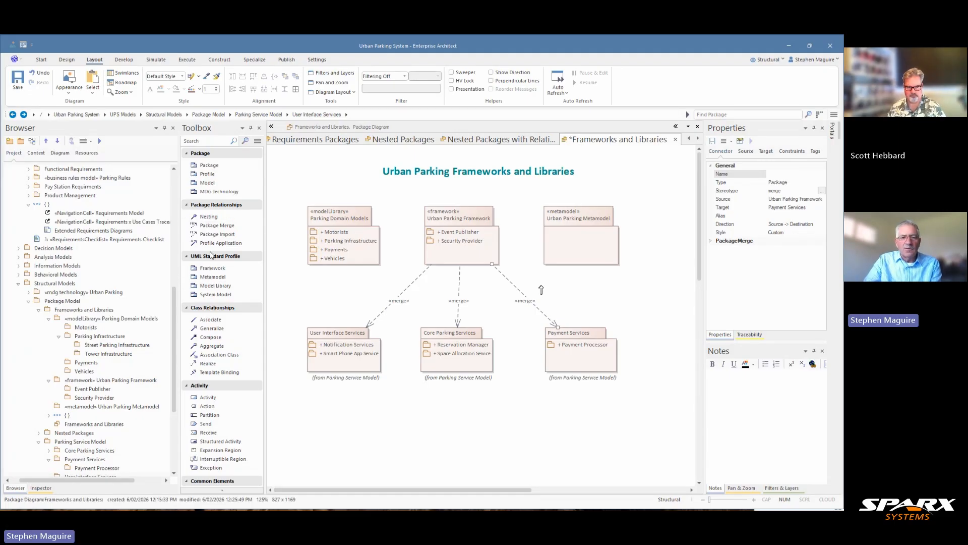
Draw a Package Import relationship from Urban Parking Framework to the Parking Domain Models library
right_click(213, 239)
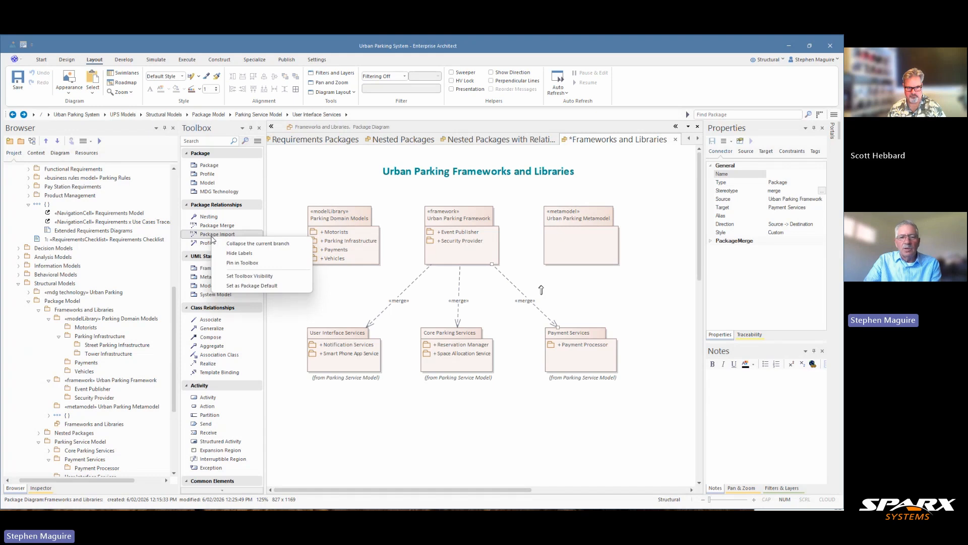
key("Escape")
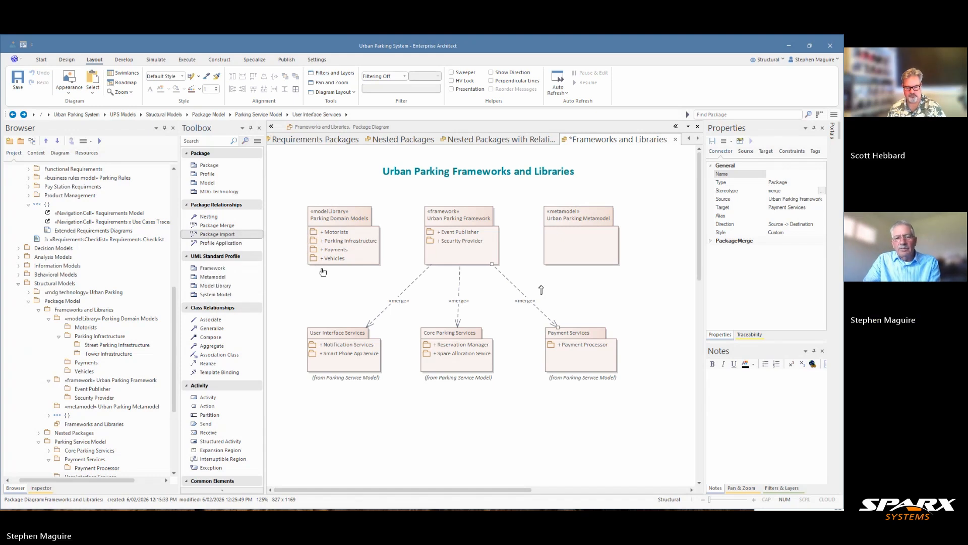
left_click_drag(445, 251, 368, 249)
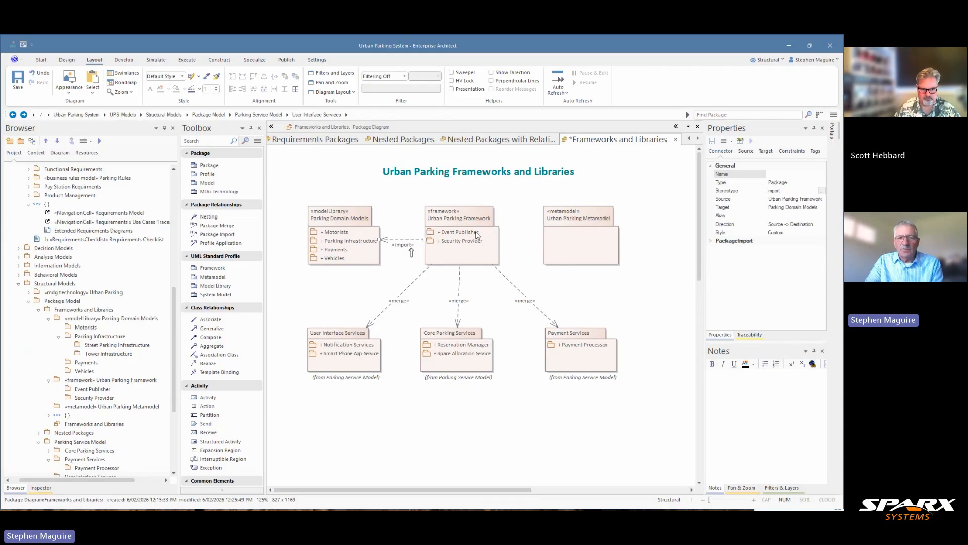
Connect Urban Parking Framework to Urban Parking Metamodel with a Trace relationship
left_click(476, 232)
left_click_drag(508, 206, 560, 231)
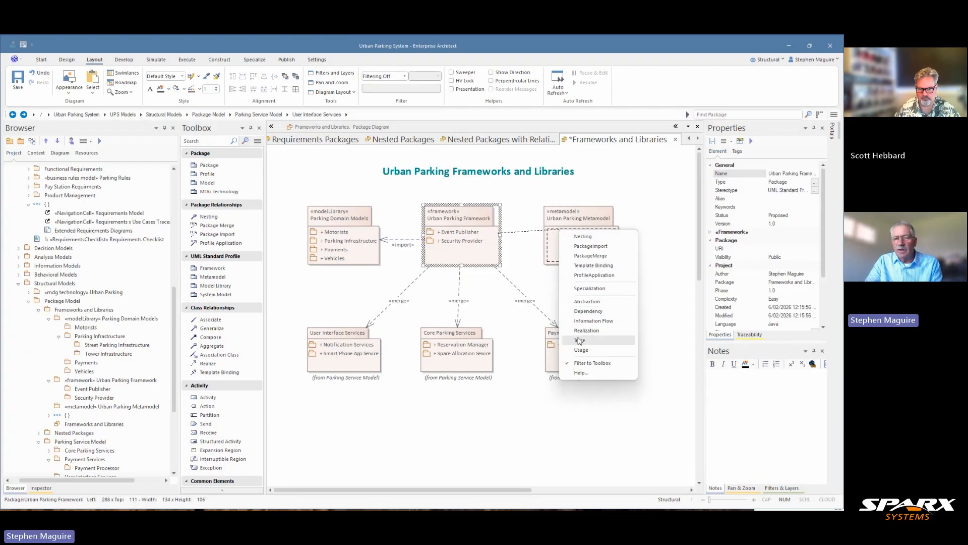
left_click(580, 340)
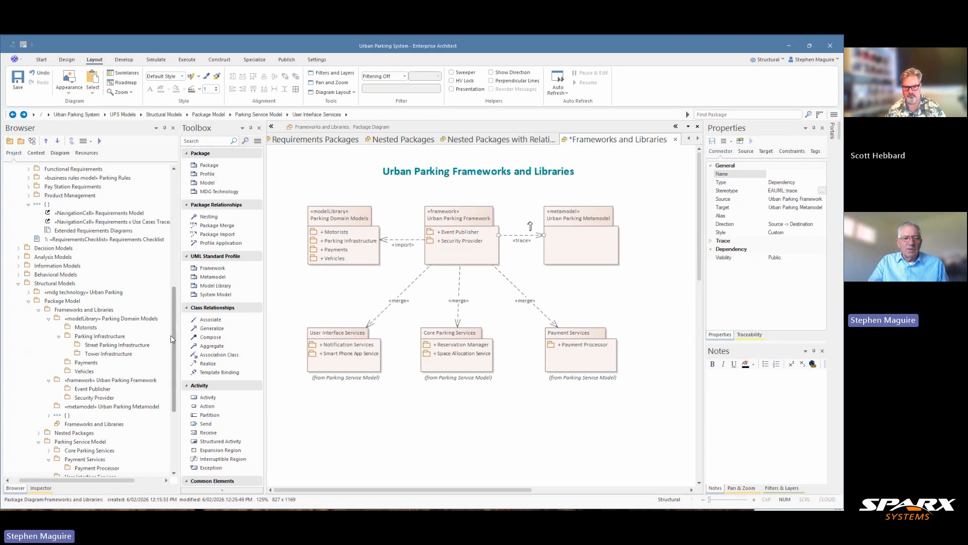
Examine which Custom Technologies perspectives are offered, then close the perspective list without switching
left_click_drag(173, 337, 173, 358)
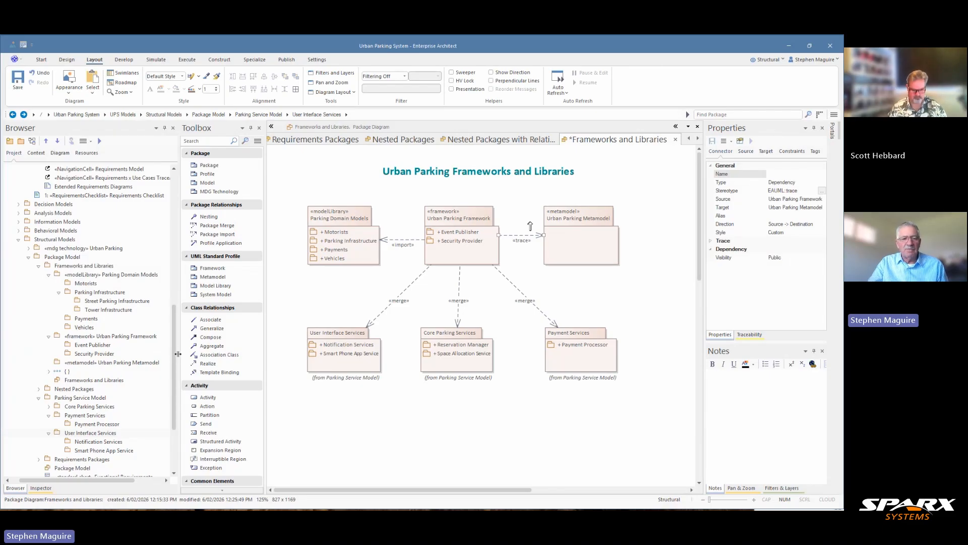
left_click_drag(172, 349, 173, 356)
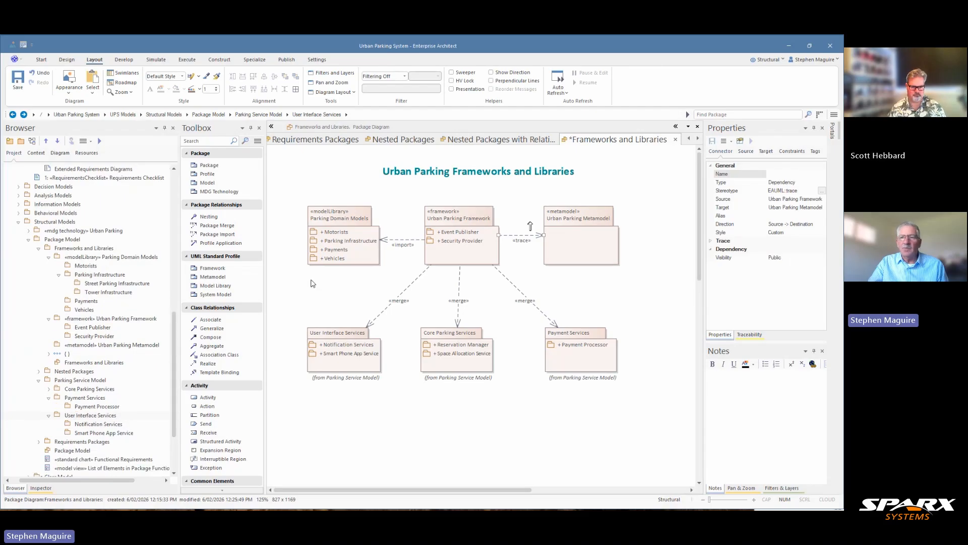
right_click(841, 102)
left_click(711, 52)
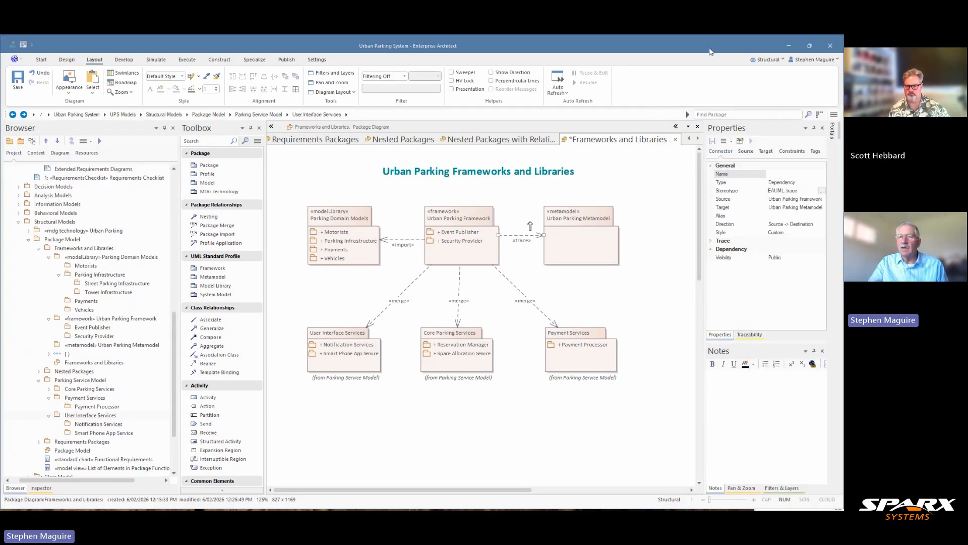
left_click(784, 59)
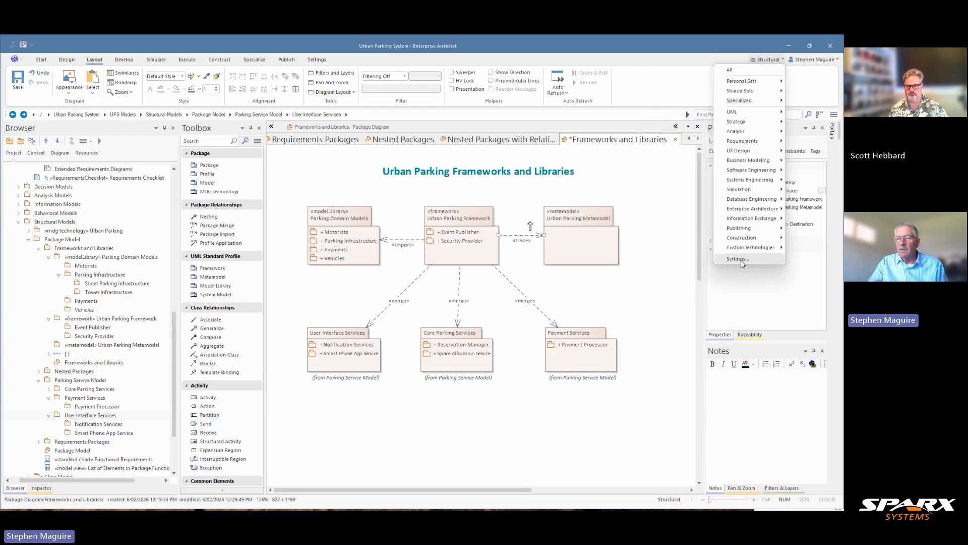
mouse_move(744, 252)
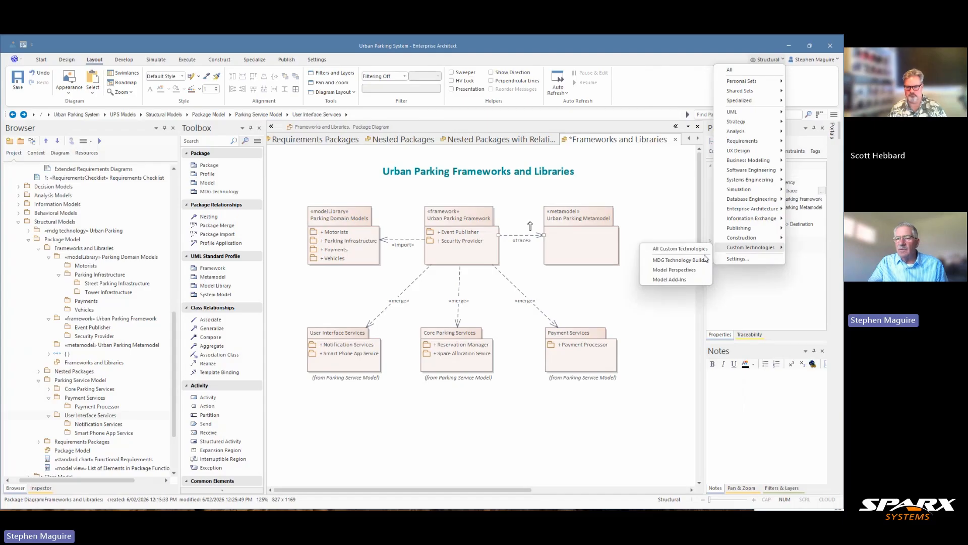
left_click(668, 46)
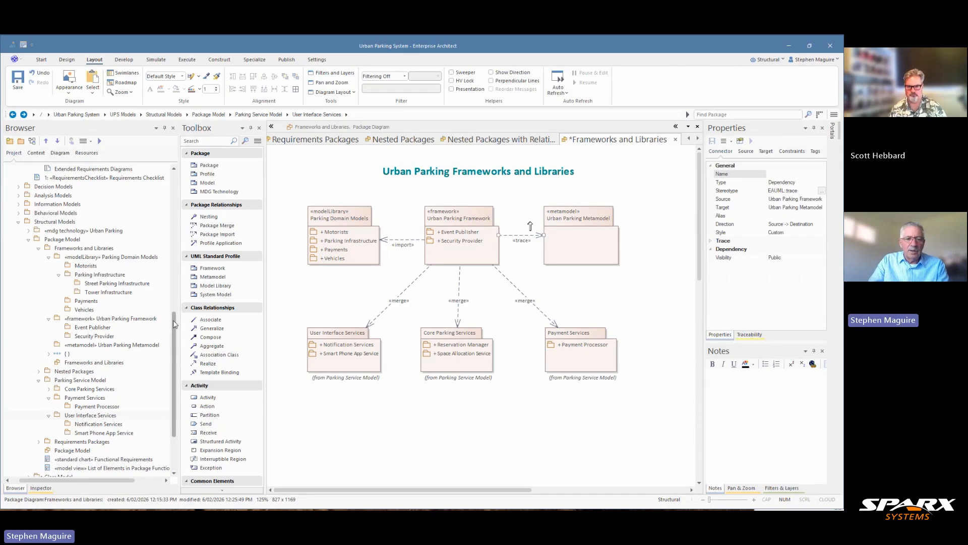
Collapse the Package Model and Requirements Model branches in the project tree and expand Structural Models
left_click_drag(175, 336, 176, 380)
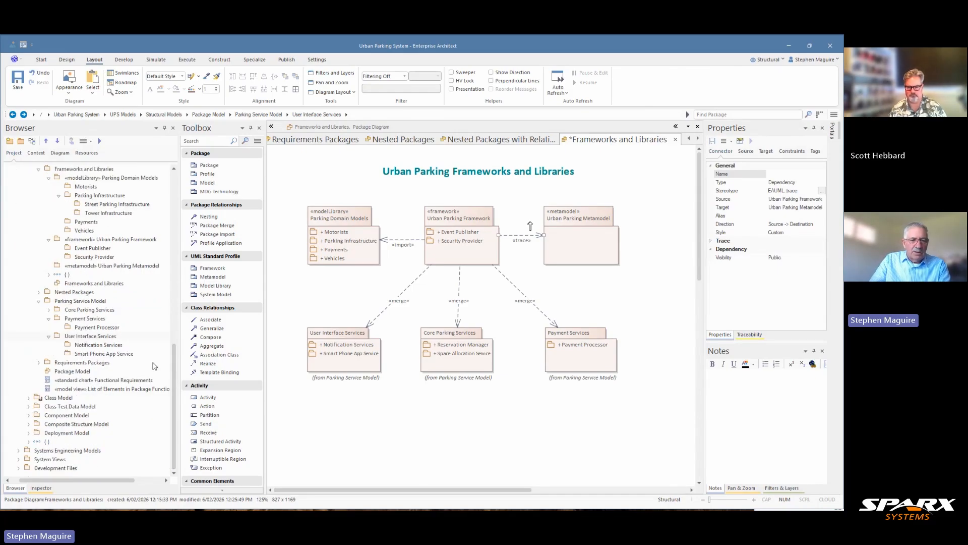
scroll(86, 417, "up", 4)
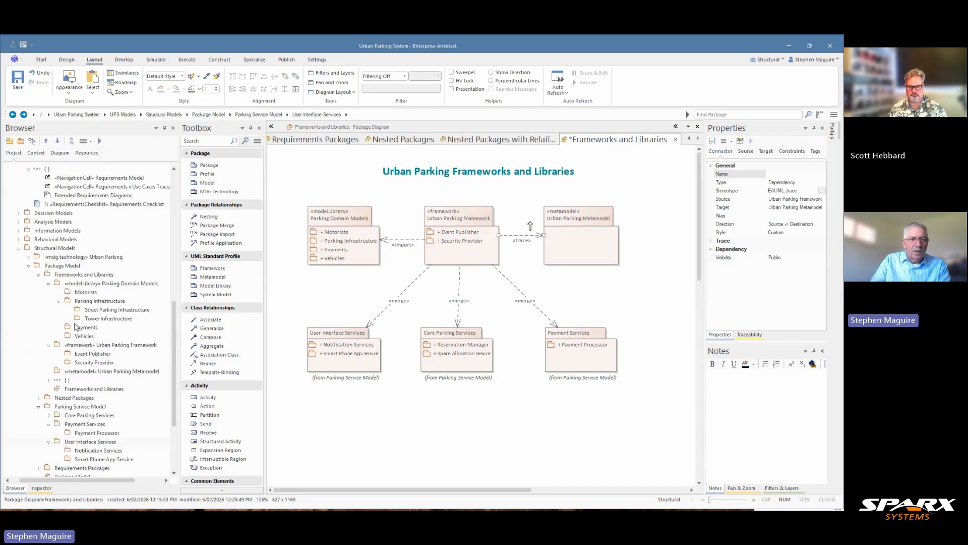
left_click(29, 268)
right_click(28, 268)
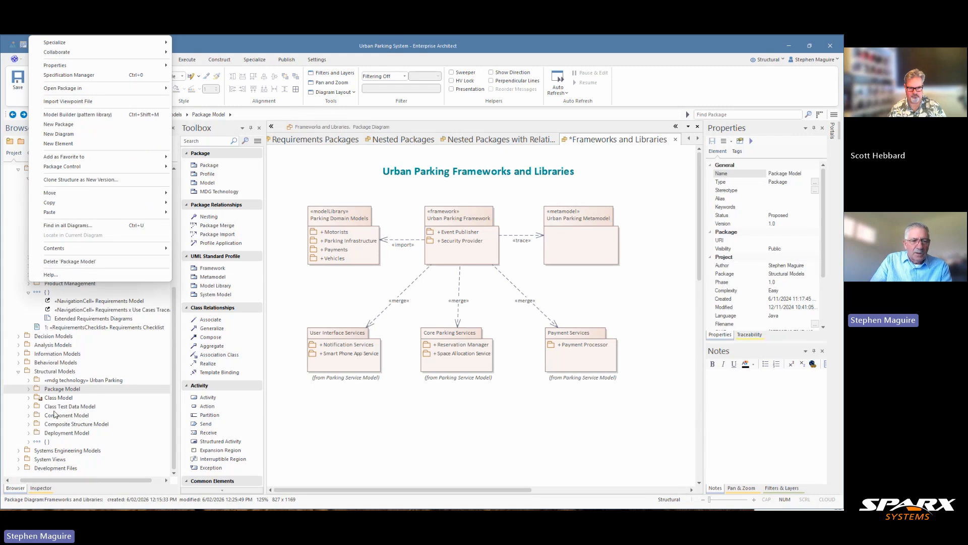
left_click(20, 373)
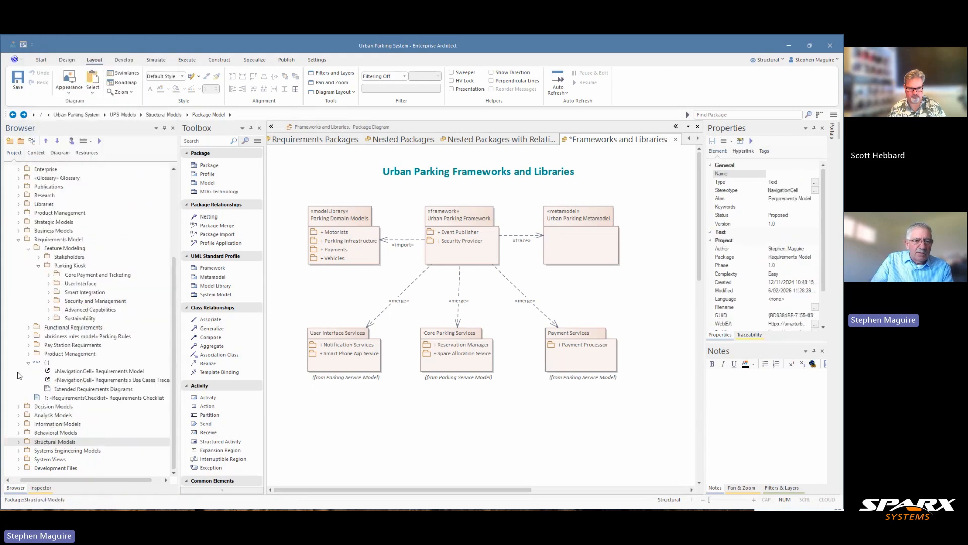
right_click(19, 373)
left_click(52, 428)
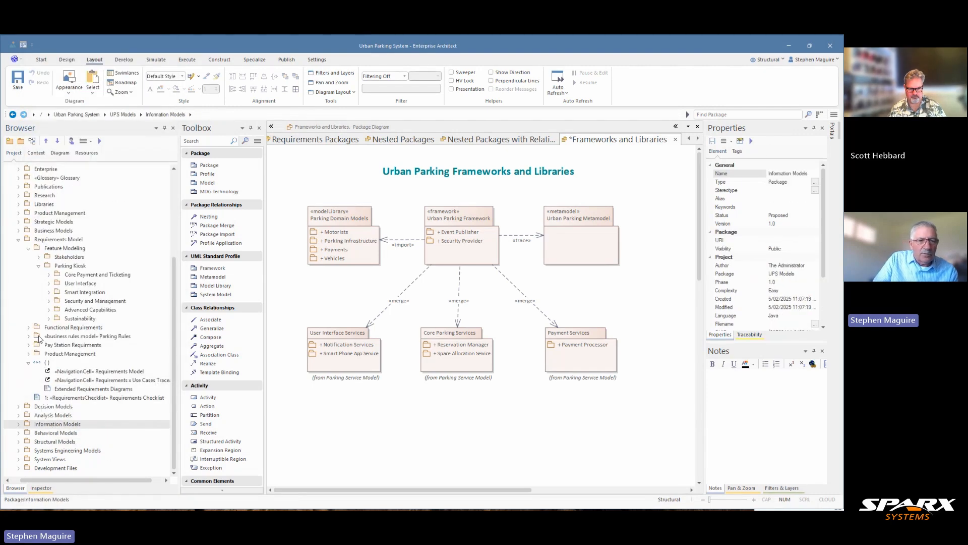
left_click(19, 240)
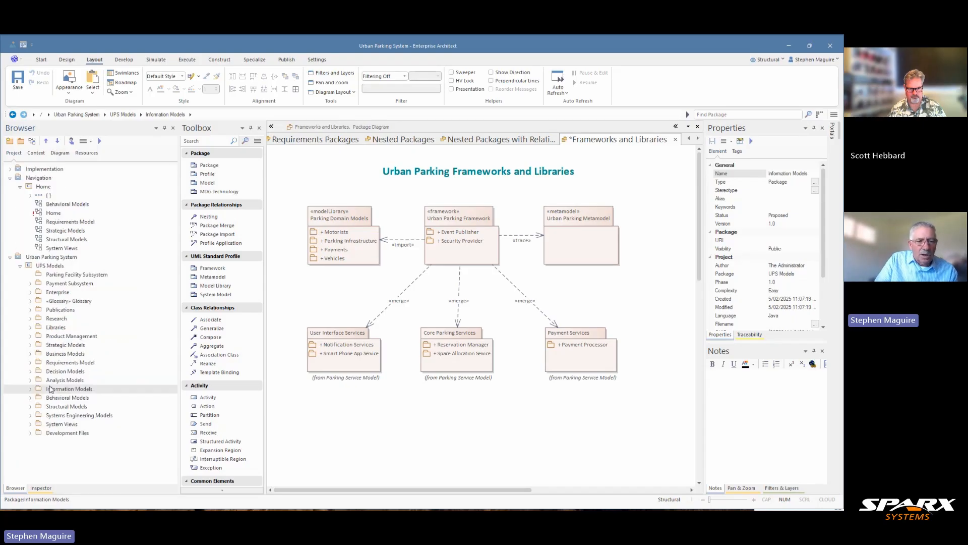
left_click(30, 406)
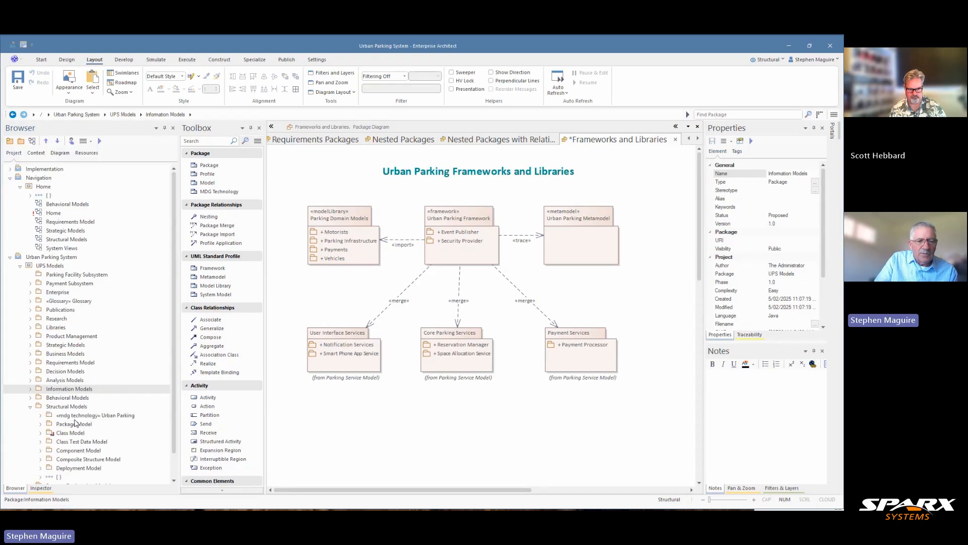
Expand the Urban Parking MDG technology and its profile, and open the profile's Urban Parking class diagram to examine its stereotypes and enumerations
left_click(86, 415)
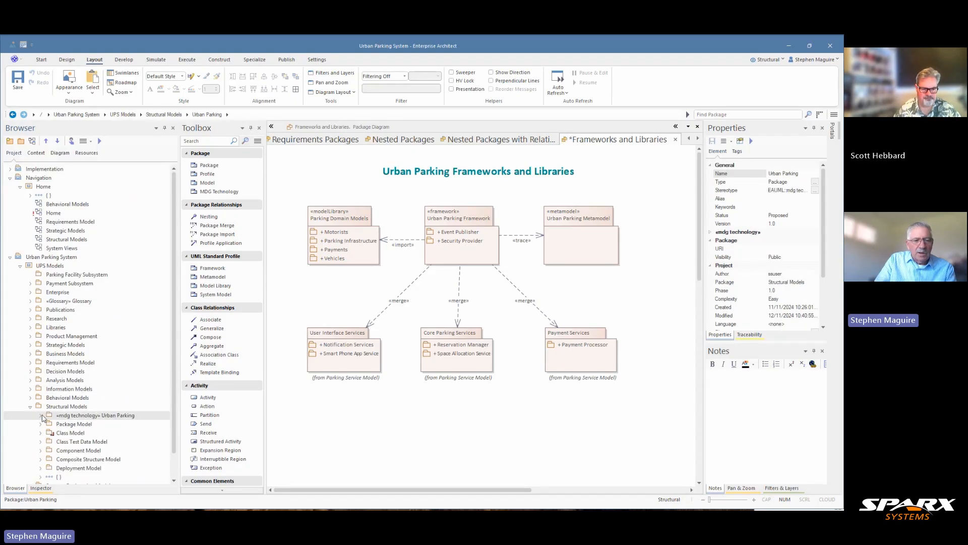
left_click(40, 415)
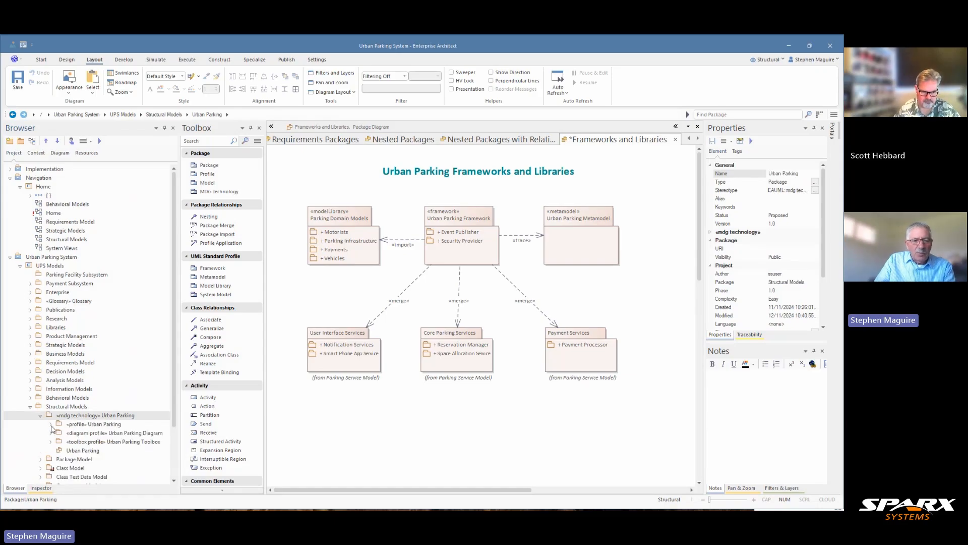
left_click(51, 424)
double_click(88, 400)
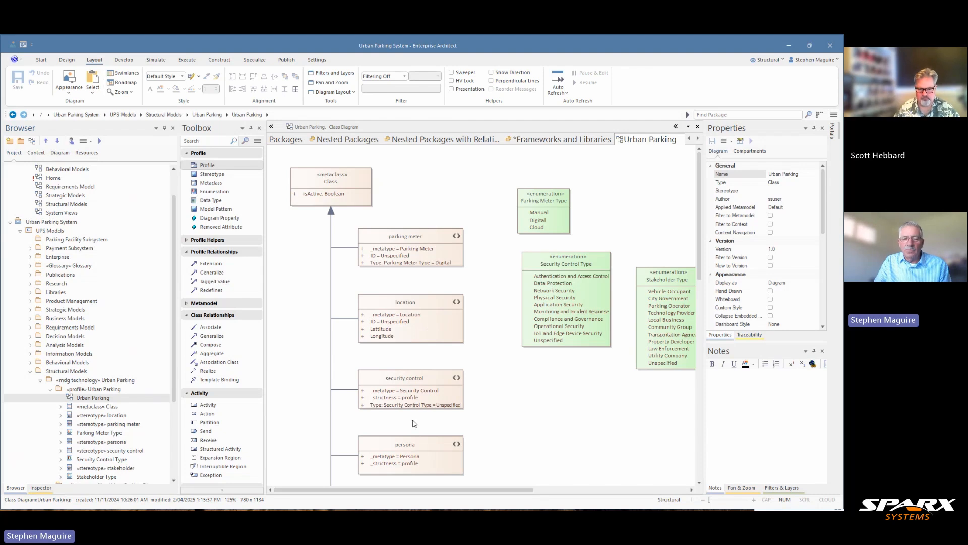
scroll(474, 359, "down", 3)
scroll(475, 356, "up", 3)
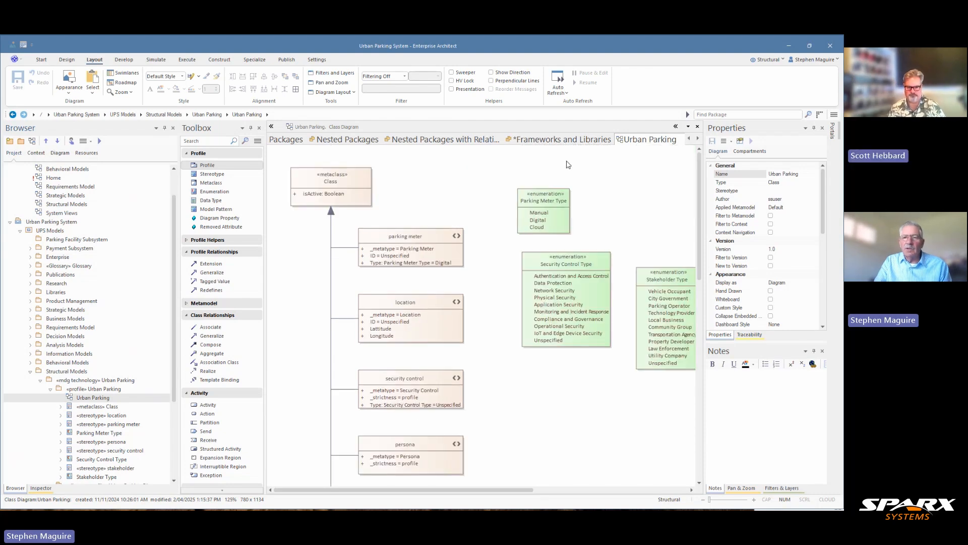
Return to the Frameworks and Libraries diagram and place the Urban Parking MDG technology package on it, beside Urban Parking Metamodel
left_click(560, 140)
right_click(559, 140)
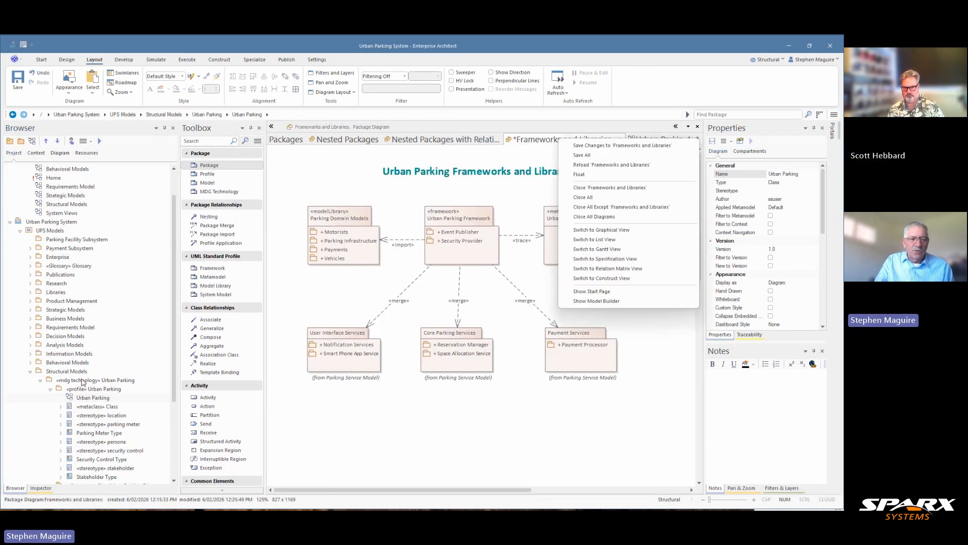
left_click(84, 382)
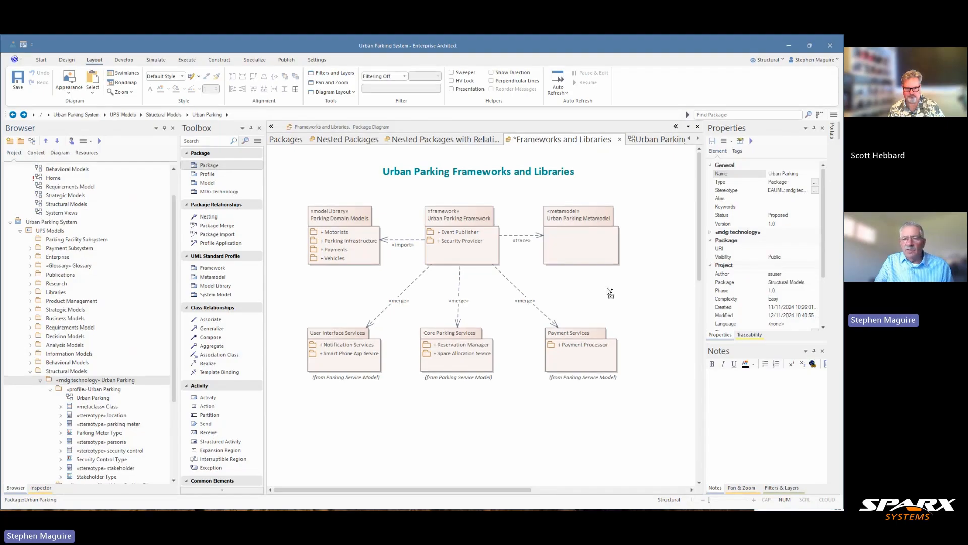
right_click(612, 291)
left_click(642, 299)
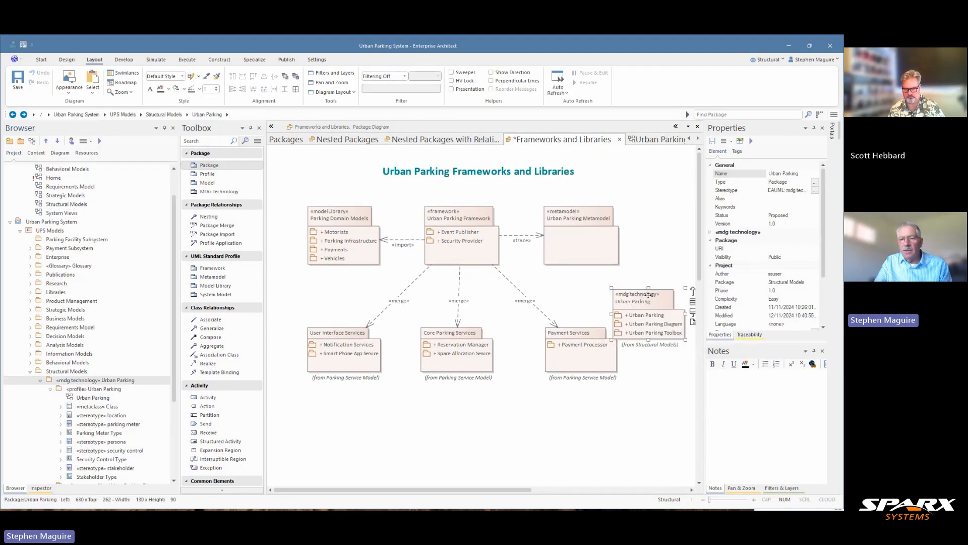
left_click_drag(643, 300, 673, 223)
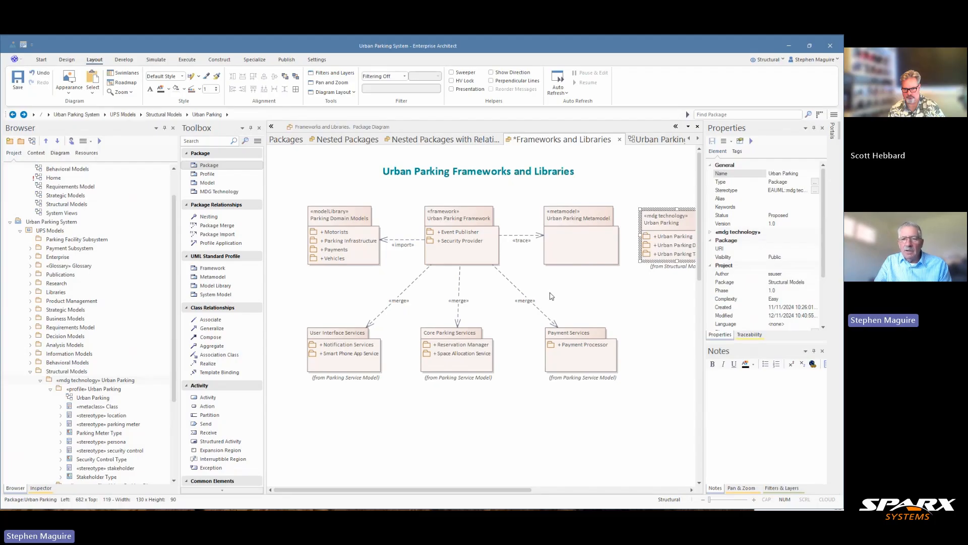
Try to draw a connector from Urban Parking Metamodel to the Urban Parking MDG technology package
left_click(582, 254)
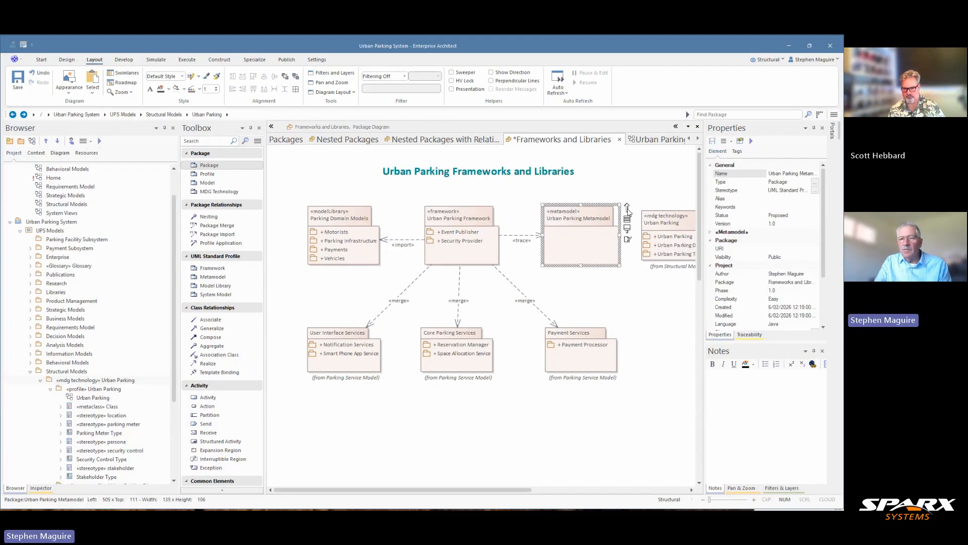
left_click_drag(627, 210, 654, 228)
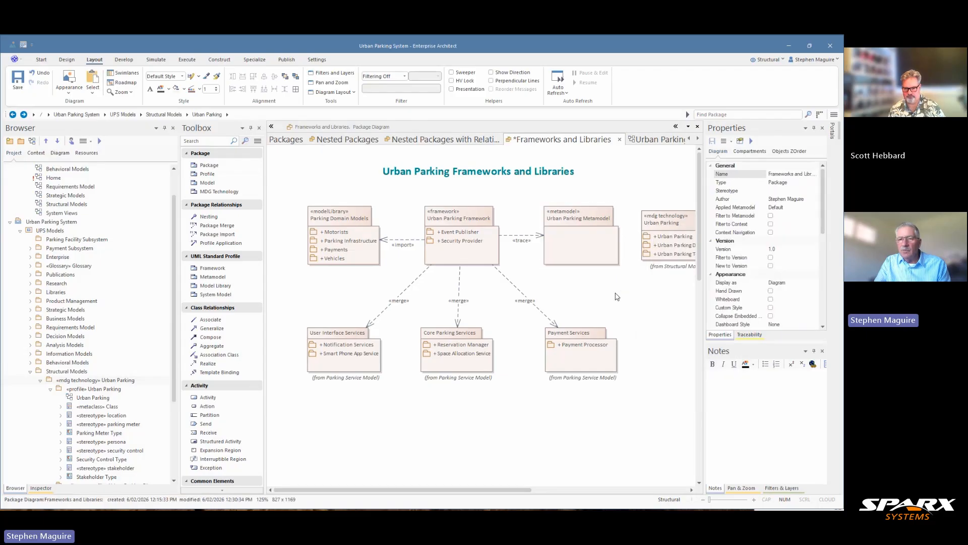
left_click(620, 300)
left_click(658, 227)
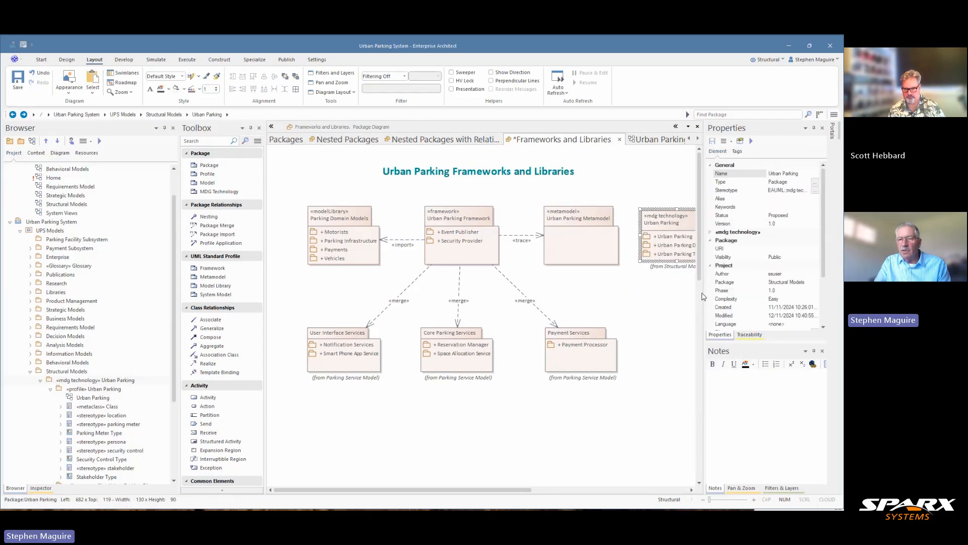
Draw a Realization connector from the Urban Parking MDG technology package to Urban Parking Metamodel, and move the MDG package slightly farther from the metamodel
left_click_drag(704, 294, 753, 289)
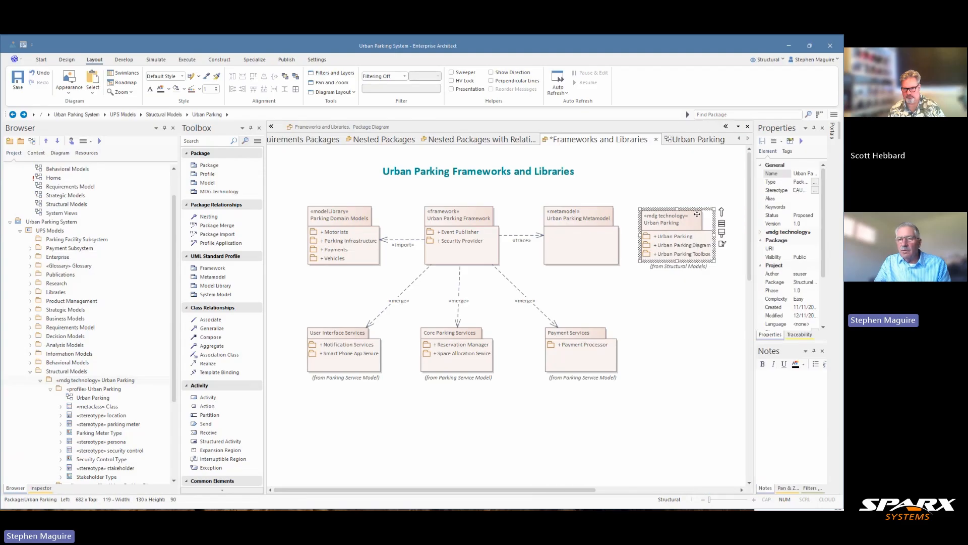
left_click_drag(718, 212, 599, 239)
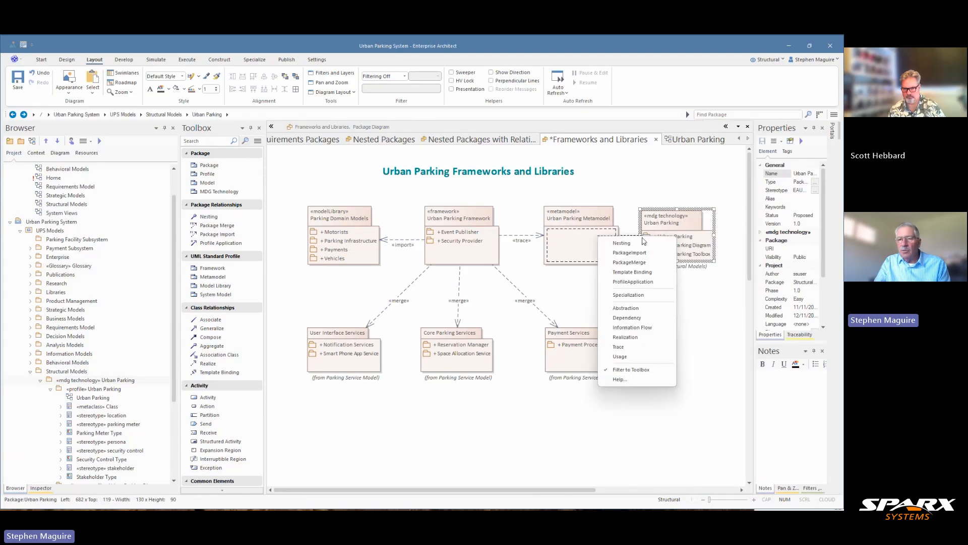
left_click(633, 334)
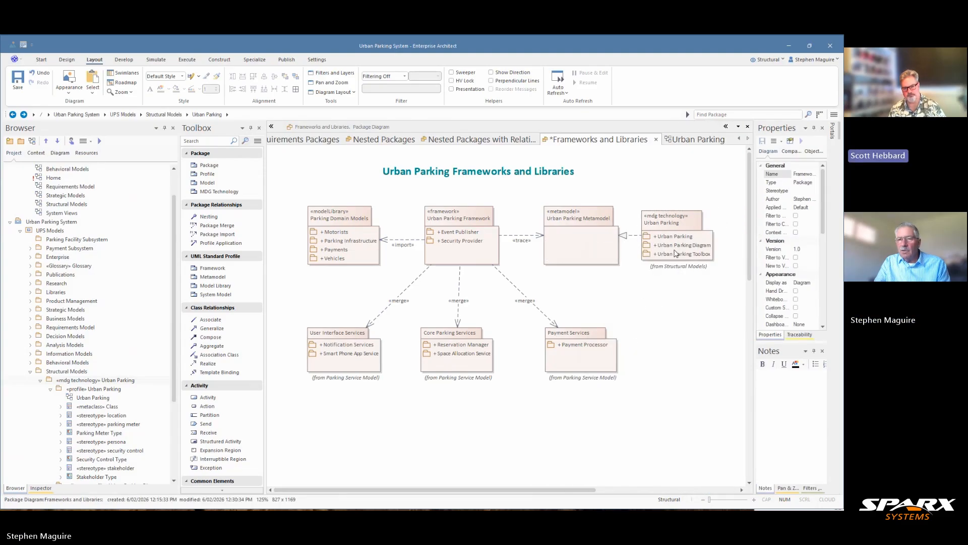
left_click_drag(678, 247, 689, 247)
left_click(684, 301)
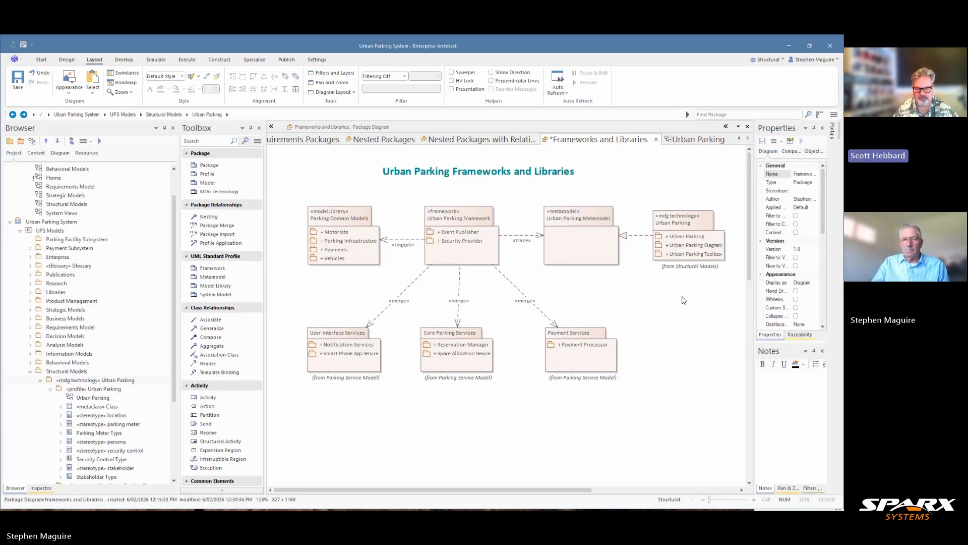
Align the Core Parking Services package centrally beneath the Urban Parking Framework package, using the framework as the alignment reference
right_click(463, 391)
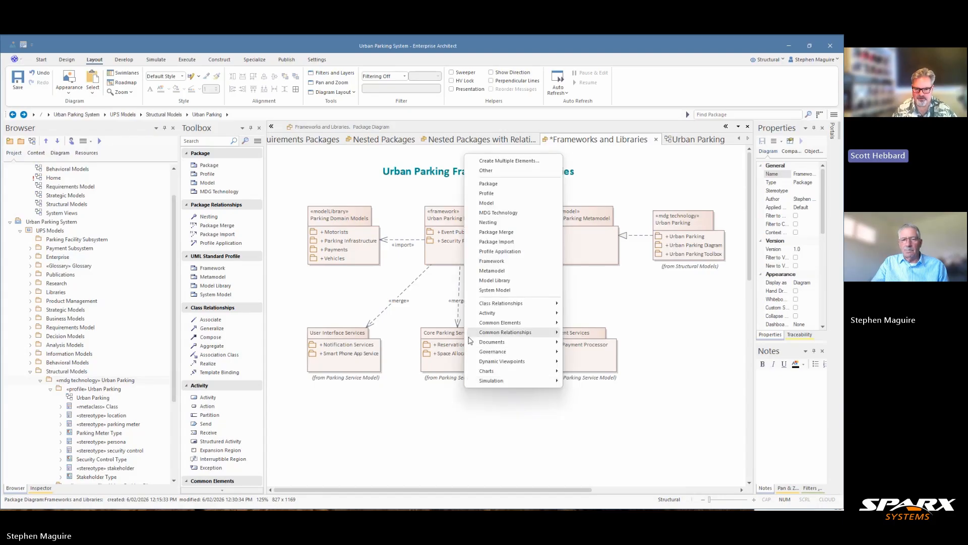
left_click(445, 401)
left_click(476, 240)
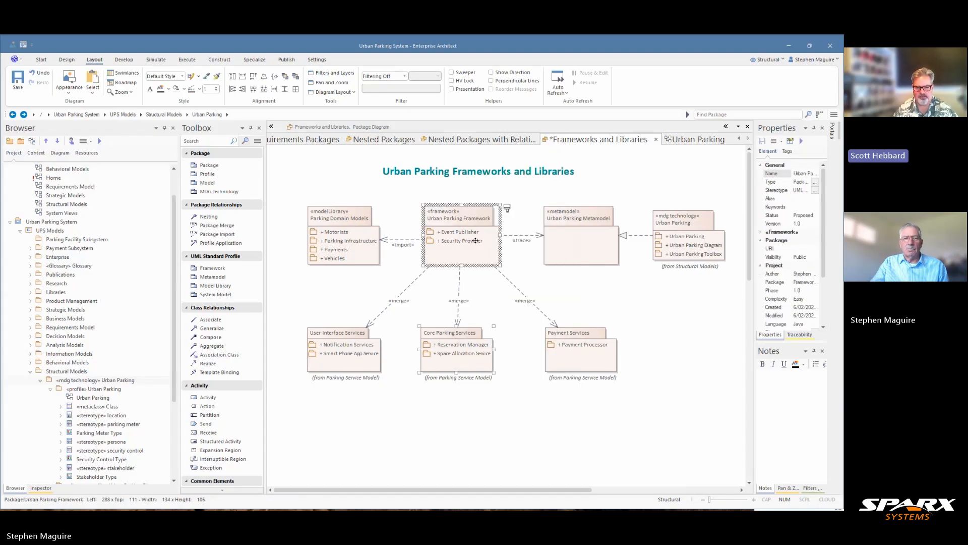
left_click(264, 78)
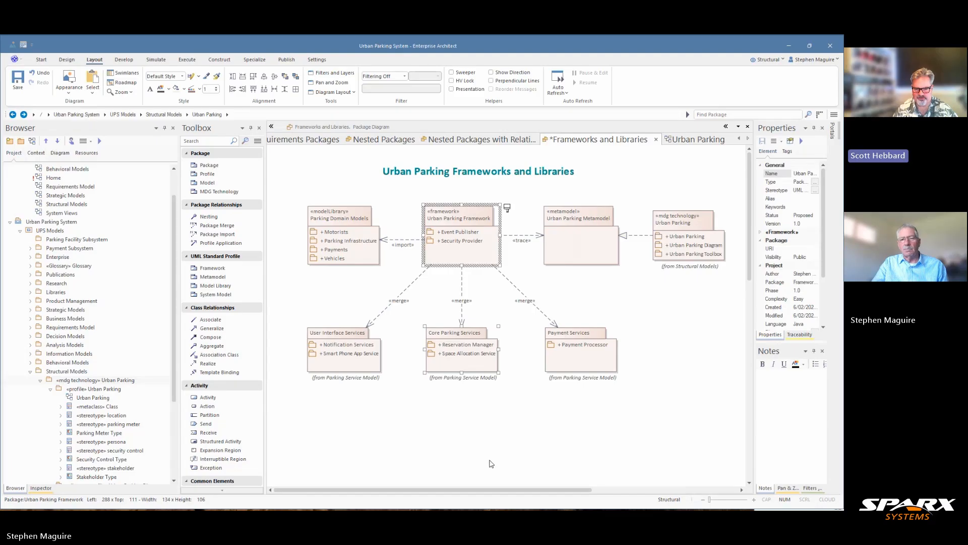